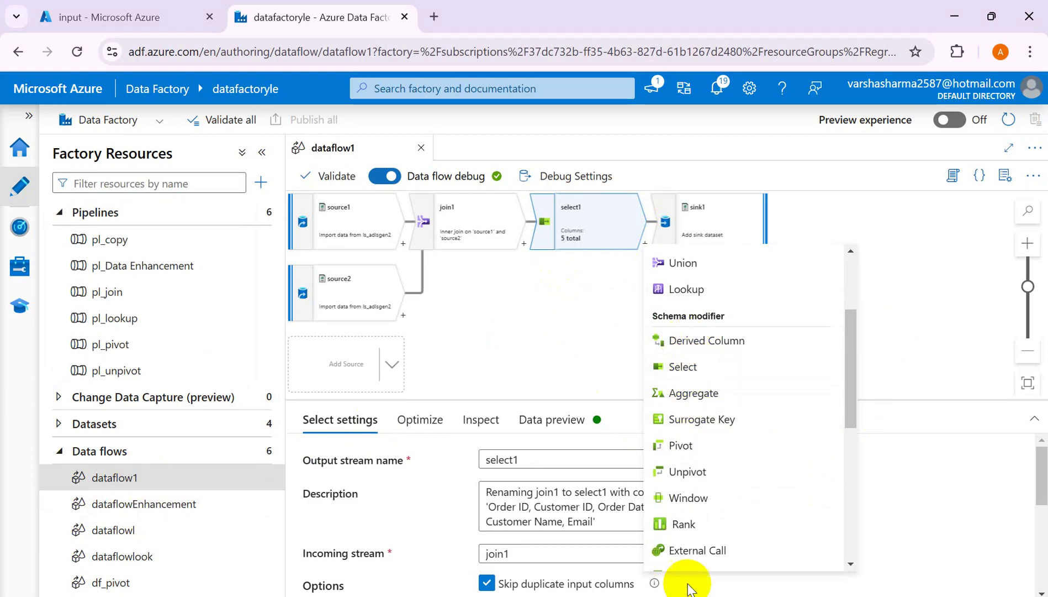
# Switch to the empty Book4 workbook in Excel, enter "Master Data" in A1 and fit column A to the text
pyautogui.moveTo(695, 595)
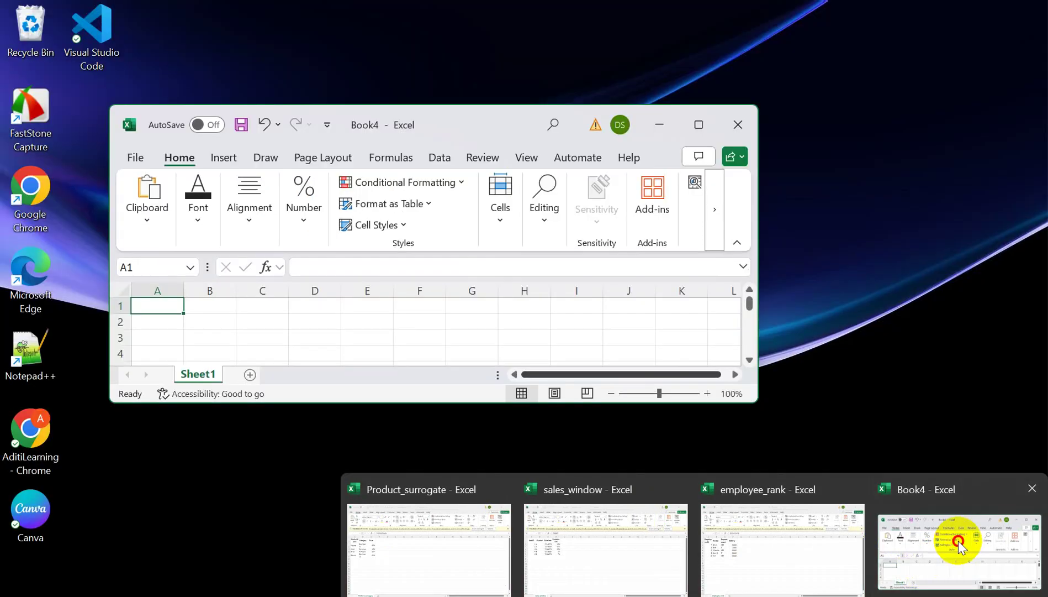
pyautogui.click(958, 541)
pyautogui.click(698, 125)
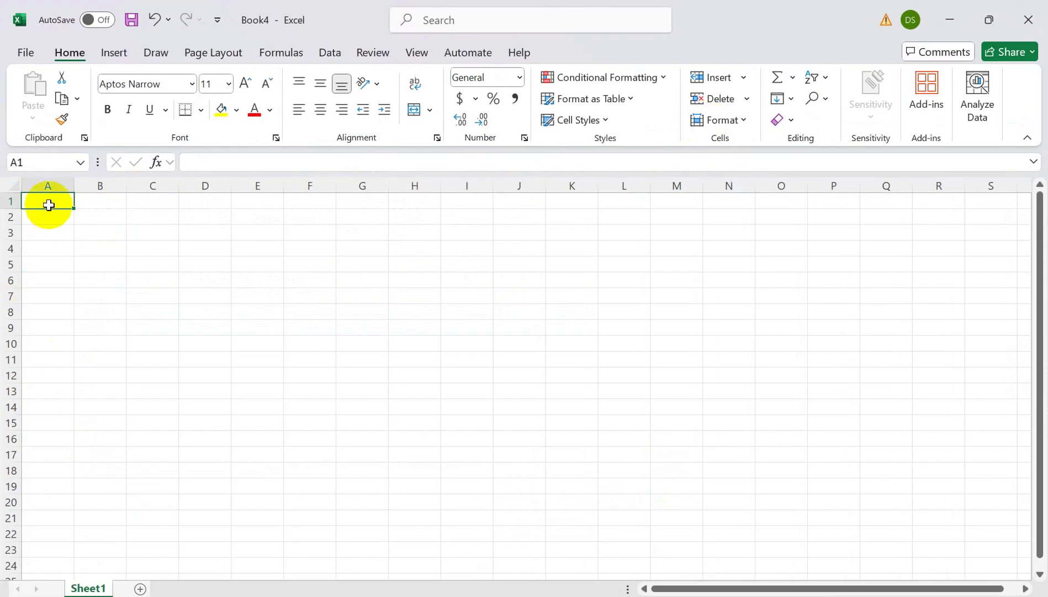
pyautogui.write('Master Data')
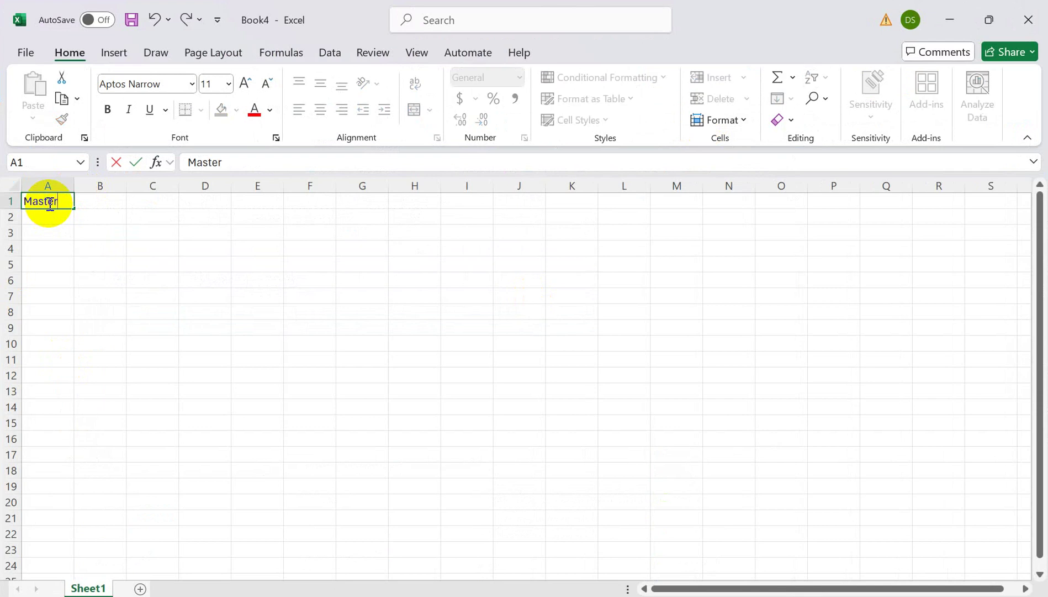
pyautogui.click(71, 180)
pyautogui.doubleClick(74, 185)
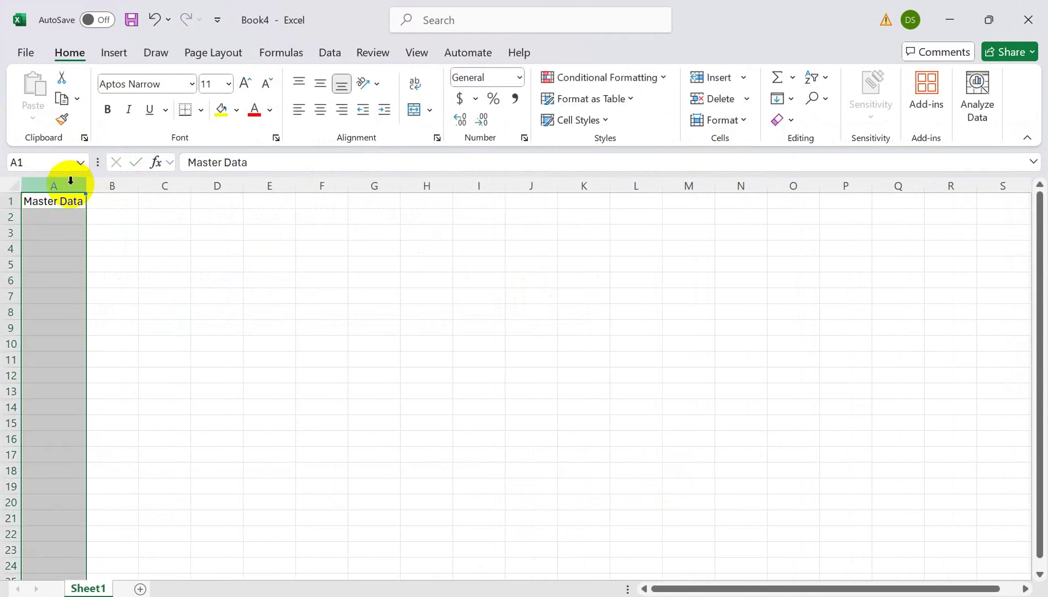
# Enter the column header "Employee" in cell A3
pyautogui.click(46, 232)
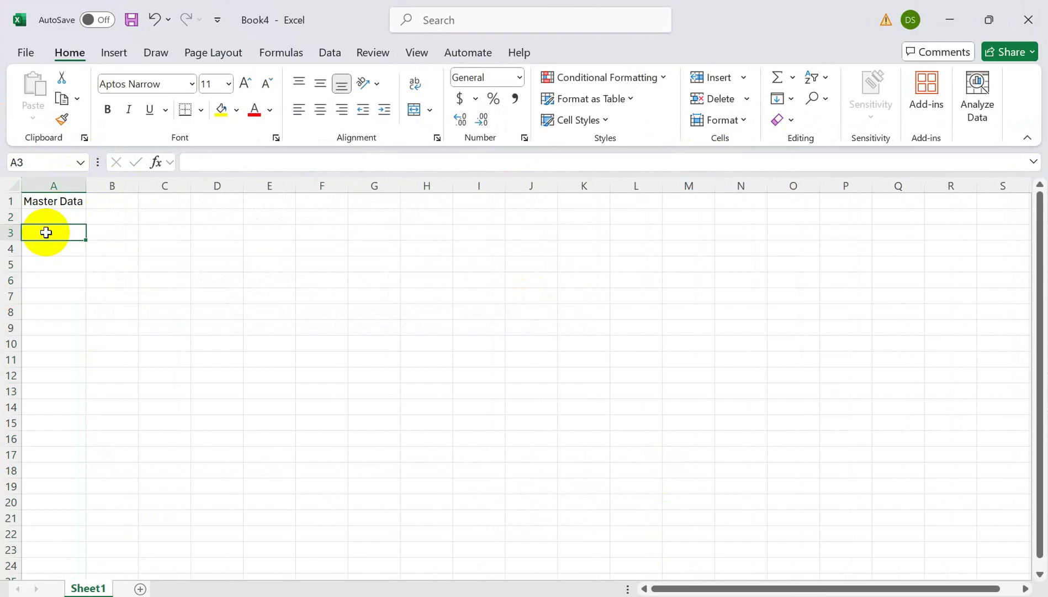
pyautogui.write('Emp')
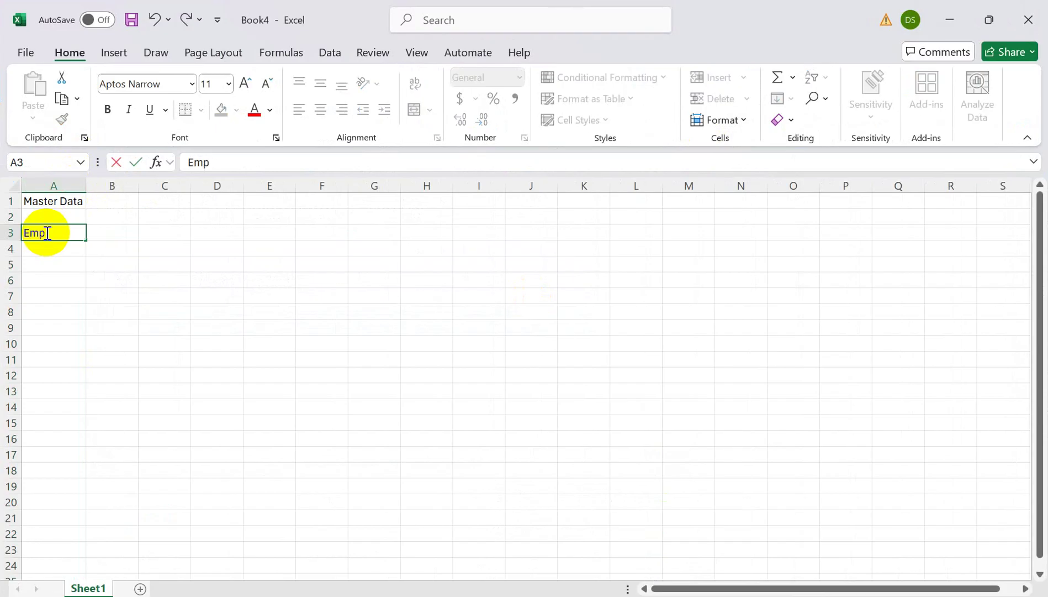
pyautogui.write('loyee')
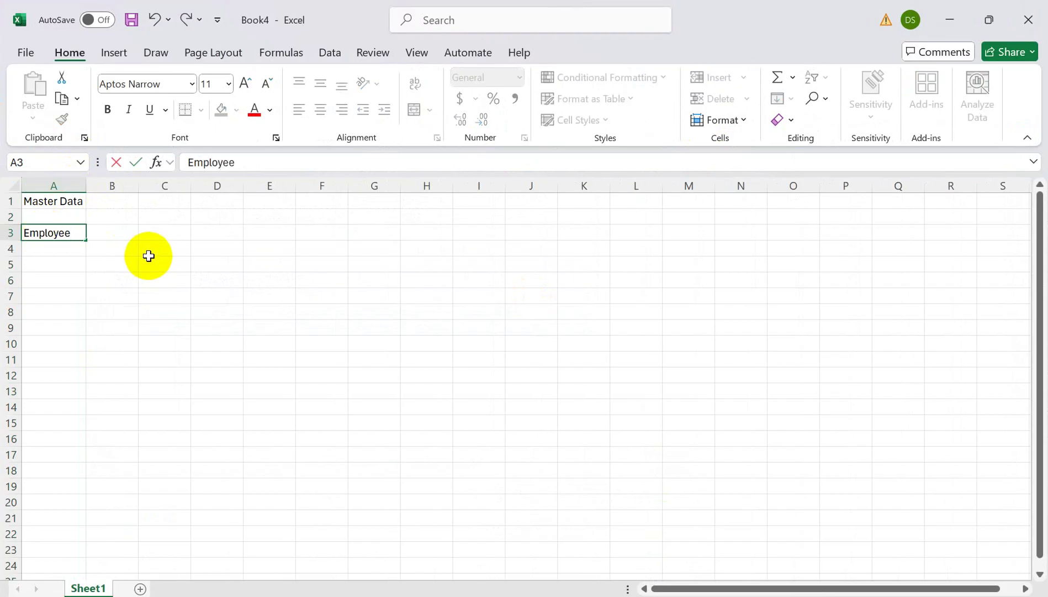
pyautogui.click(42, 251)
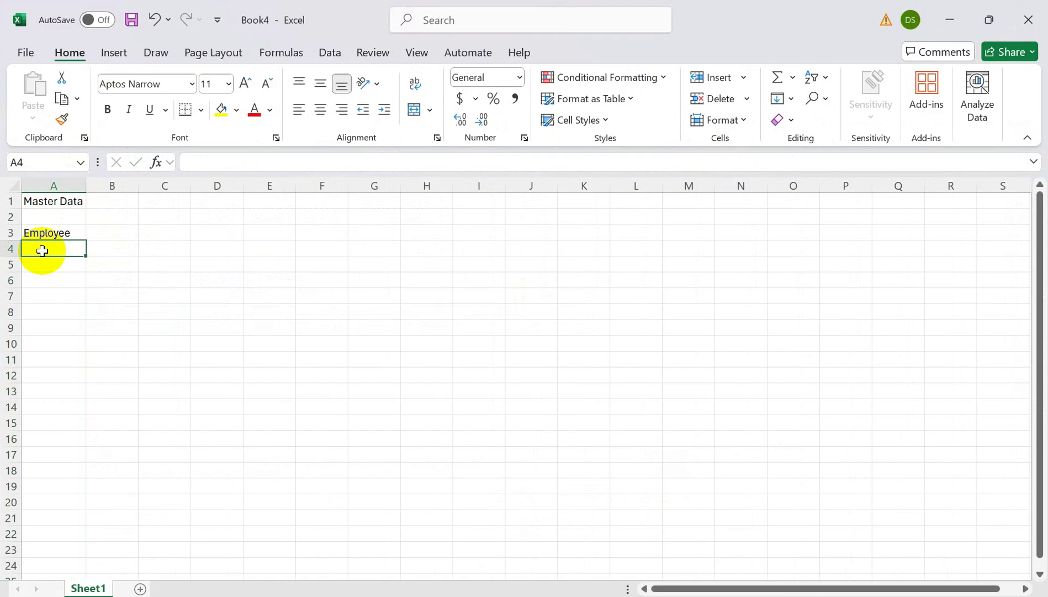
pyautogui.click(114, 233)
pyautogui.click(171, 231)
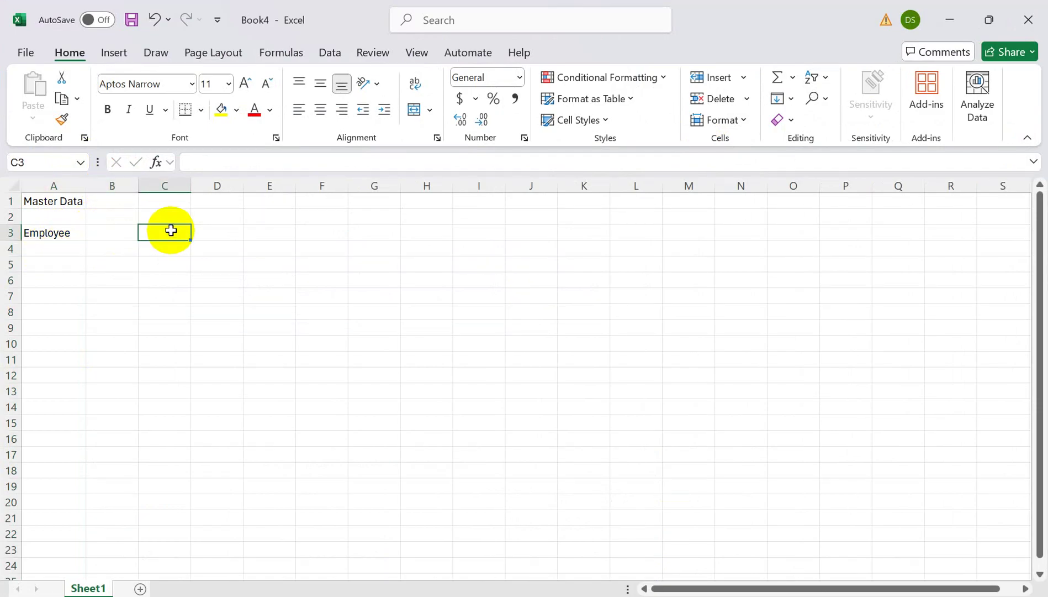
pyautogui.click(218, 232)
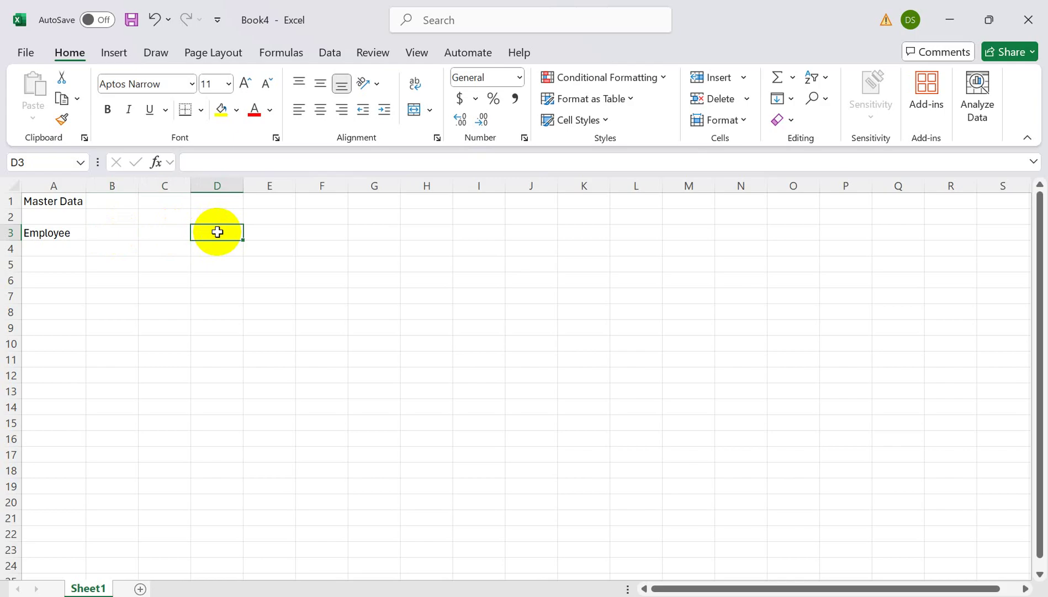
pyautogui.click(271, 228)
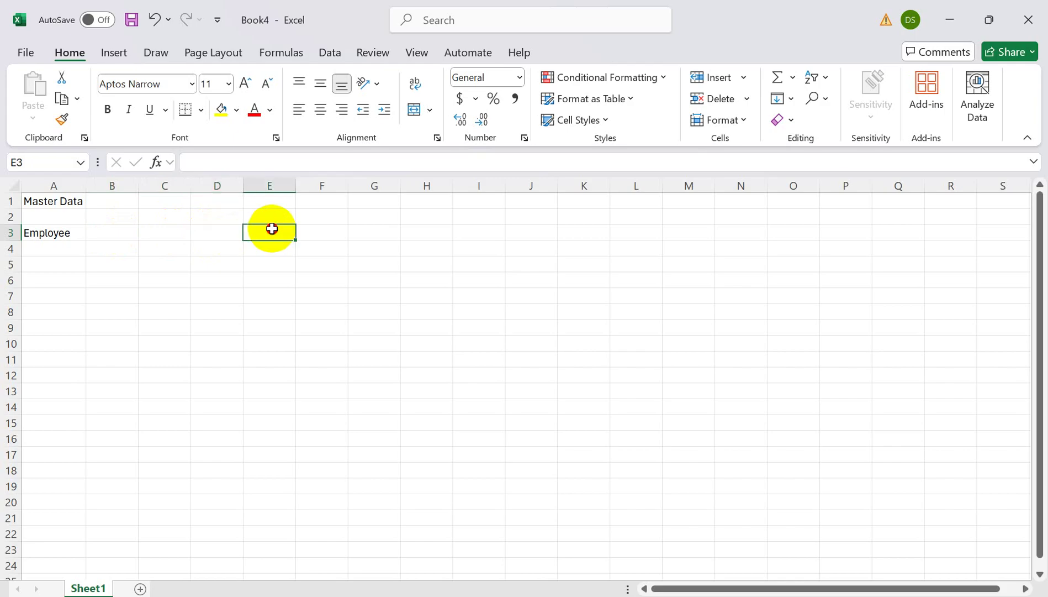
# Enter two different employee first names in A4 and A5 below the Employee header
pyautogui.click(39, 247)
pyautogui.write('Abhishek')
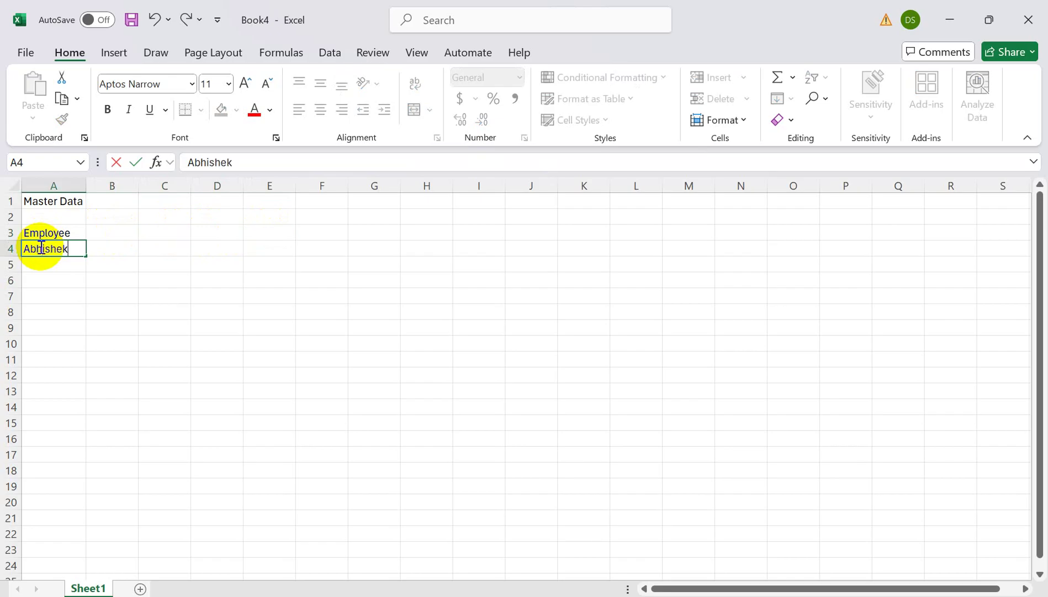
pyautogui.click(42, 265)
pyautogui.write('Seema')
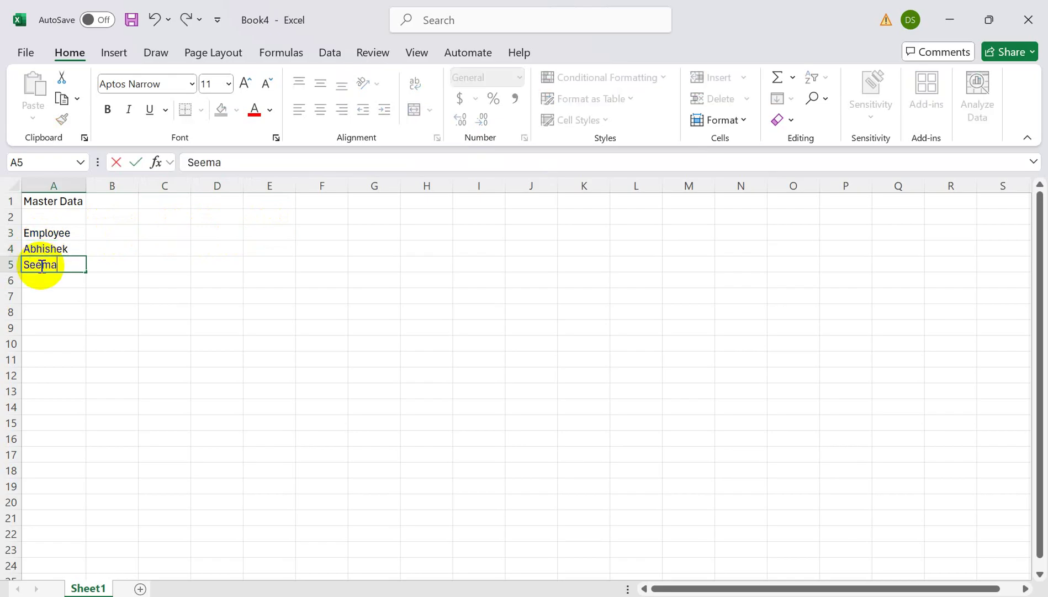
pyautogui.click(38, 282)
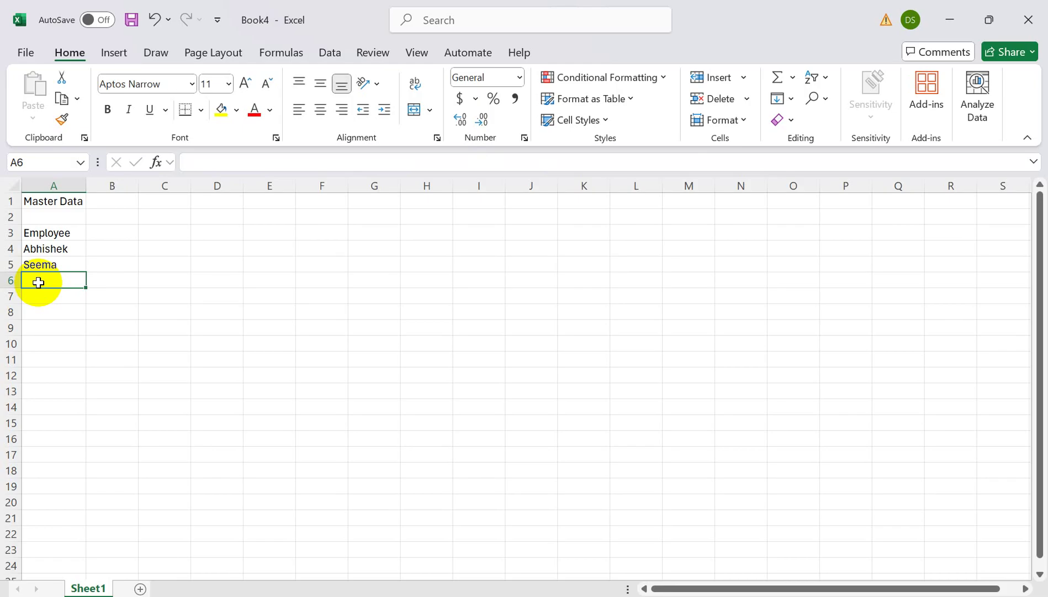
# Insert a blank column before the column holding the employee names
pyautogui.click(56, 178)
pyautogui.rightClick(56, 178)
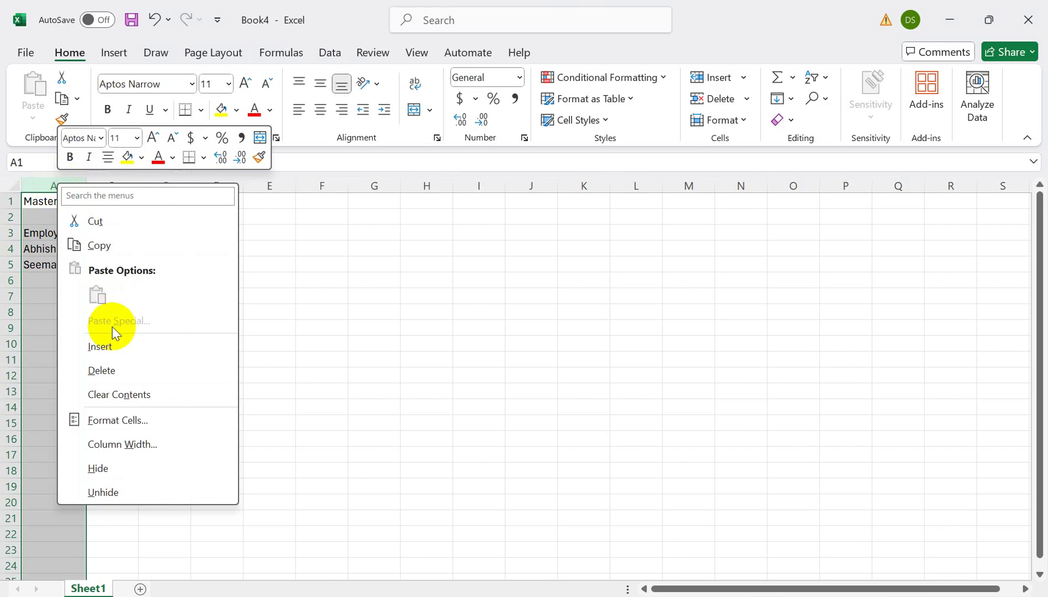
pyautogui.click(103, 346)
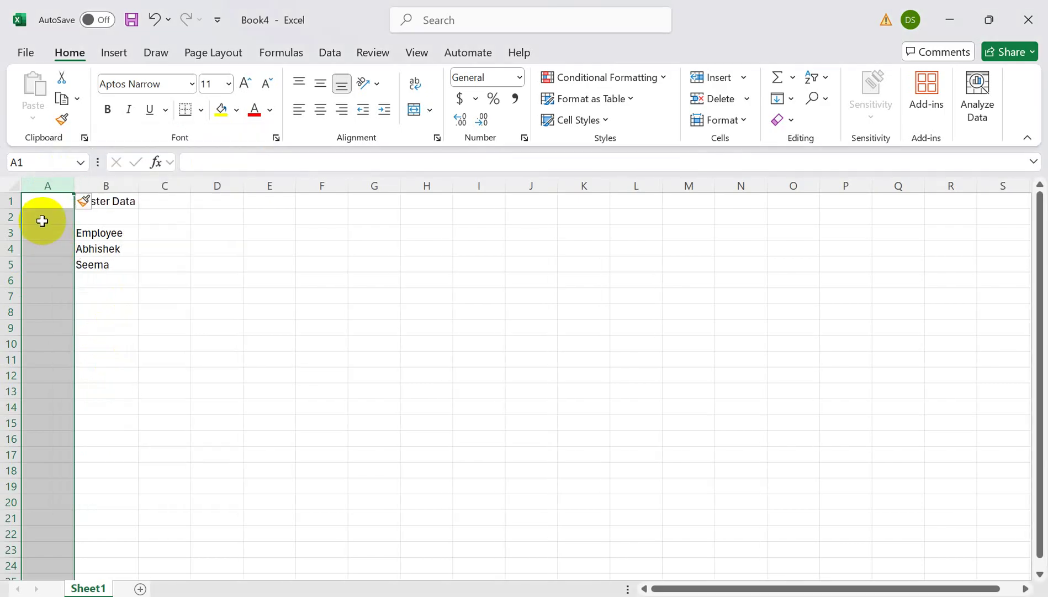
# Add the header "EmplID" in A3 and enter the first employee's ID in A4
pyautogui.click(34, 238)
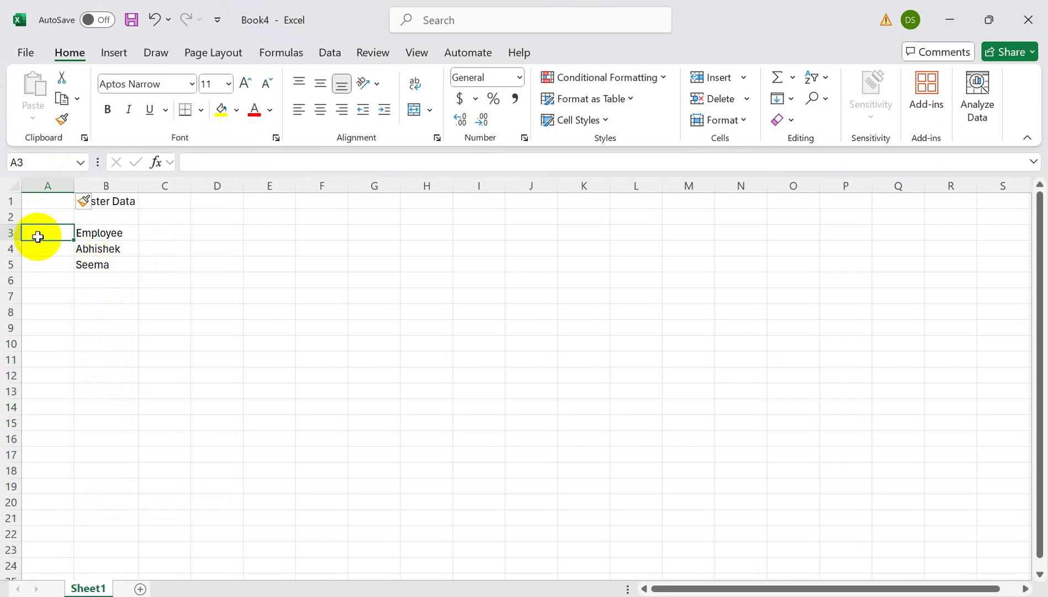
pyautogui.write('Em')
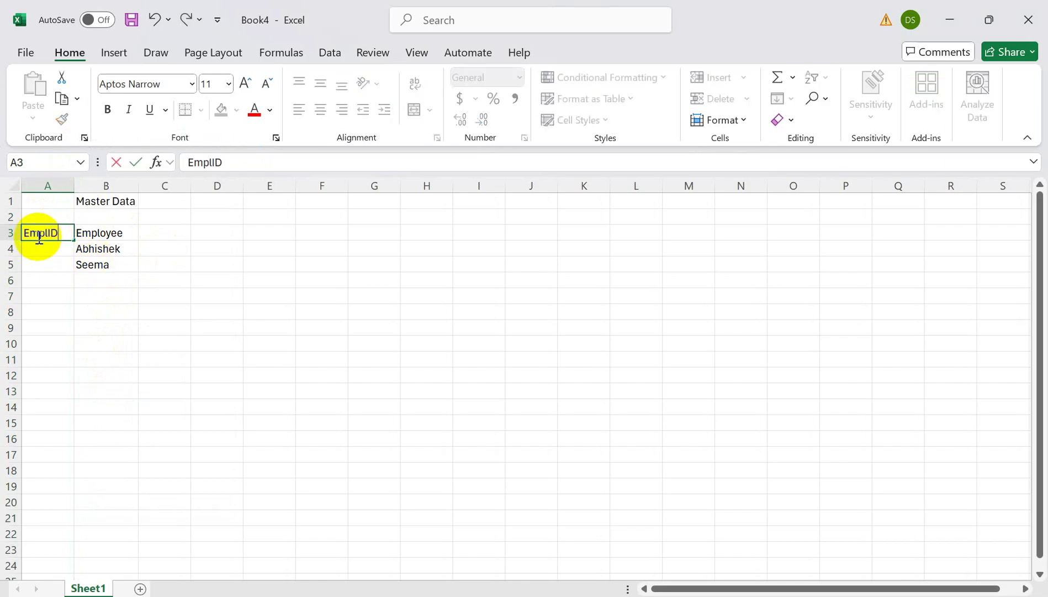
pyautogui.write('plID')
pyautogui.click(34, 248)
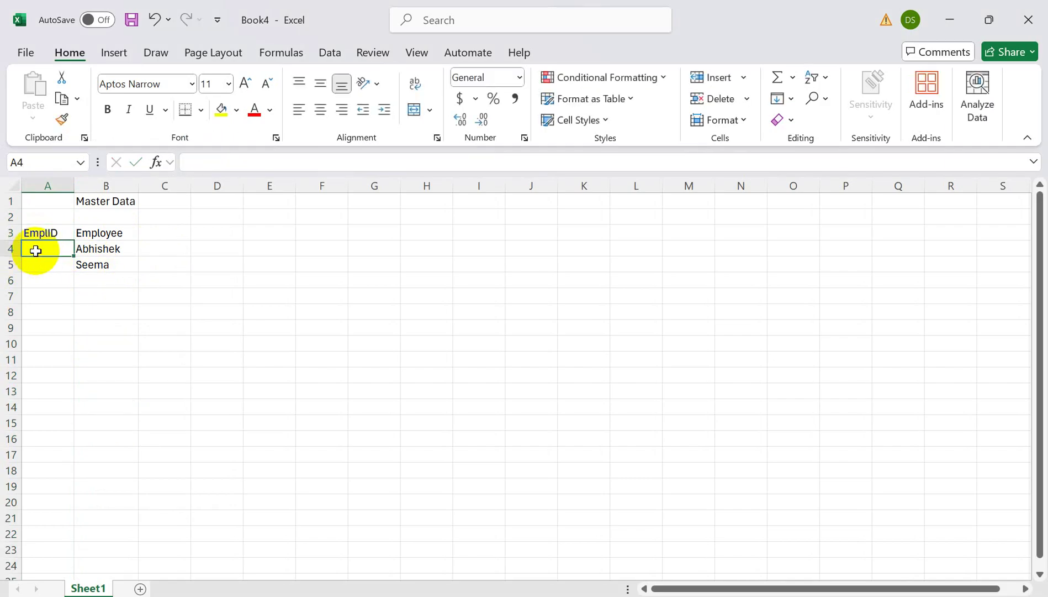
pyautogui.write('100')
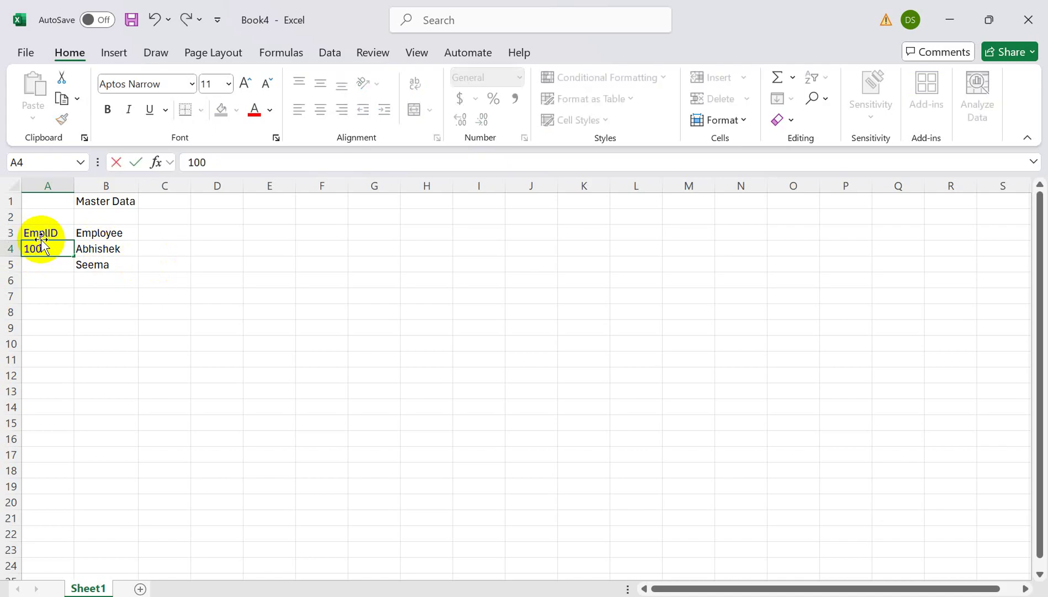
pyautogui.write('1')
# Replace the name in B5 with a copy of the name in B4, and enter the second employee's ID in A5
pyautogui.click(96, 250)
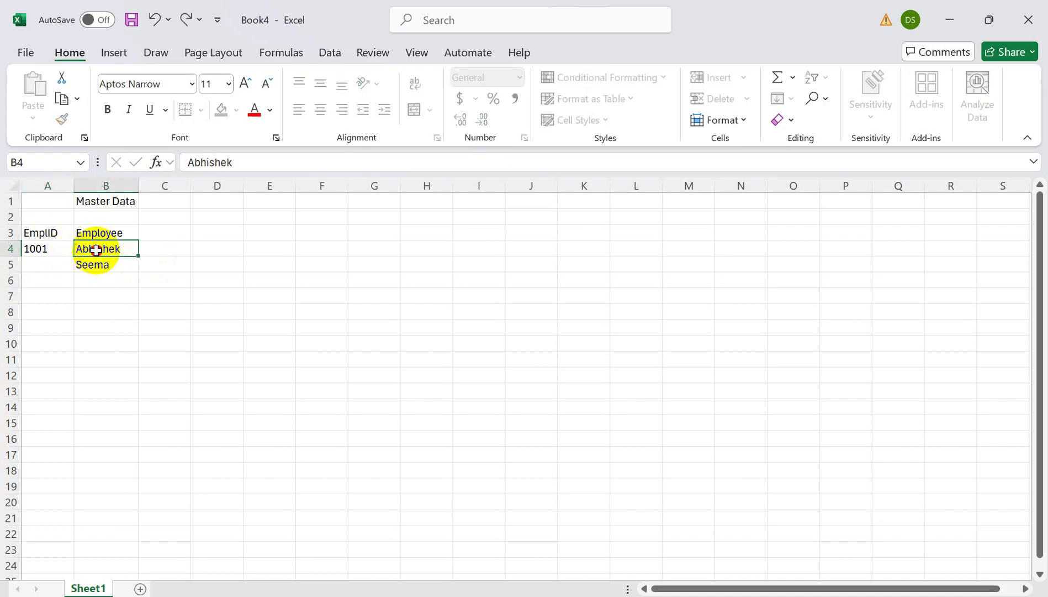
pyautogui.click(103, 265)
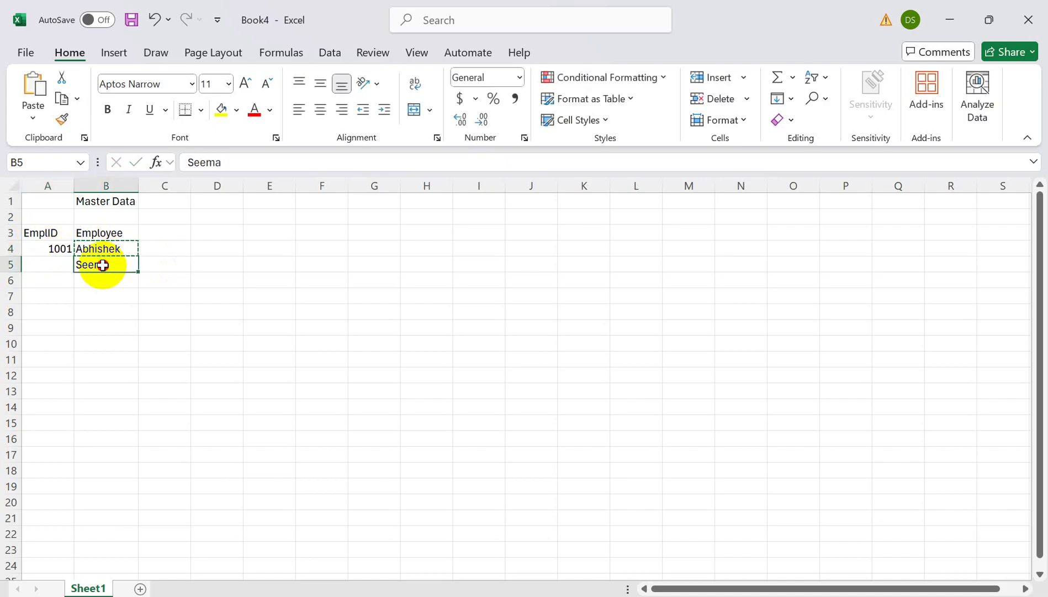
pyautogui.write('Abhishek')
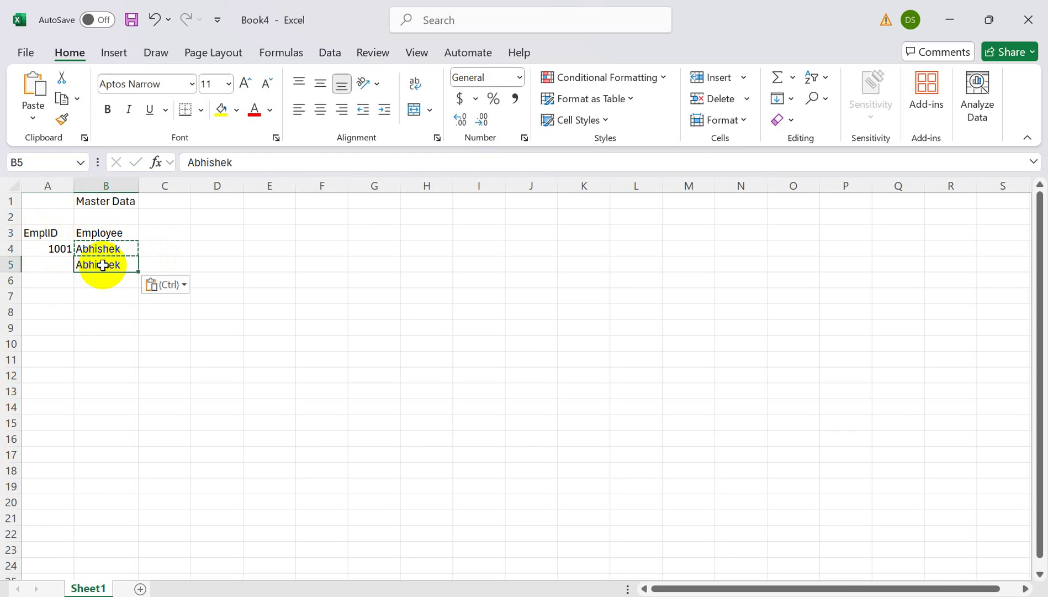
pyautogui.click(59, 266)
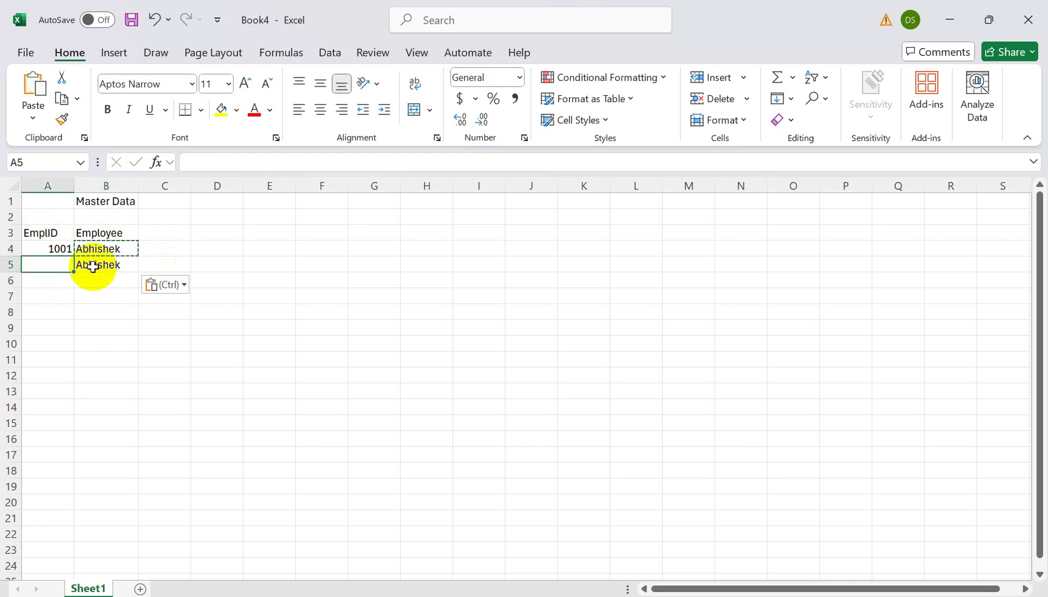
pyautogui.press('Escape')
pyautogui.write('1002')
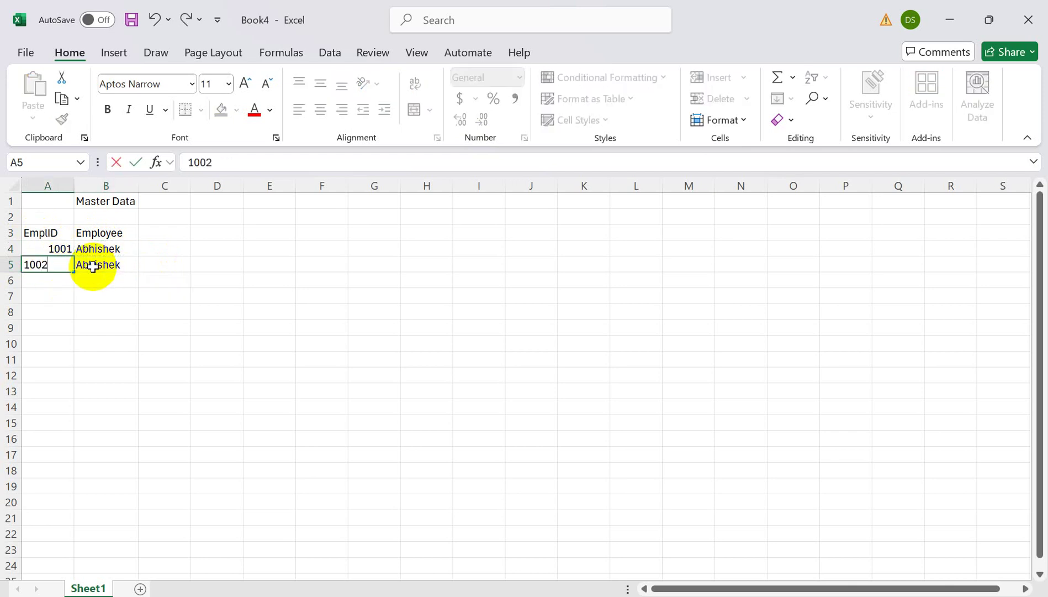
pyautogui.click(114, 326)
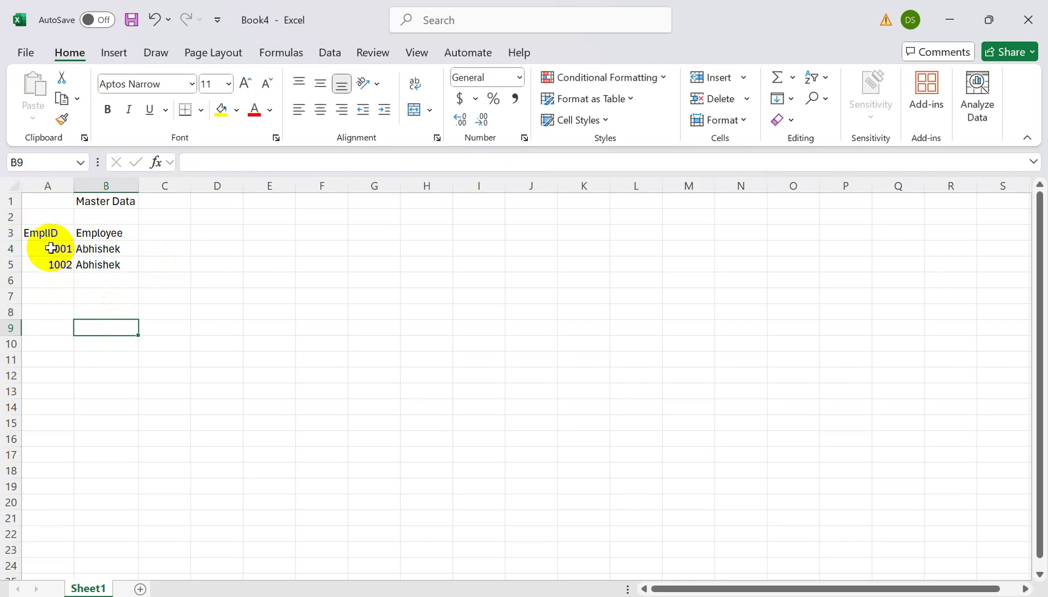
# Compare the IDs in A4:A5 with the employee names beside them and examine the EmplID column
pyautogui.moveTo(50, 248); pyautogui.dragTo(48, 262)
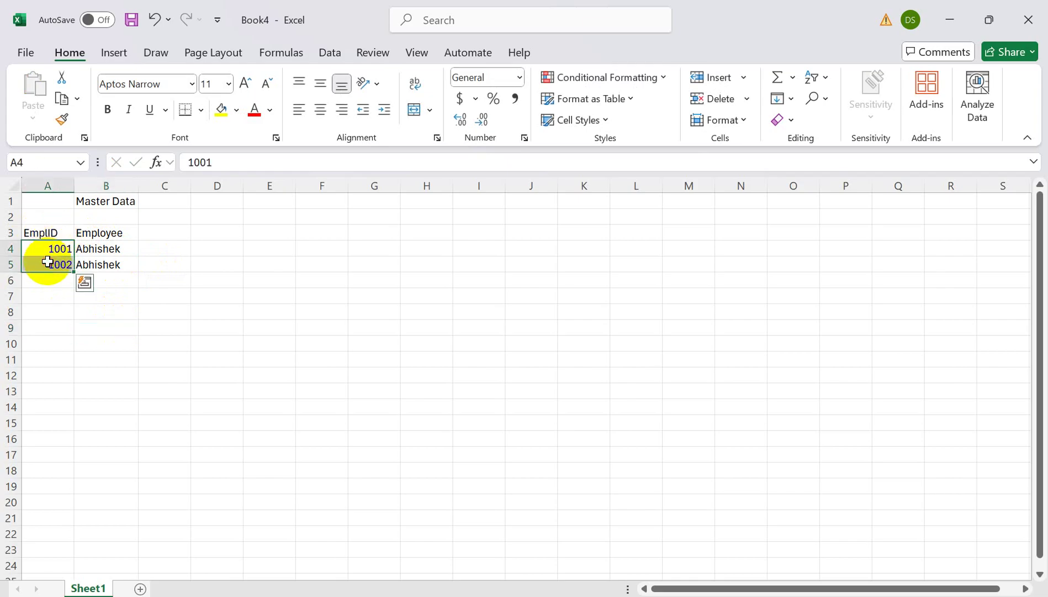
pyautogui.click(126, 247)
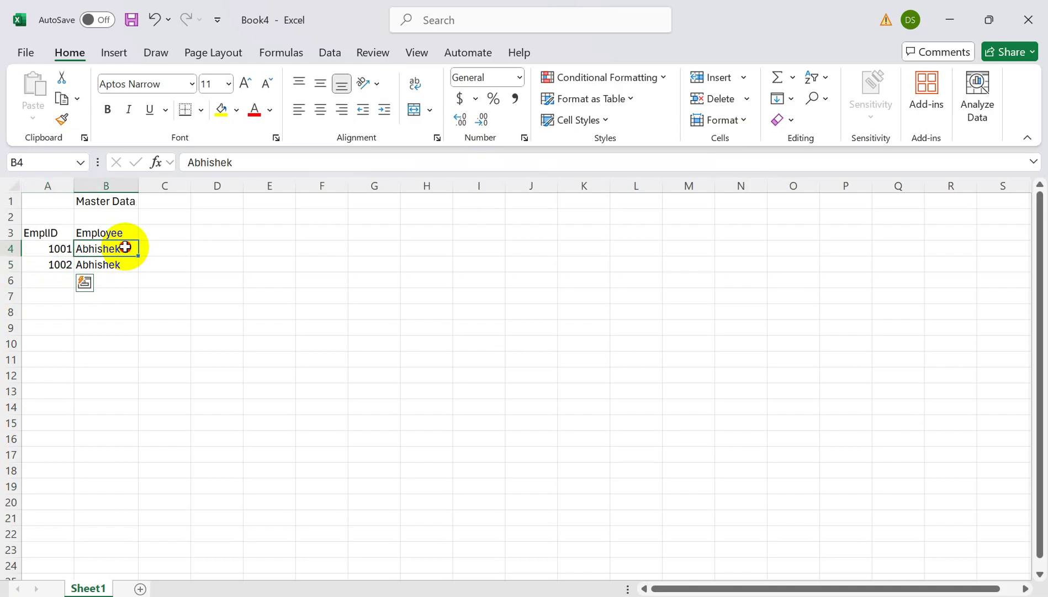
pyautogui.click(82, 200)
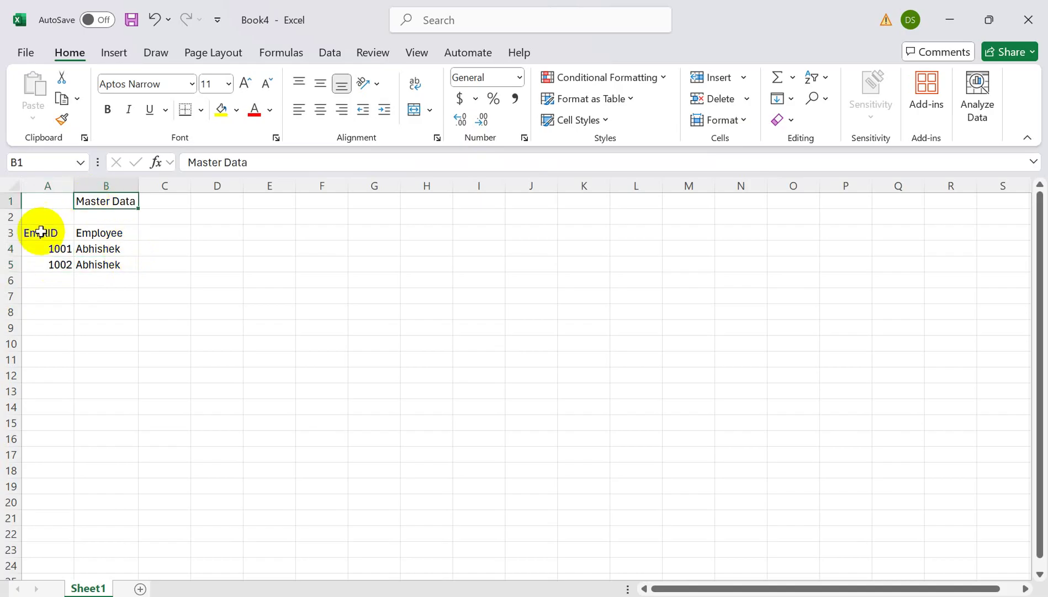
pyautogui.click(48, 186)
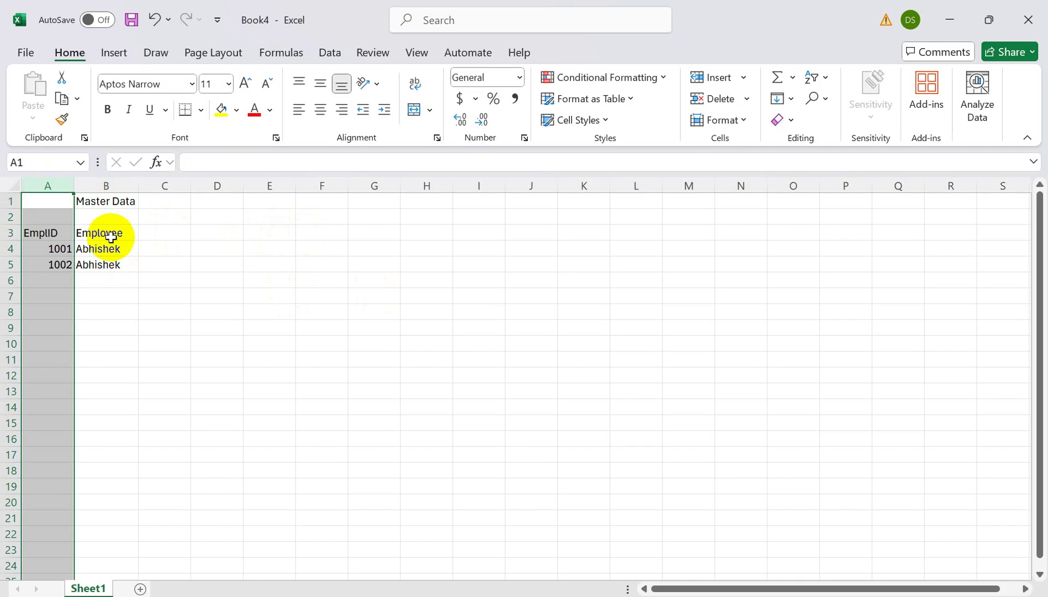
pyautogui.click(42, 231)
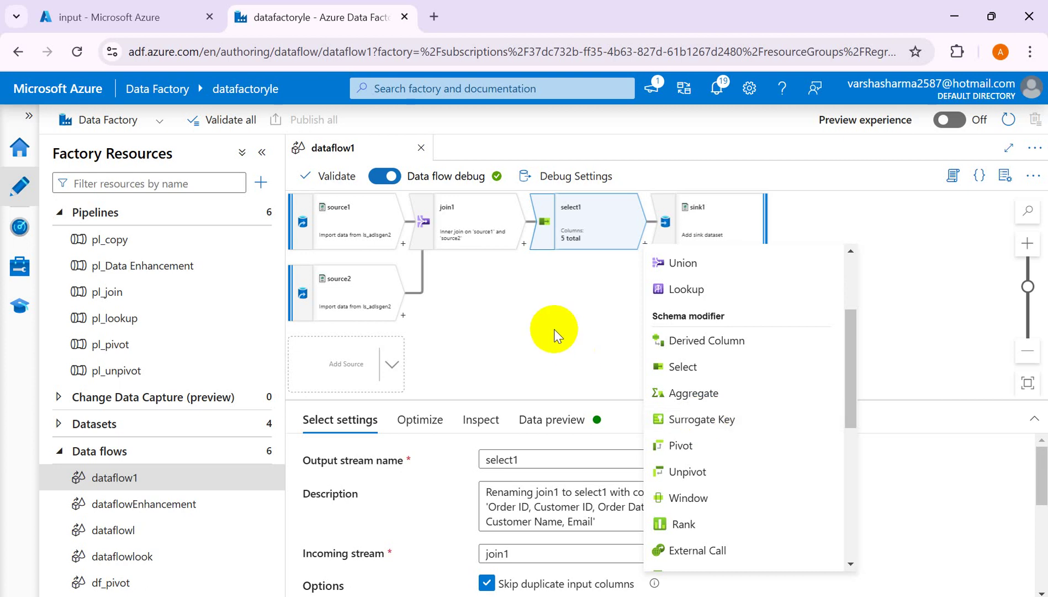
# Switch to Azure Data Factory, dismiss the transformation list in dataflow1, and view the input storage container in the Azure portal
pyautogui.click(555, 333)
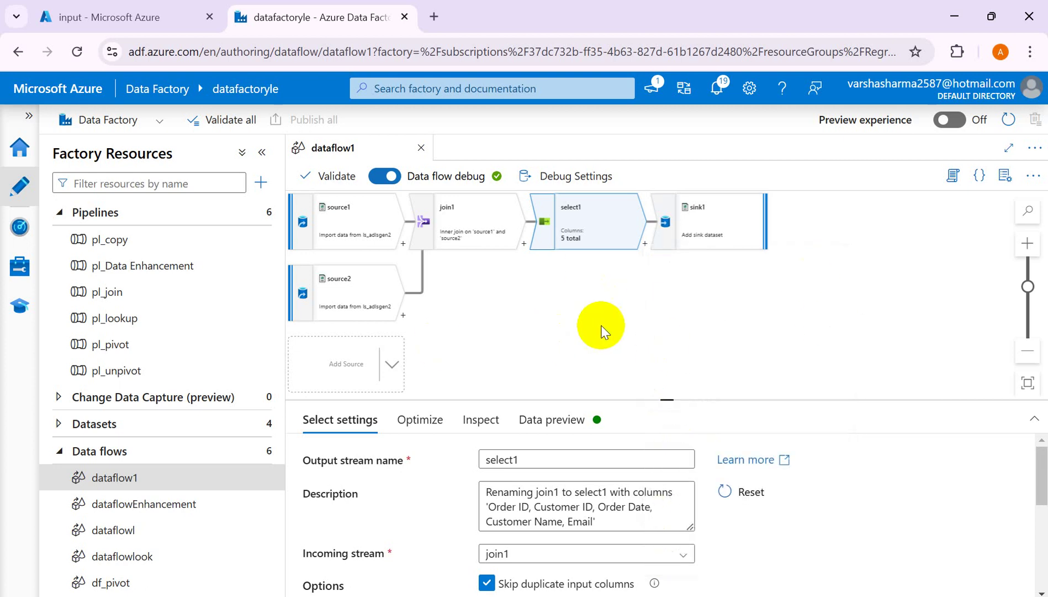
pyautogui.hotkey('alt', 'Tab')
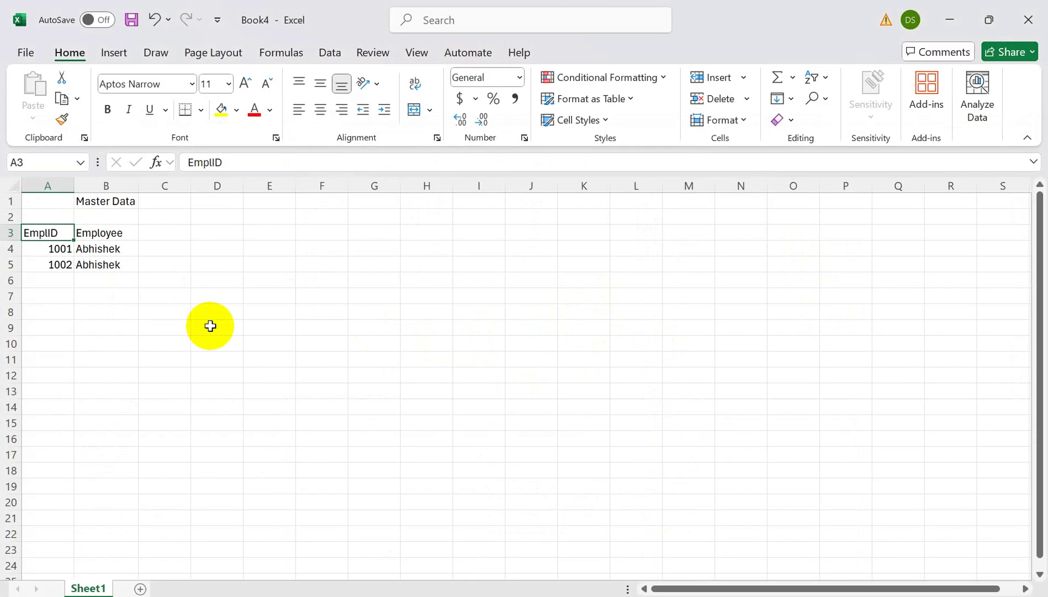
pyautogui.hotkey('alt', 'Tab')
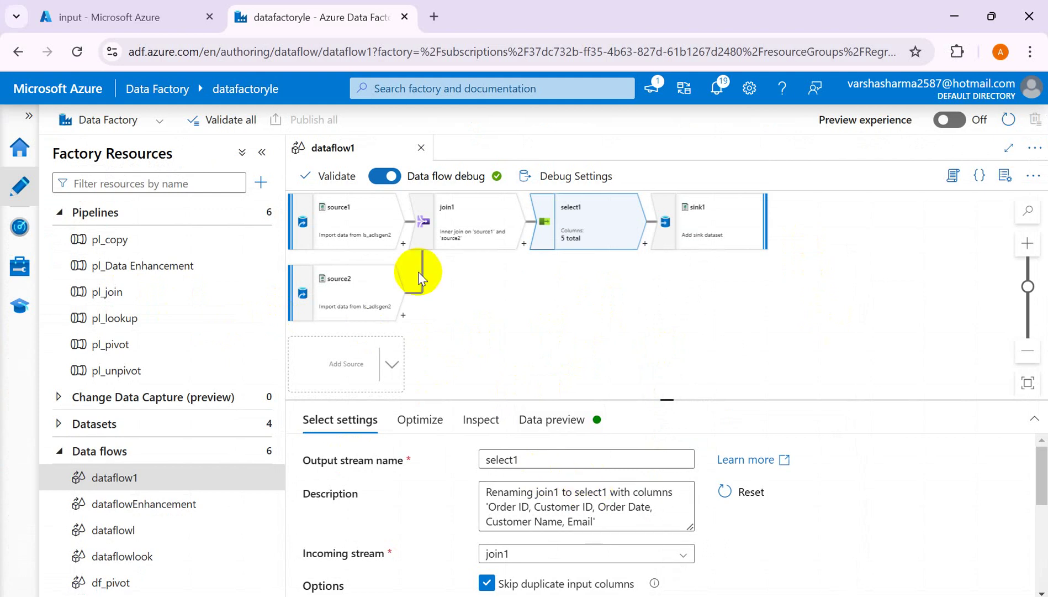
pyautogui.click(123, 12)
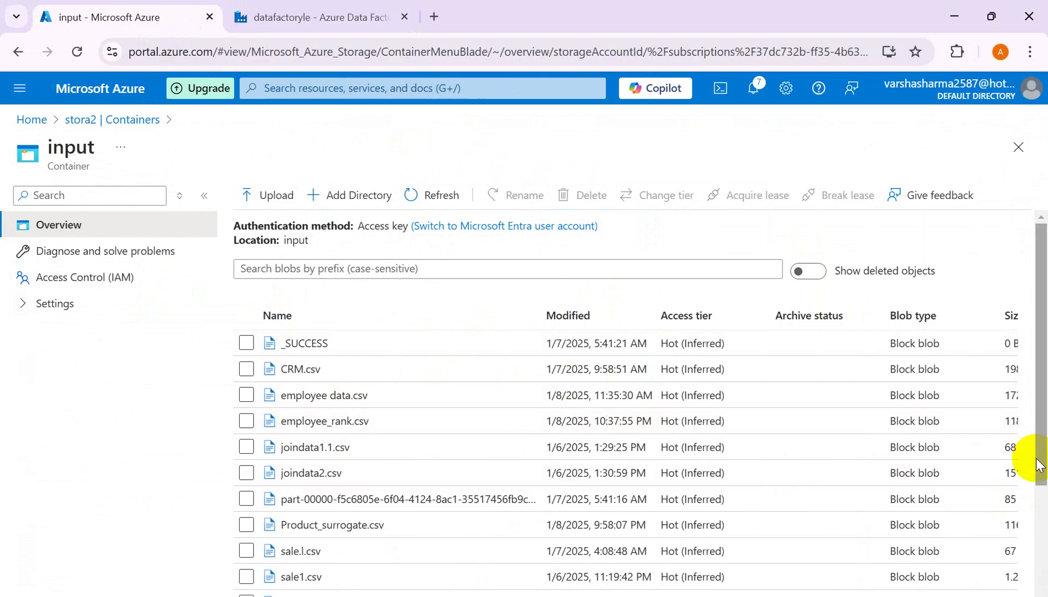
# Download Product_surrogate.csv from the input container, and switch to the Product_surrogate workbook already open in Excel
pyautogui.click(331, 525)
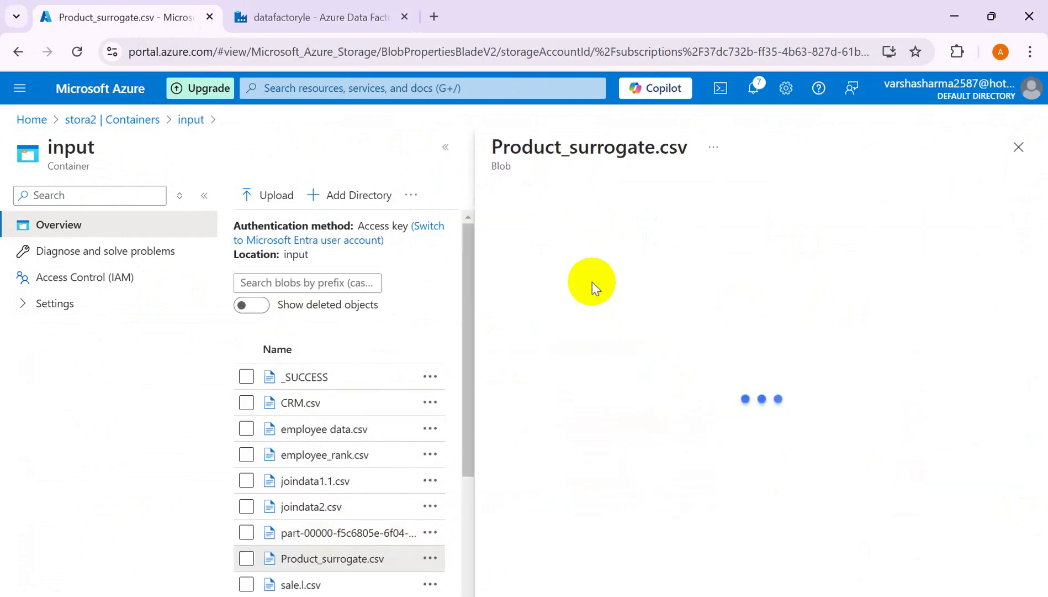
pyautogui.click(664, 198)
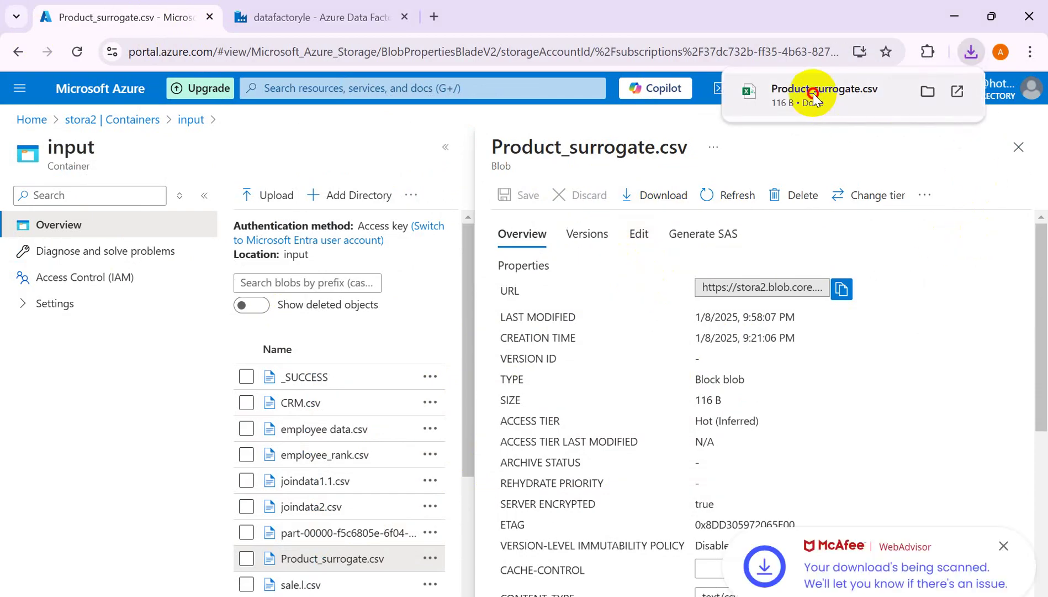
pyautogui.hotkey('alt', 'Tab')
pyautogui.click(340, 330)
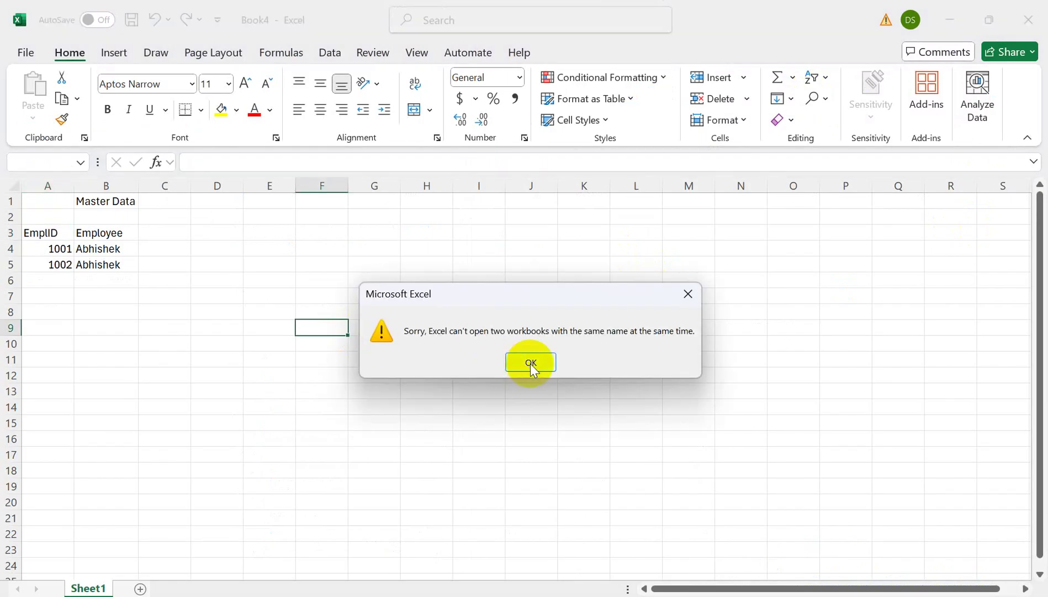
pyautogui.click(530, 363)
pyautogui.moveTo(712, 596)
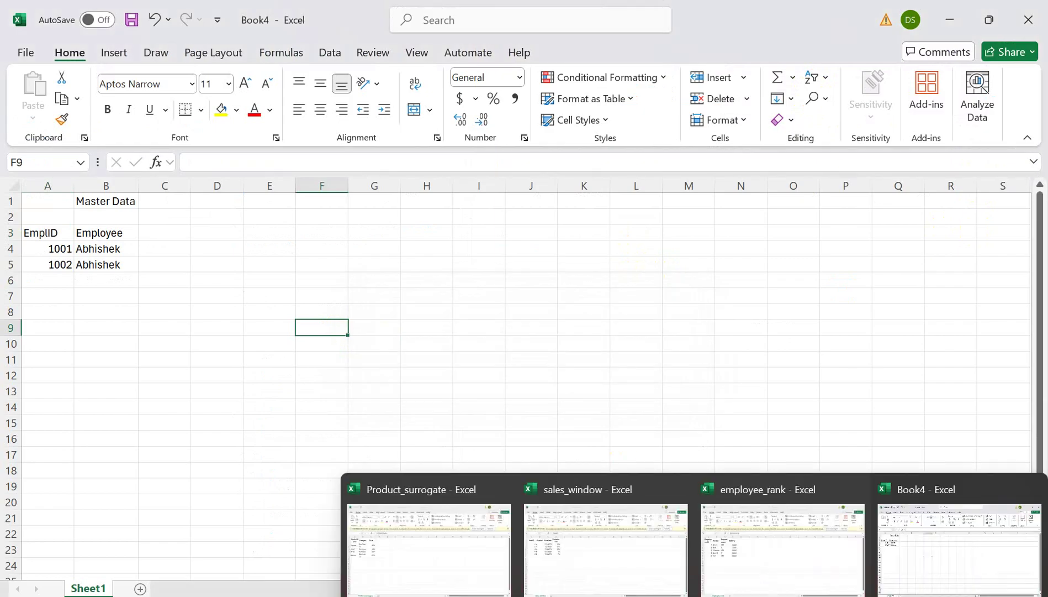
pyautogui.click(412, 525)
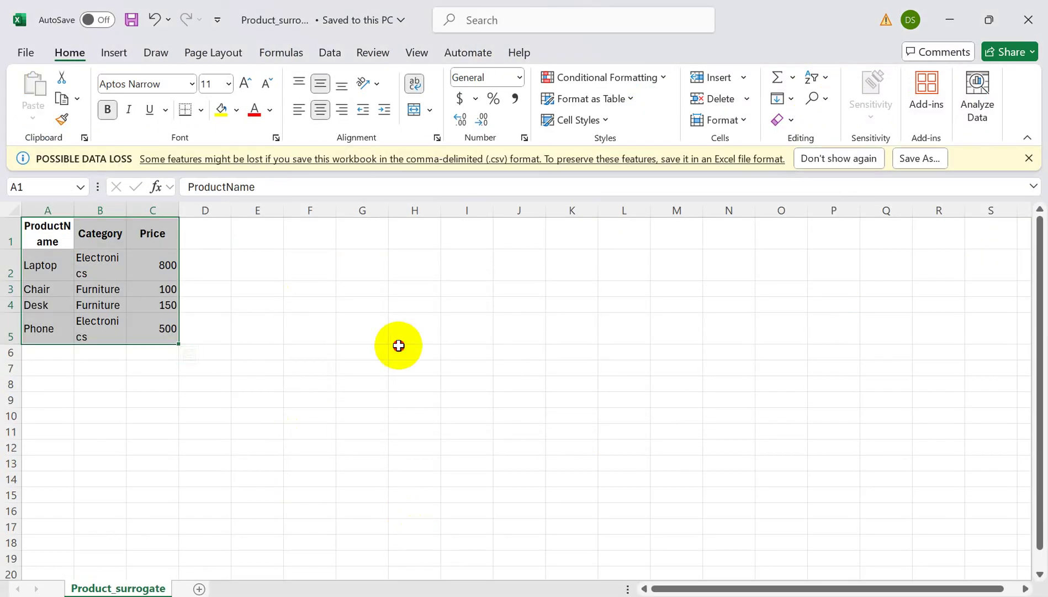
# Widen columns A to C to fit their contents, and examine the product records in A1:C5
pyautogui.click(398, 345)
pyautogui.moveTo(72, 211); pyautogui.dragTo(265, 210)
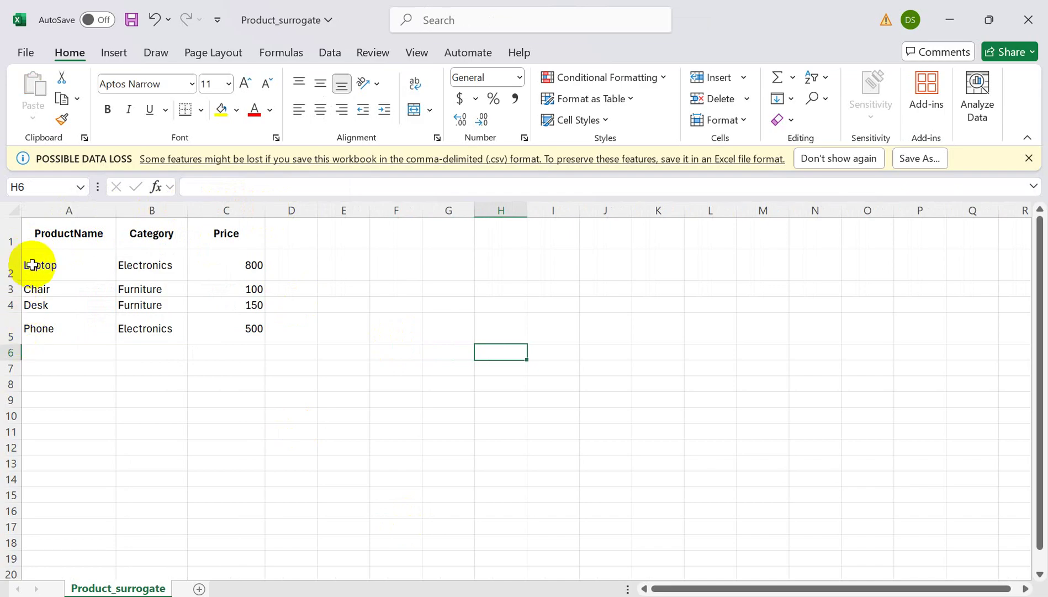
pyautogui.click(49, 263)
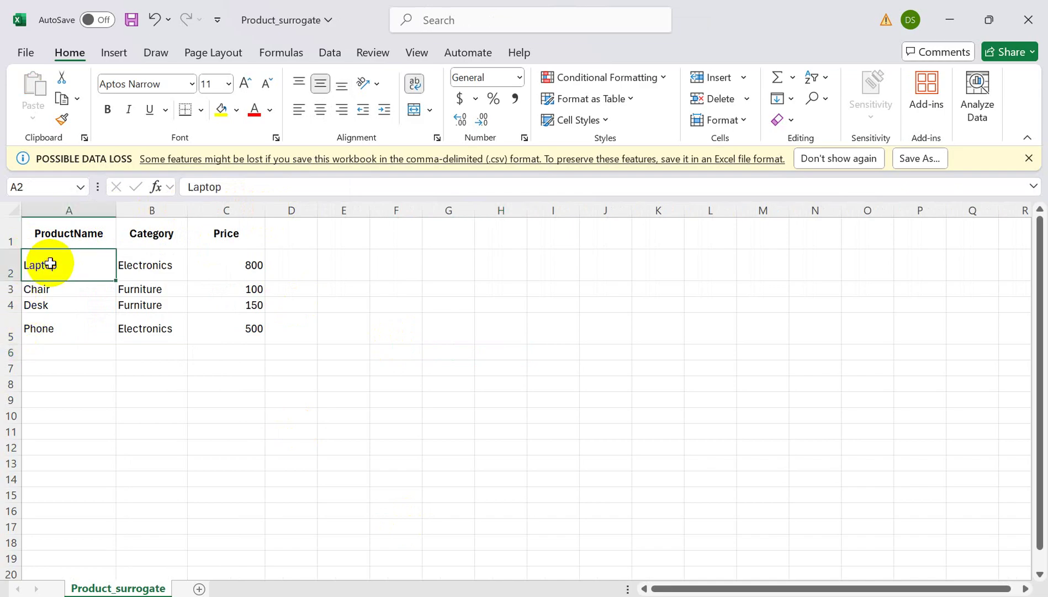
pyautogui.click(135, 262)
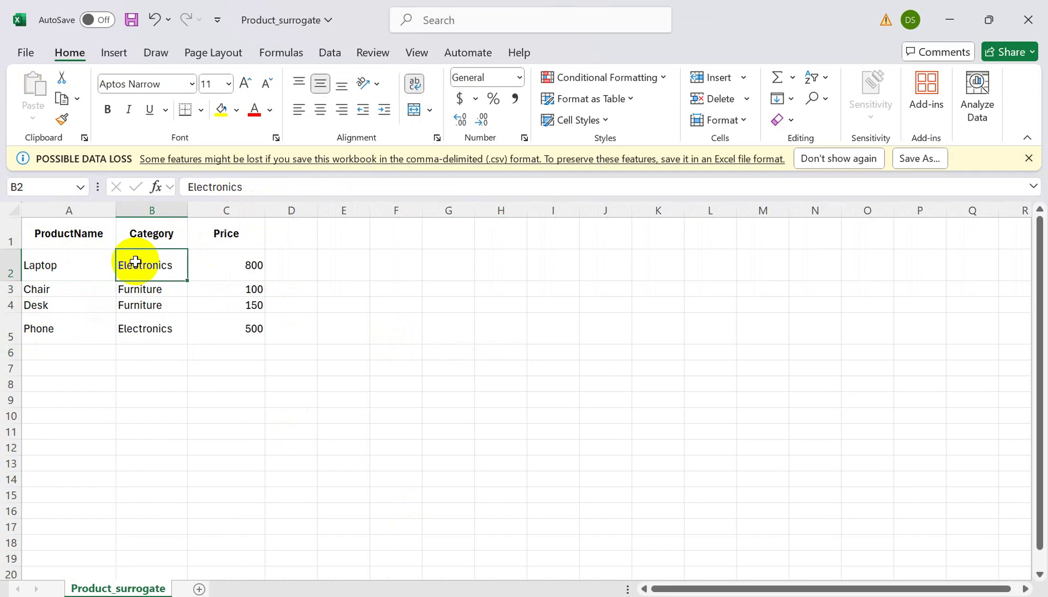
pyautogui.click(211, 265)
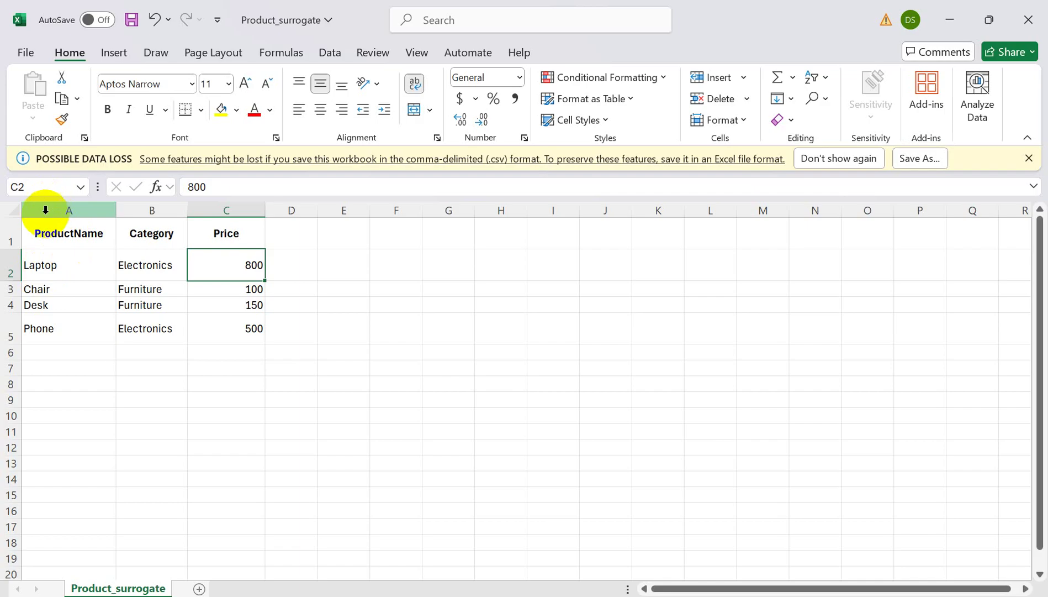
pyautogui.moveTo(25, 232); pyautogui.dragTo(255, 331)
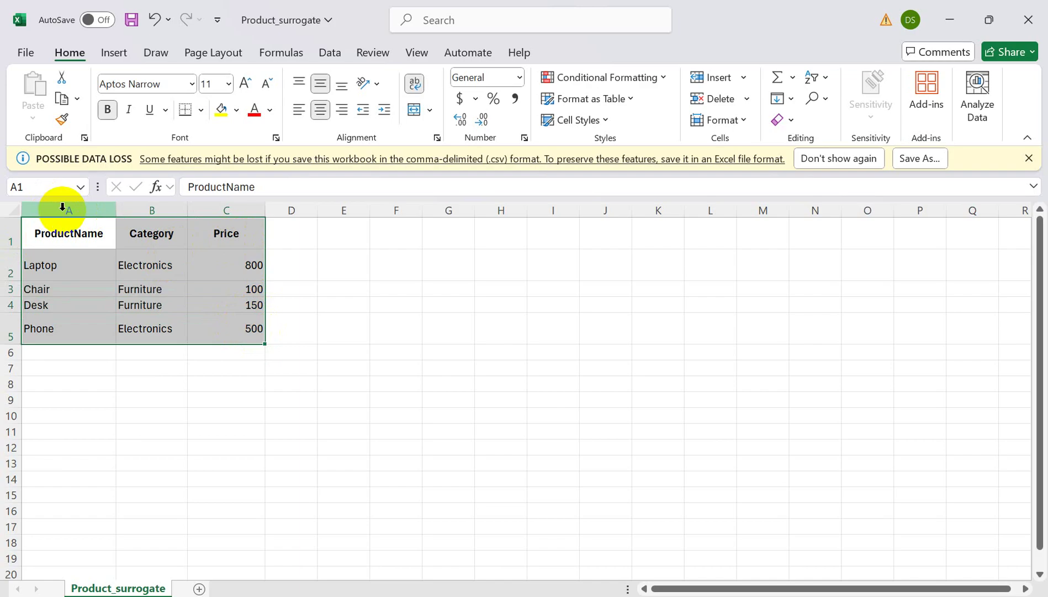
pyautogui.click(9, 265)
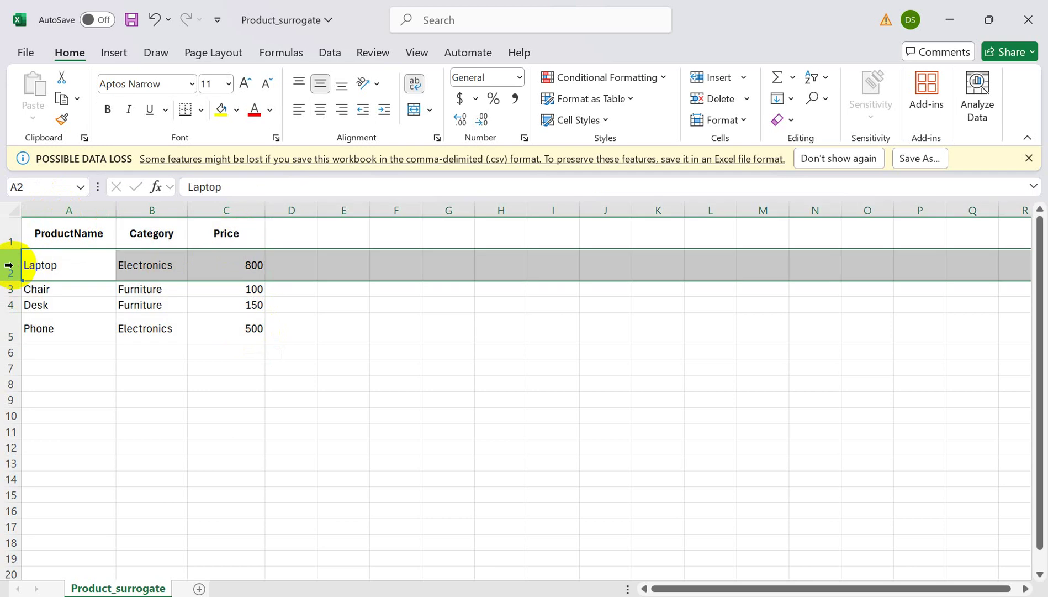
pyautogui.click(50, 265)
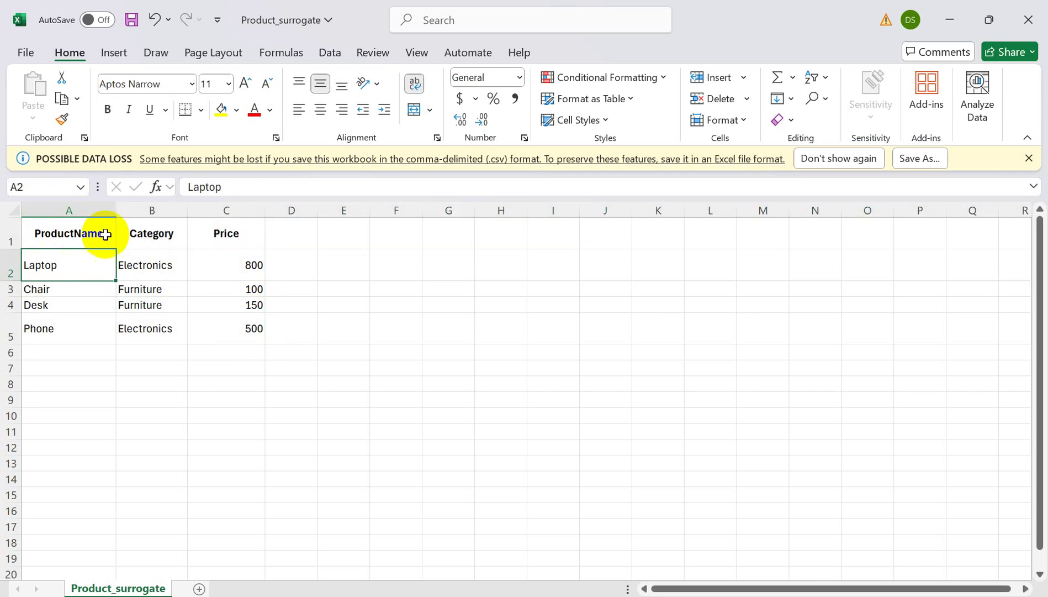
# Insert a column before ProductName with the header "Product ID" in A1, and fit its width to the header
pyautogui.rightClick(66, 210)
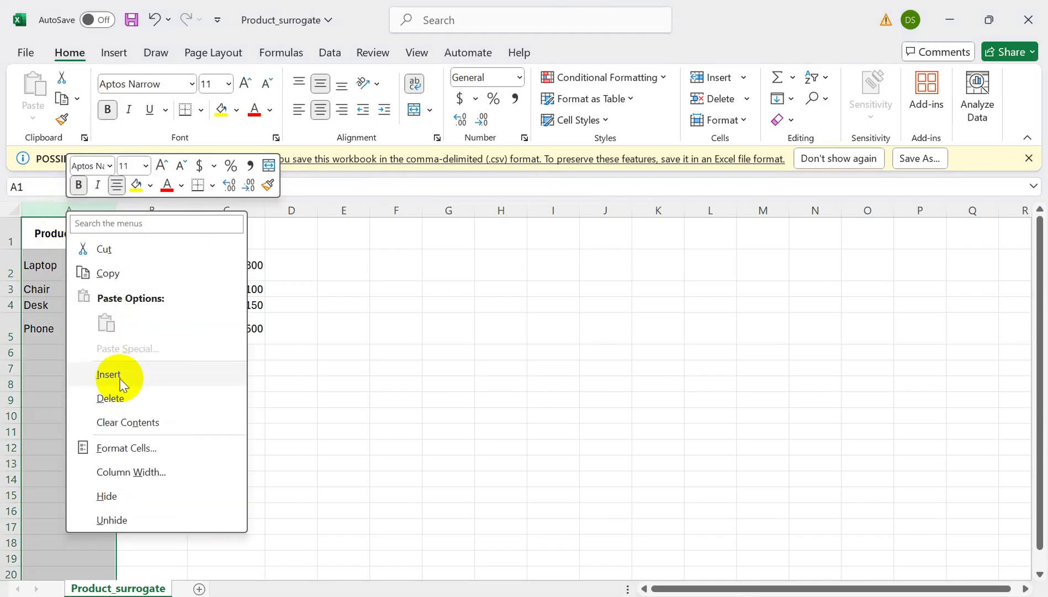
pyautogui.click(122, 376)
pyautogui.click(53, 223)
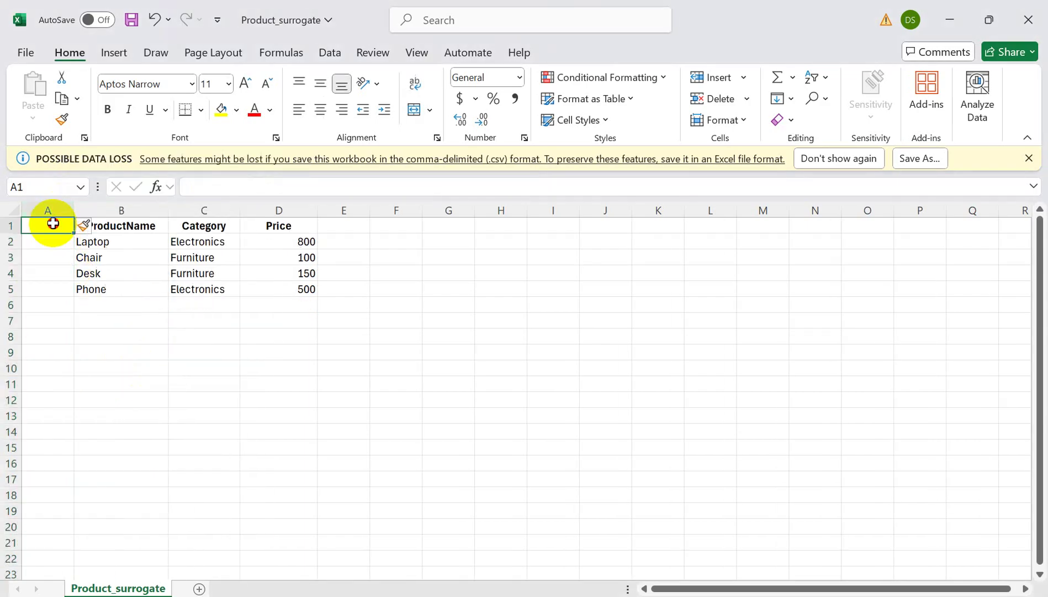
pyautogui.write('Produc')
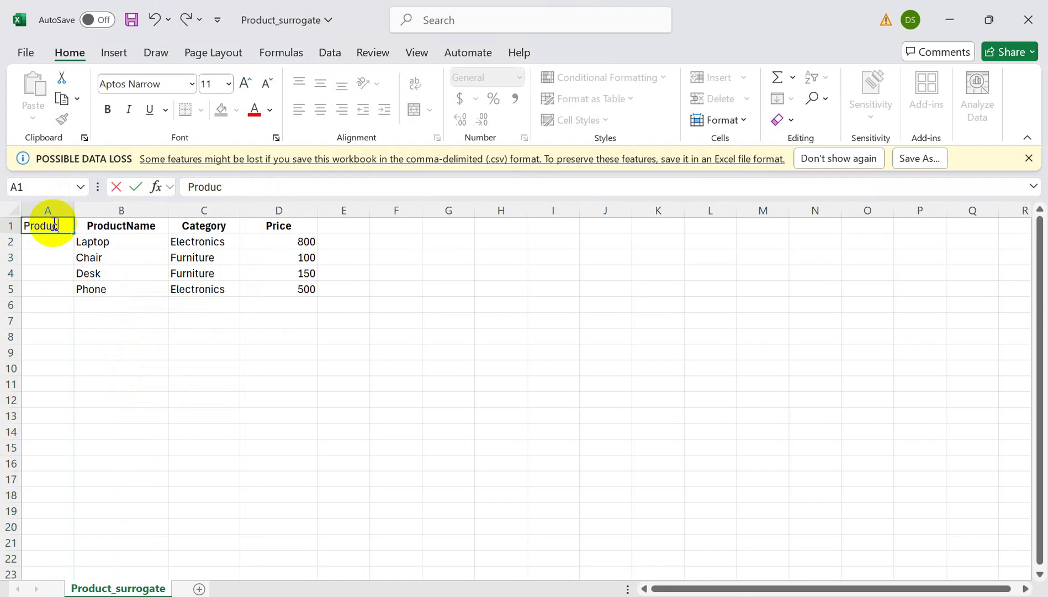
pyautogui.write('t ID')
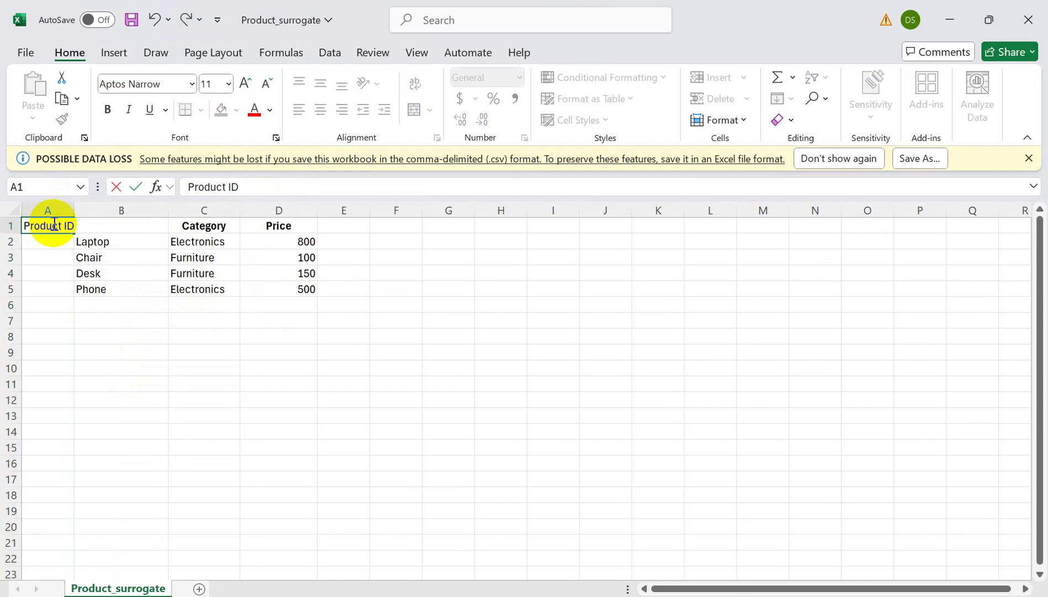
pyautogui.click(55, 273)
pyautogui.doubleClick(72, 207)
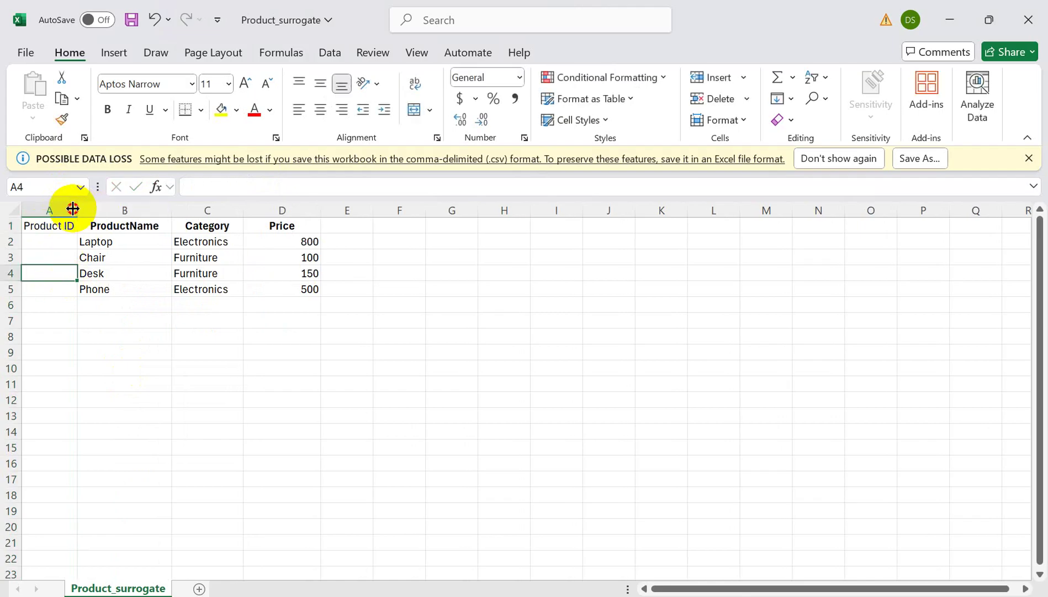
# Number the products in A2:A5 with a fill series from 1 to 4
pyautogui.click(43, 243)
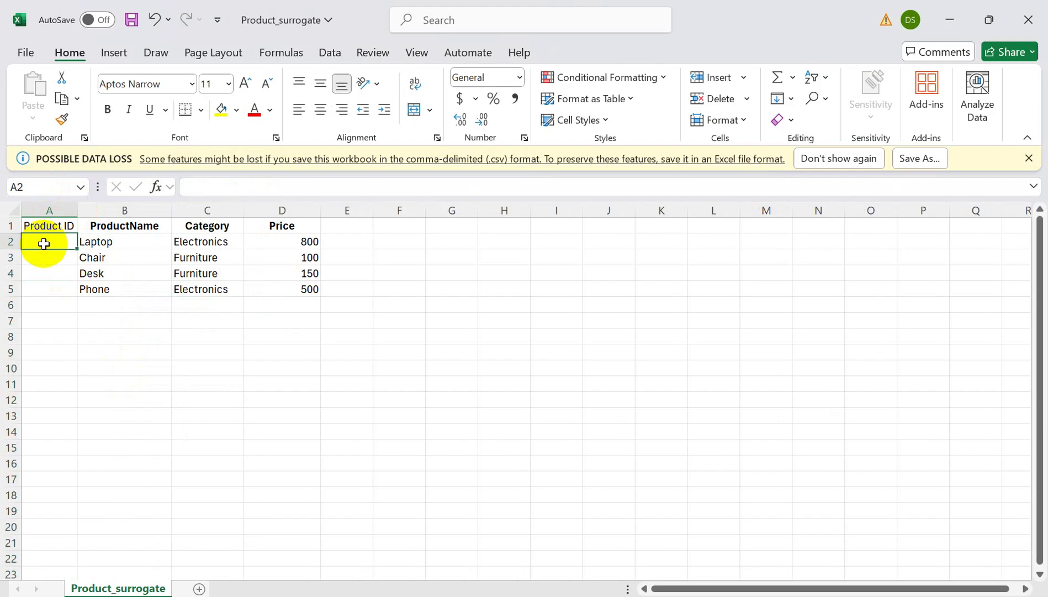
pyautogui.write('1')
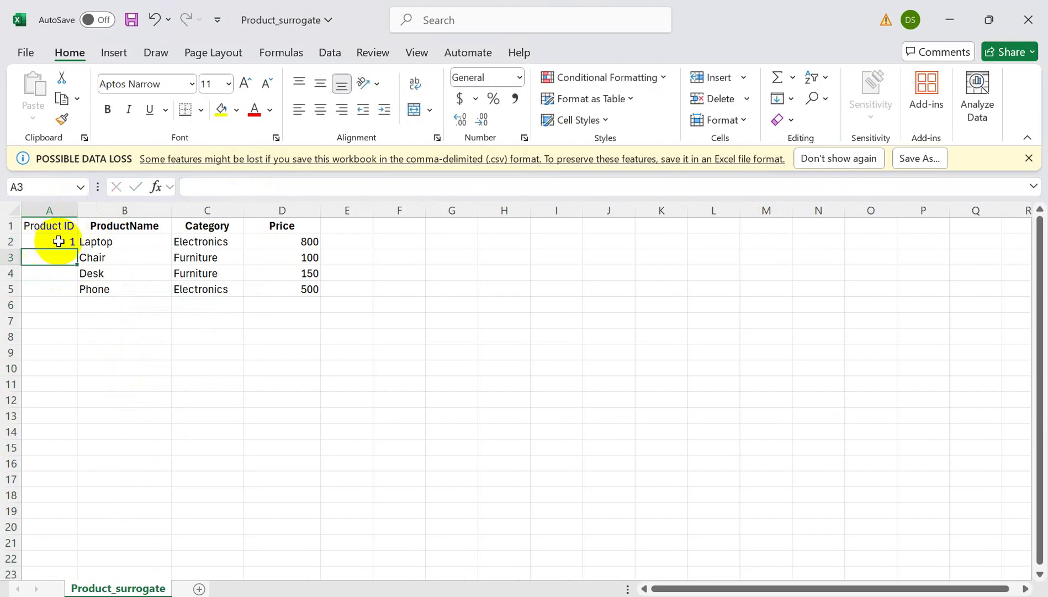
pyautogui.click(55, 241)
pyautogui.moveTo(77, 248); pyautogui.dragTo(75, 294)
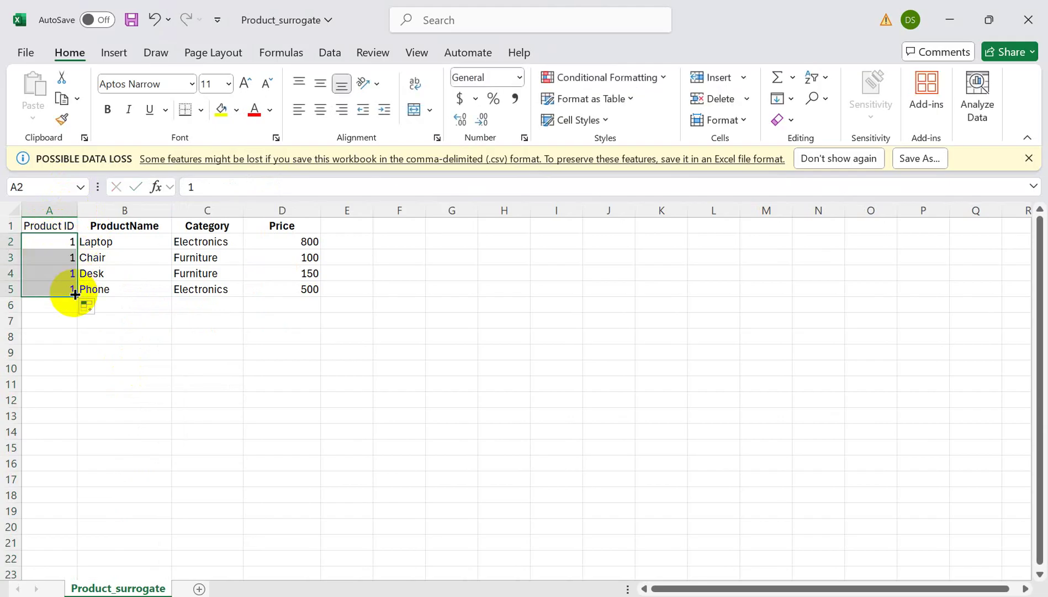
pyautogui.click(102, 306)
pyautogui.click(61, 348)
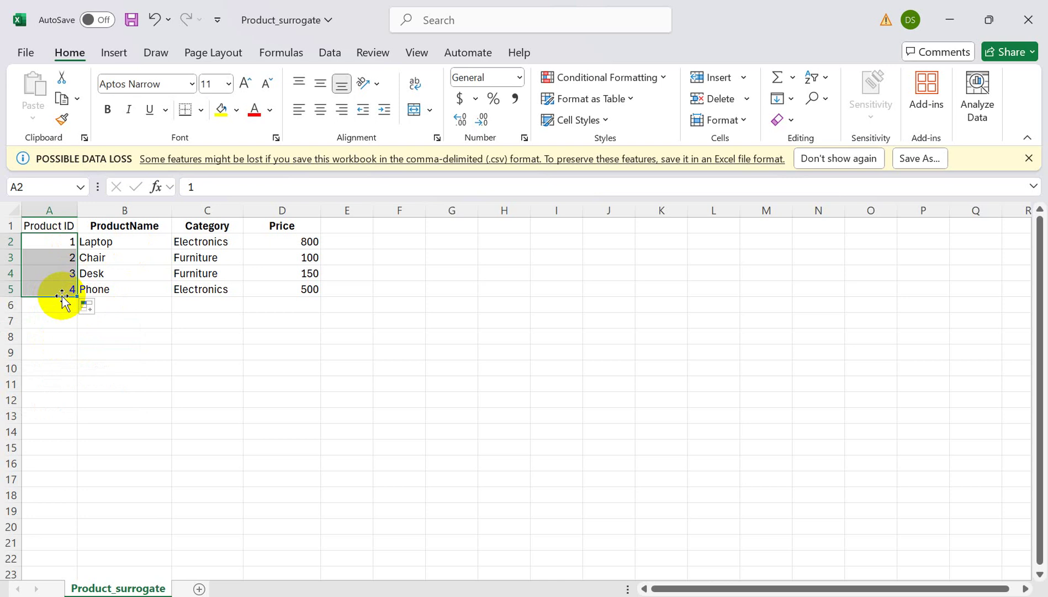
# Add a product in row 6 with the name Led, category Electronics, price 10000 and Product ID 5
pyautogui.click(141, 301)
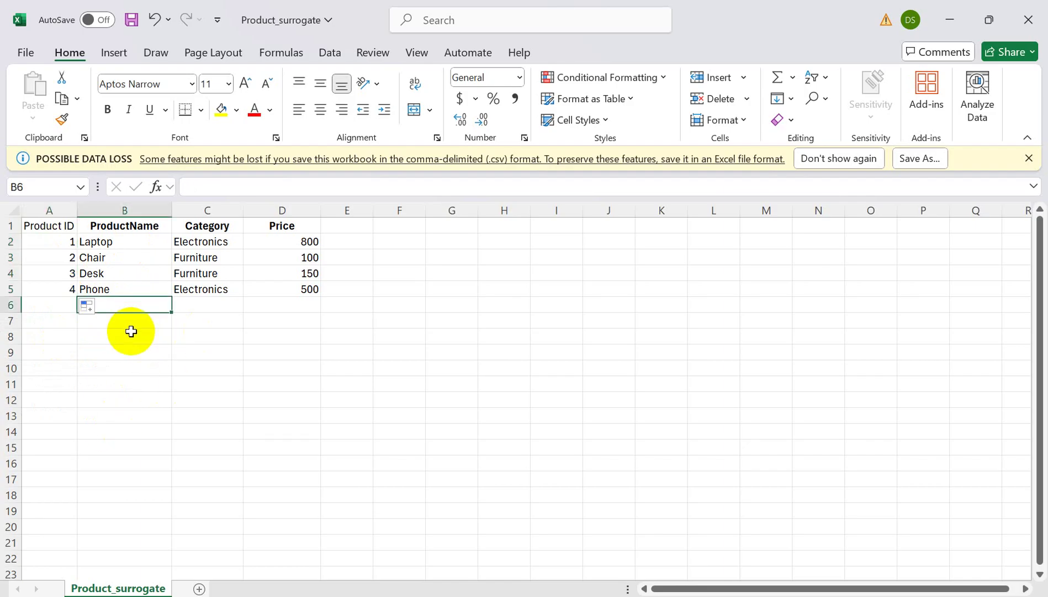
pyautogui.write('Led')
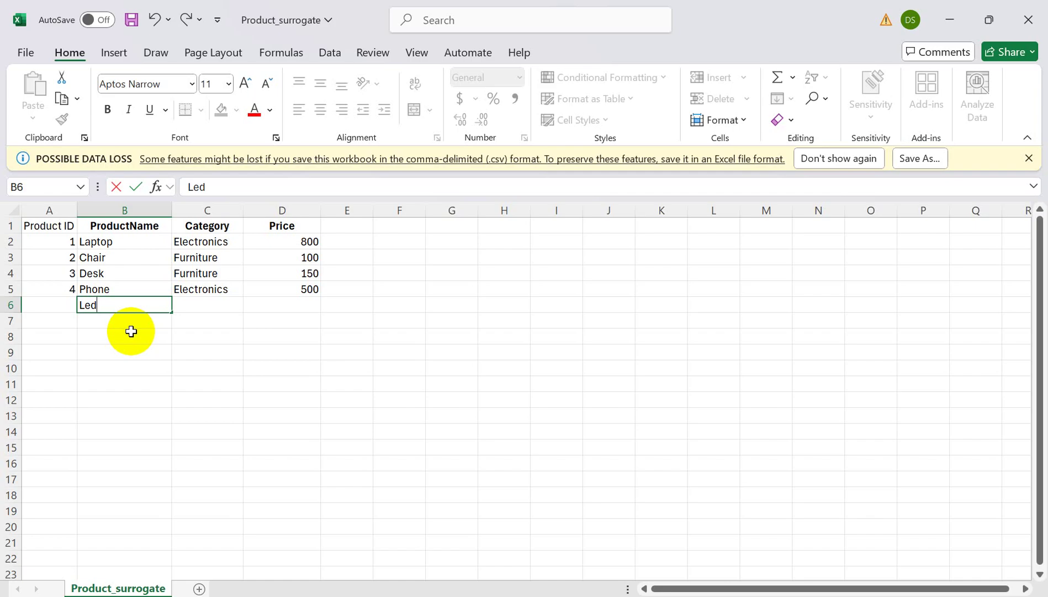
pyautogui.click(207, 305)
pyautogui.write('Electronics')
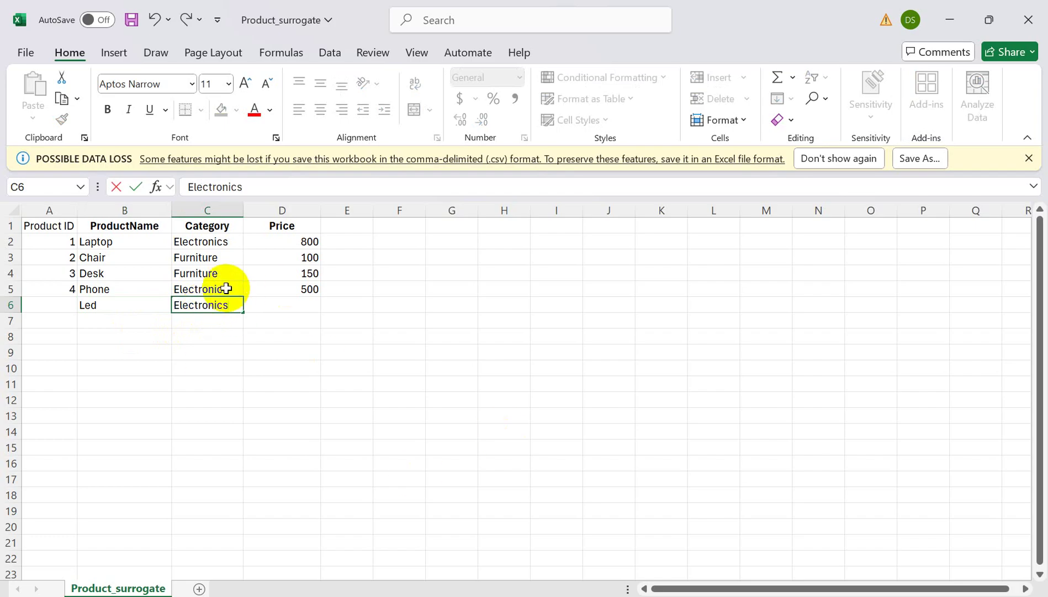
pyautogui.click(306, 306)
pyautogui.write('10000')
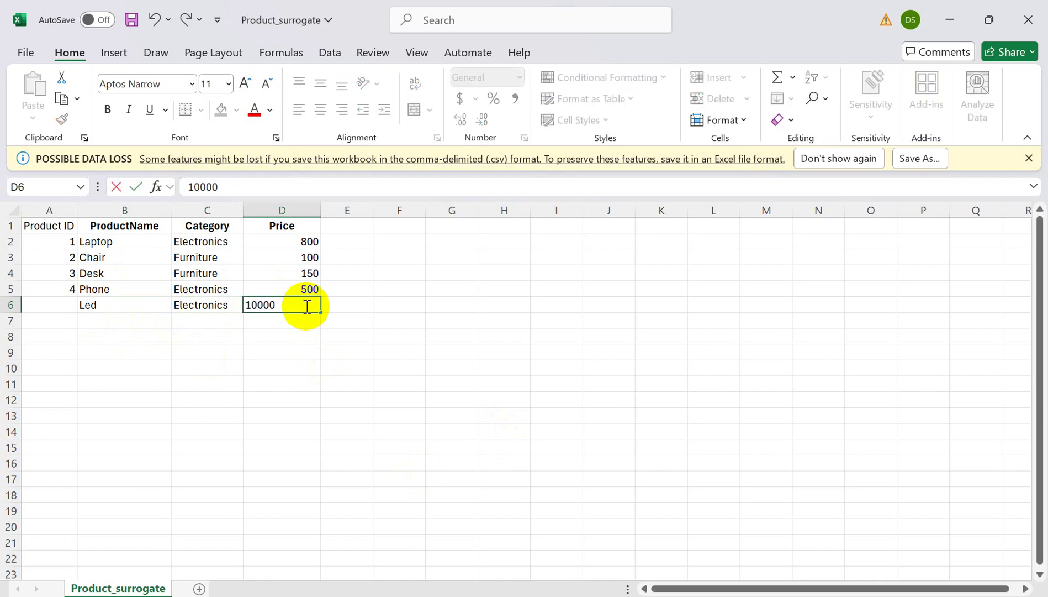
pyautogui.click(176, 320)
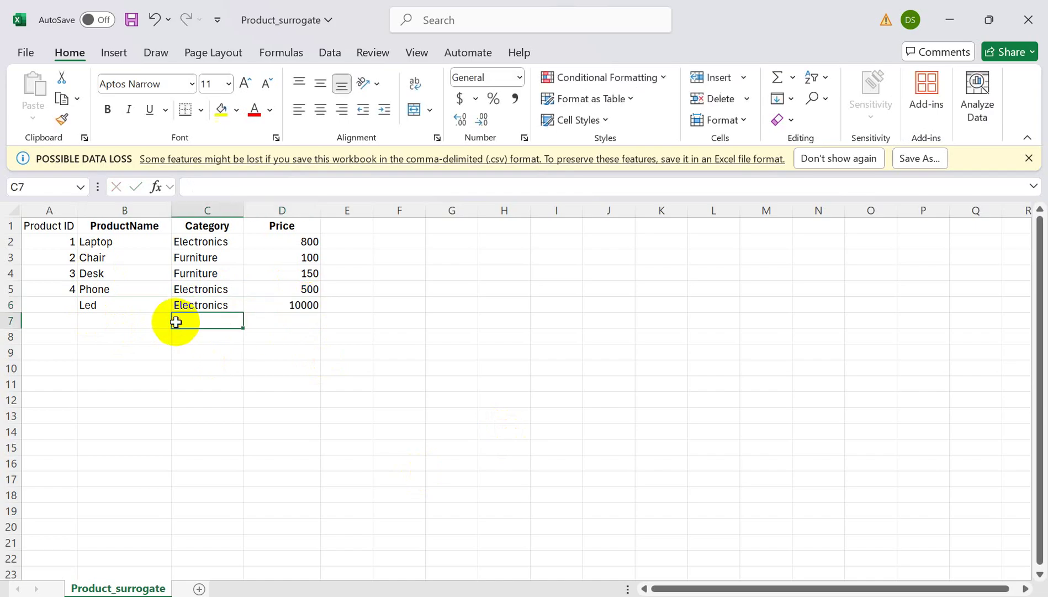
pyautogui.click(62, 303)
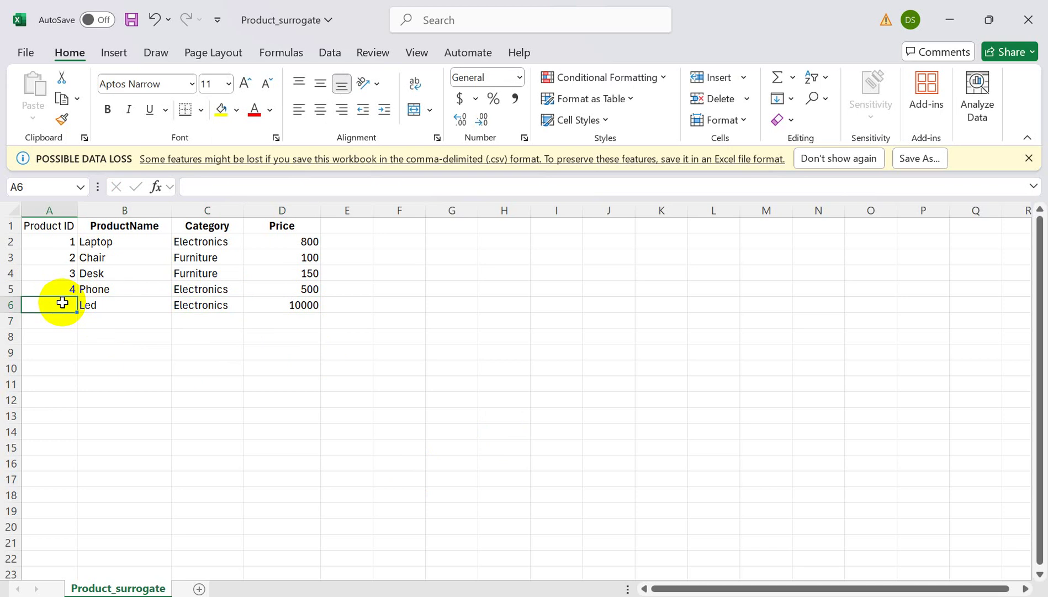
pyautogui.write('5')
pyautogui.click(78, 349)
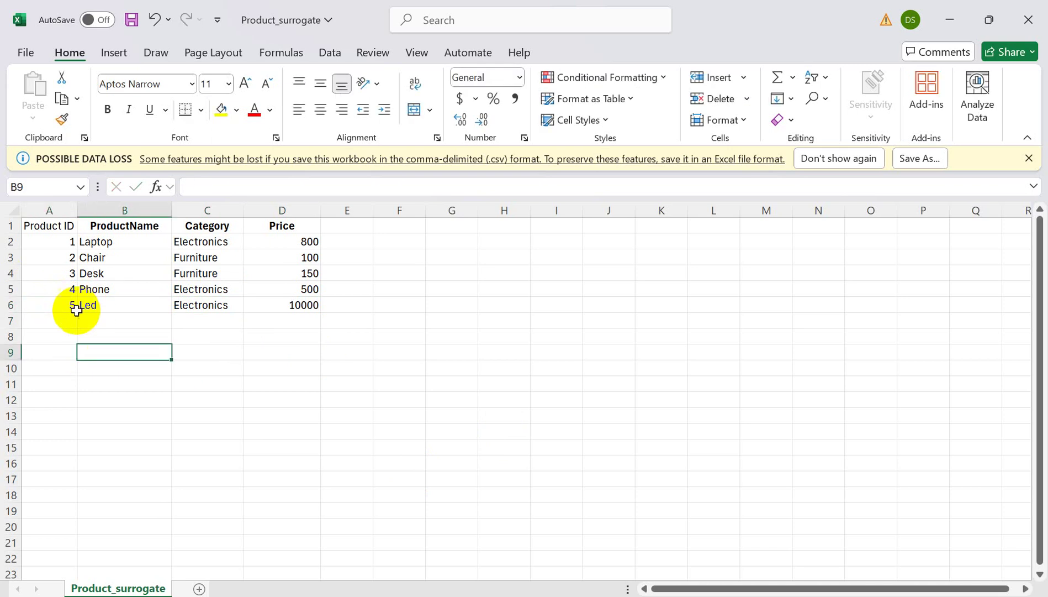
# Delete row 6 containing the Led product
pyautogui.click(13, 302)
pyautogui.rightClick(13, 303)
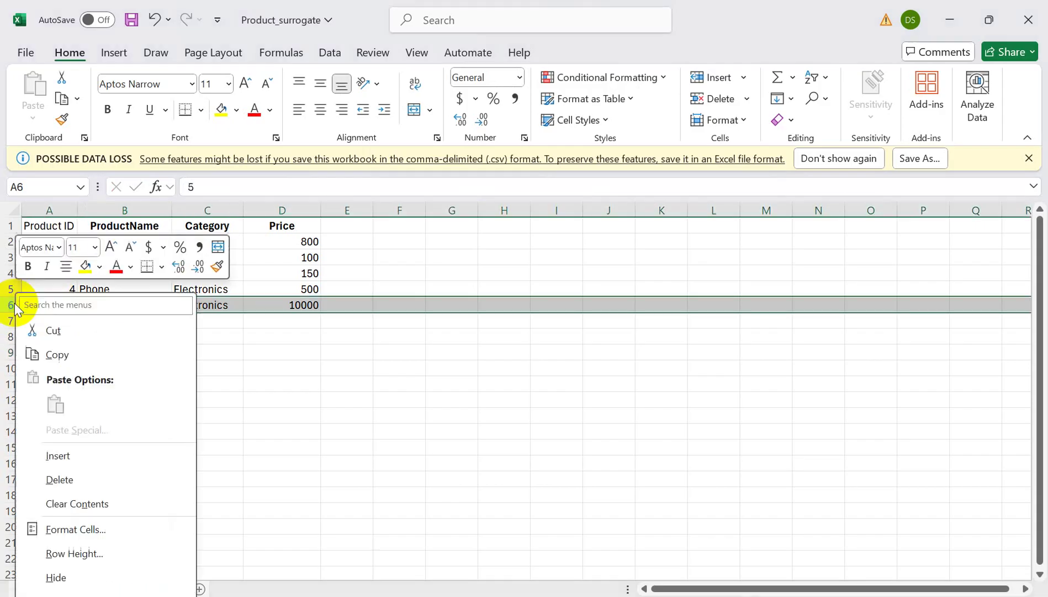
pyautogui.click(73, 481)
pyautogui.click(362, 354)
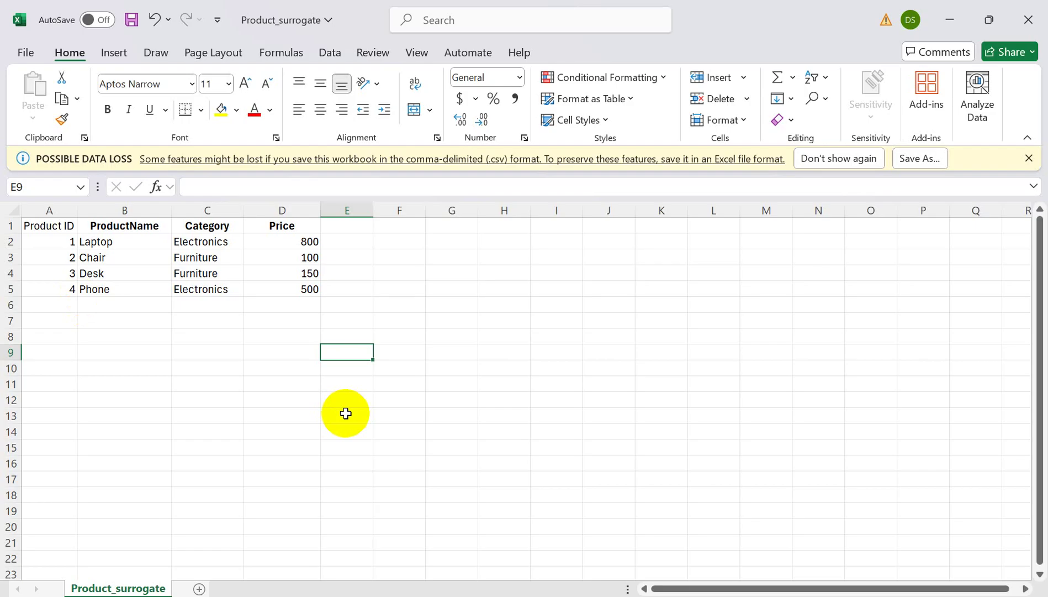
# Switch to the Azure portal and view the contents of the Product_surrogate.csv blob
pyautogui.hotkey('alt', 'Tab')
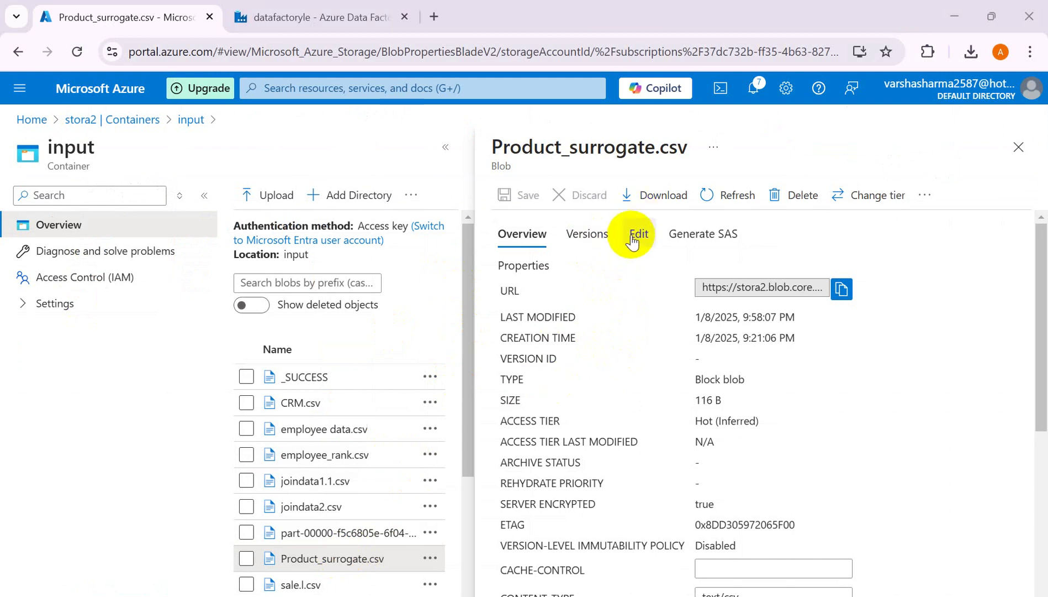
pyautogui.click(637, 235)
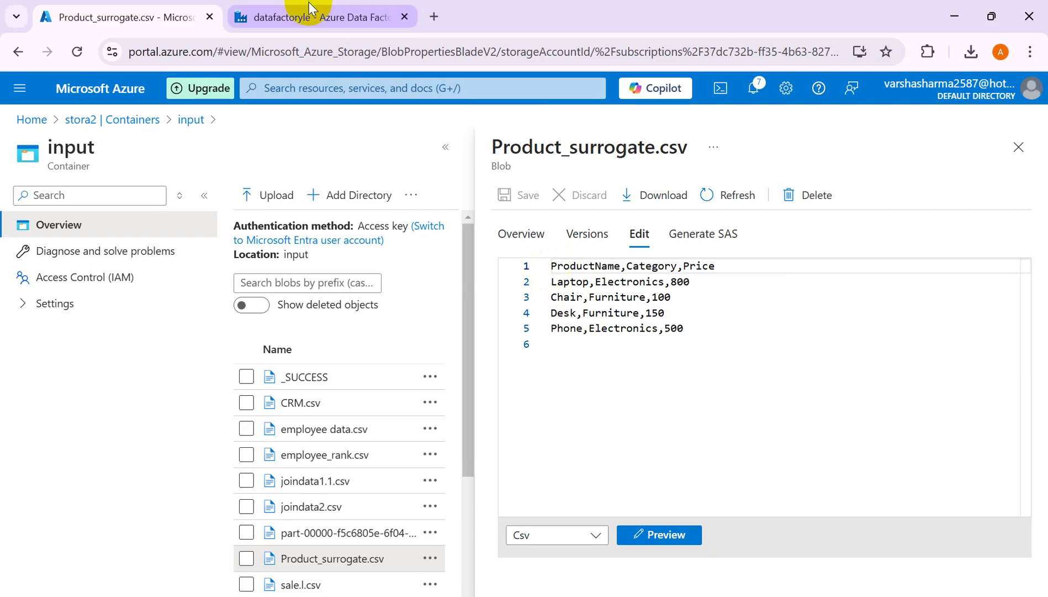
# Switch to Azure Data Factory, close the open dataflow1 and create a new pipeline named pl_surrogate
pyautogui.click(298, 17)
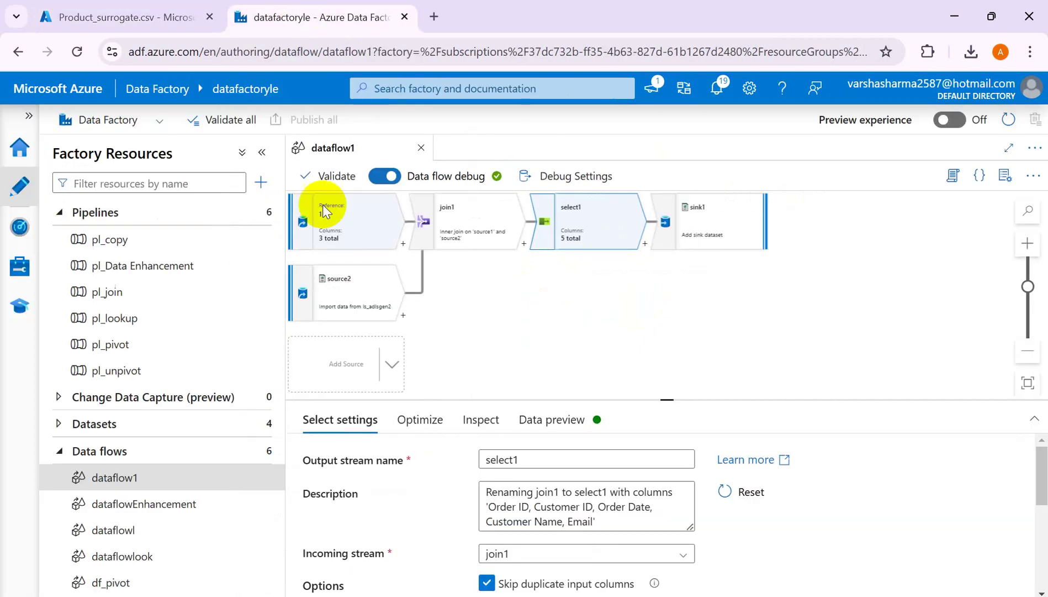
pyautogui.click(421, 148)
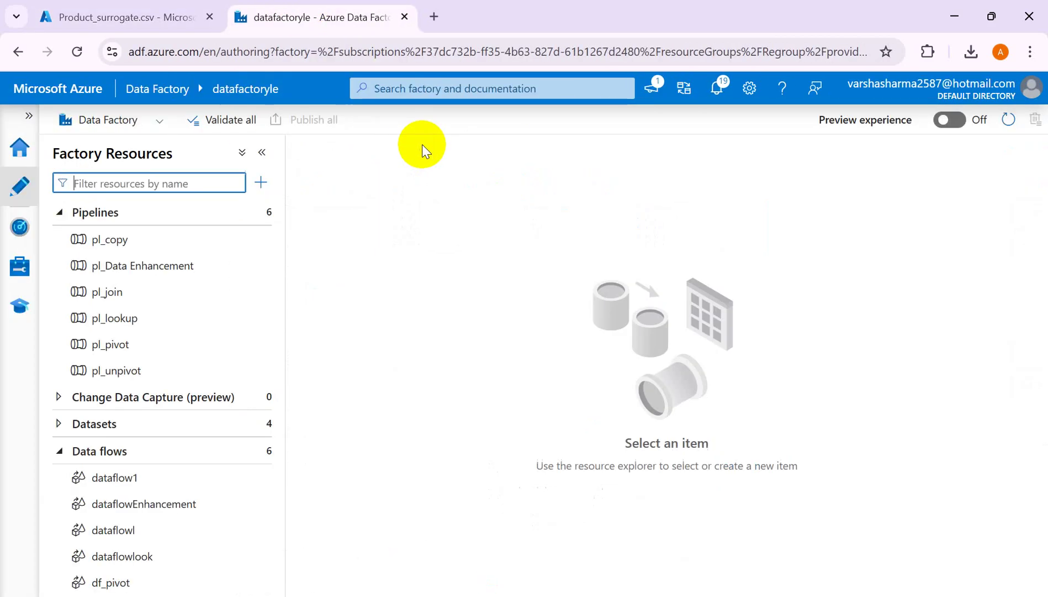
pyautogui.click(249, 211)
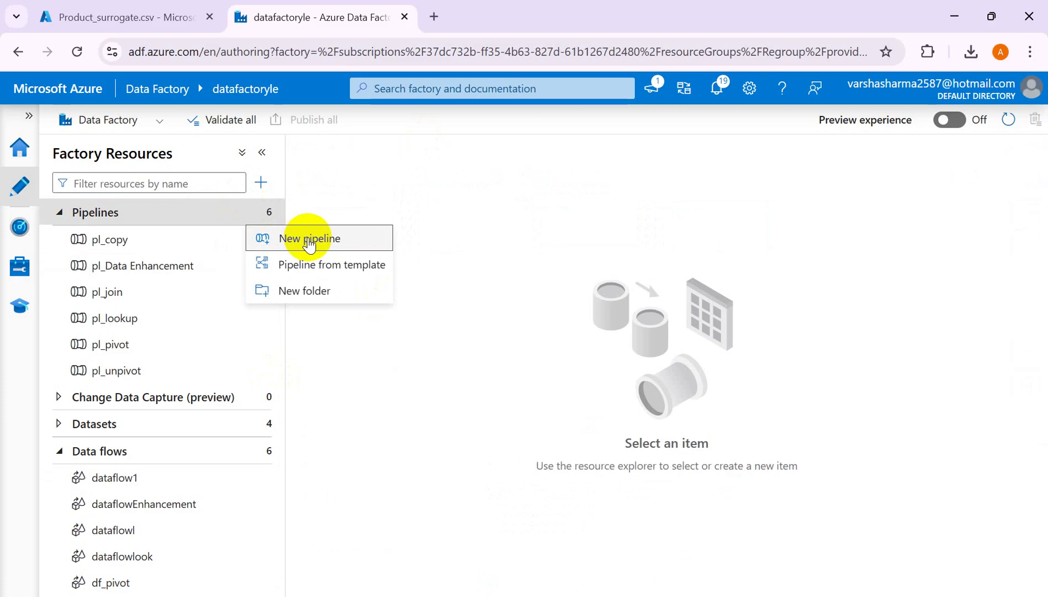
pyautogui.click(279, 238)
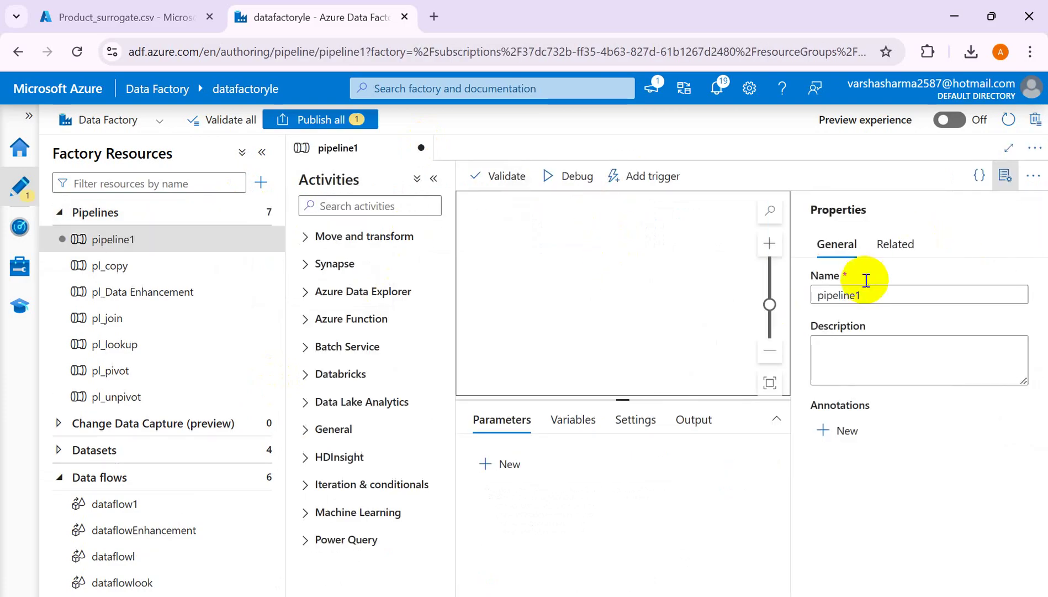
pyautogui.click(868, 296)
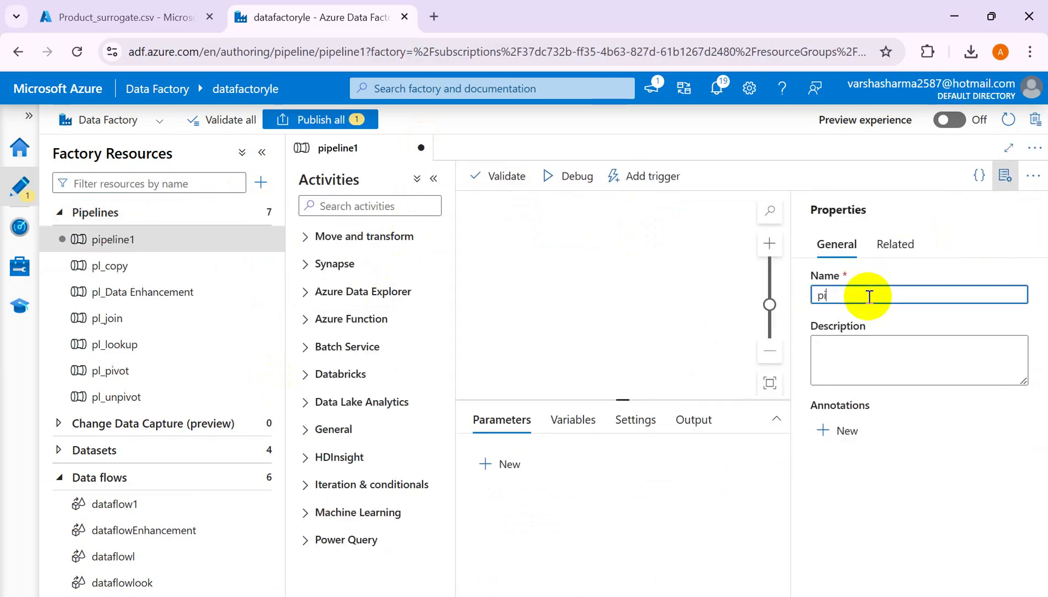
pyautogui.write('pl_su')
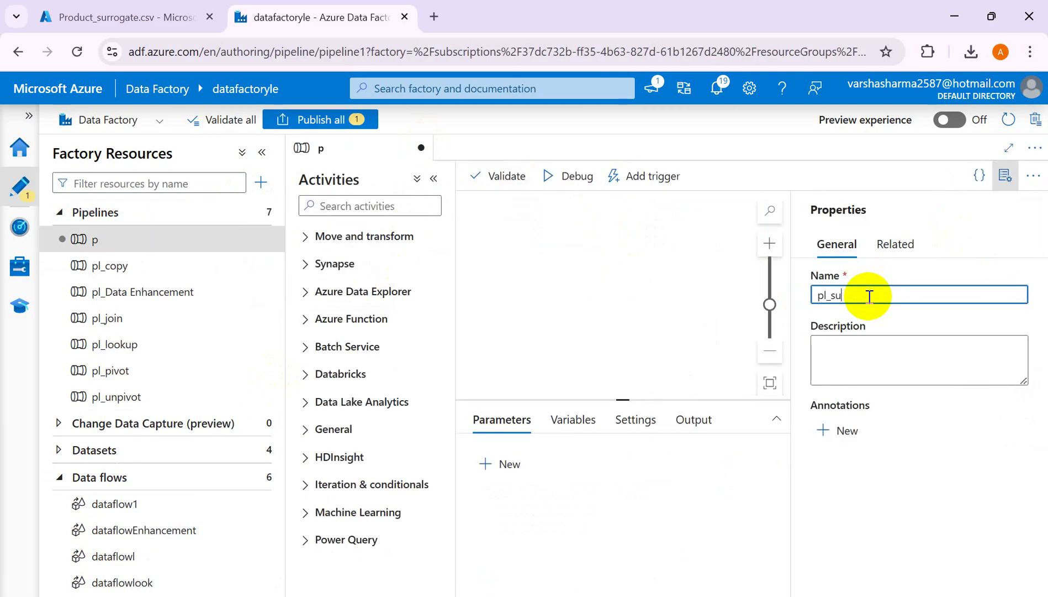
pyautogui.write('rrogate')
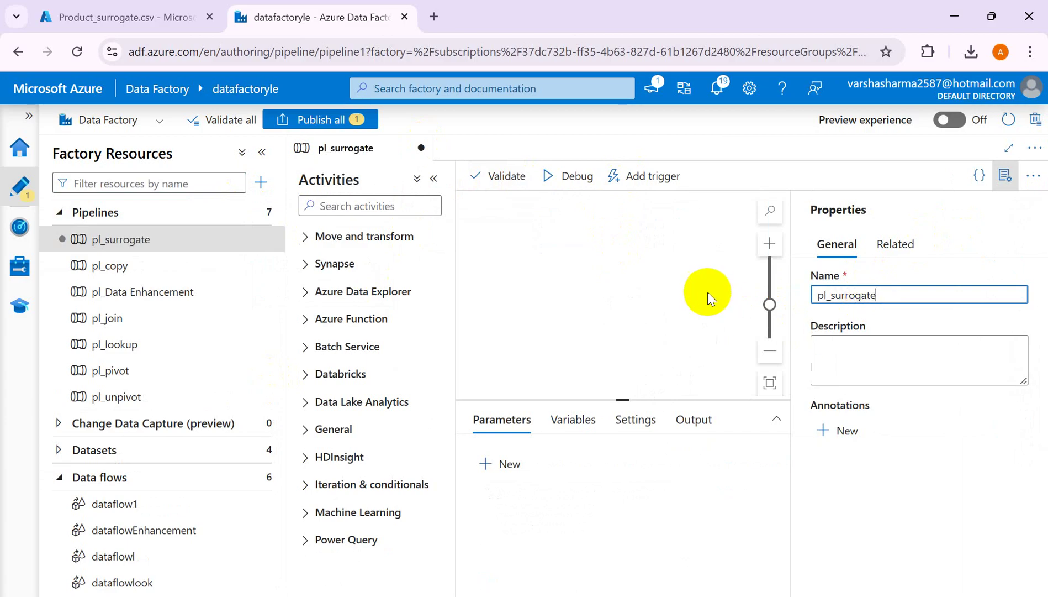
pyautogui.click(1004, 186)
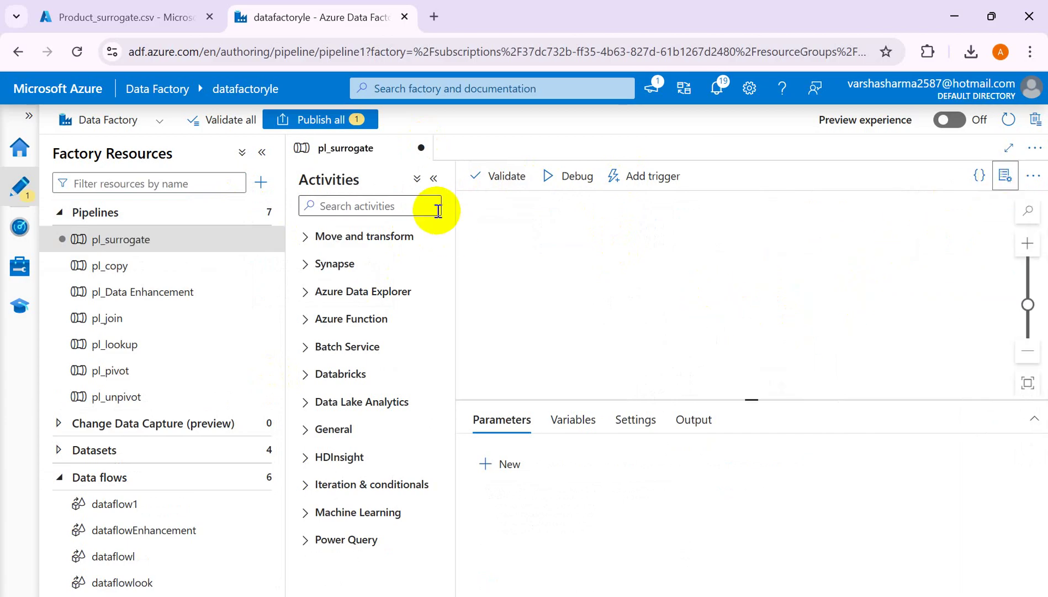
# Add a Data flow activity to the pipeline and create a new data flow named df_surrogatekey for it
pyautogui.click(305, 236)
pyautogui.moveTo(350, 292); pyautogui.dragTo(644, 279)
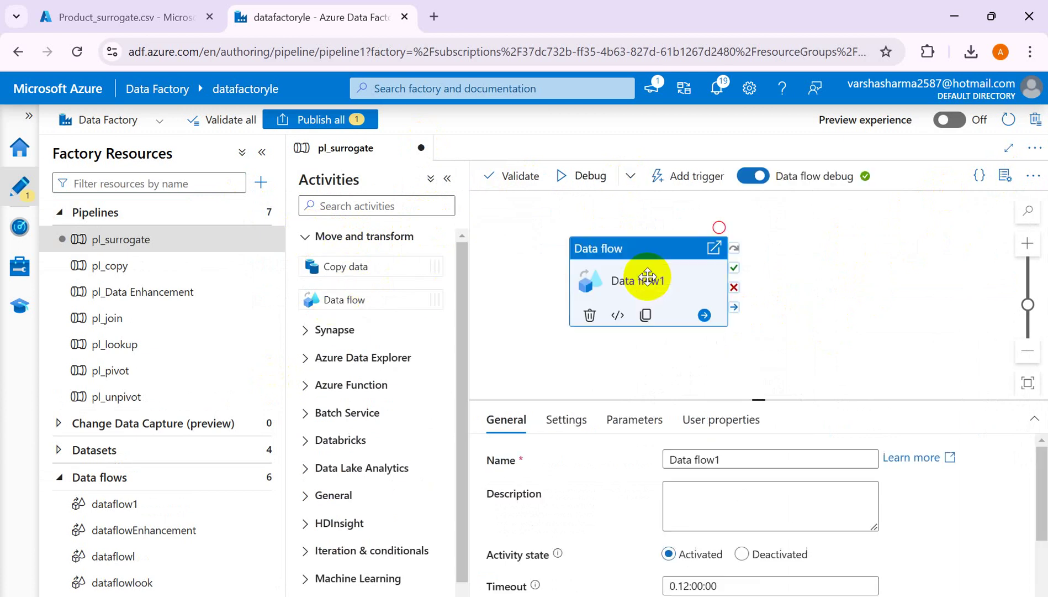
pyautogui.click(567, 423)
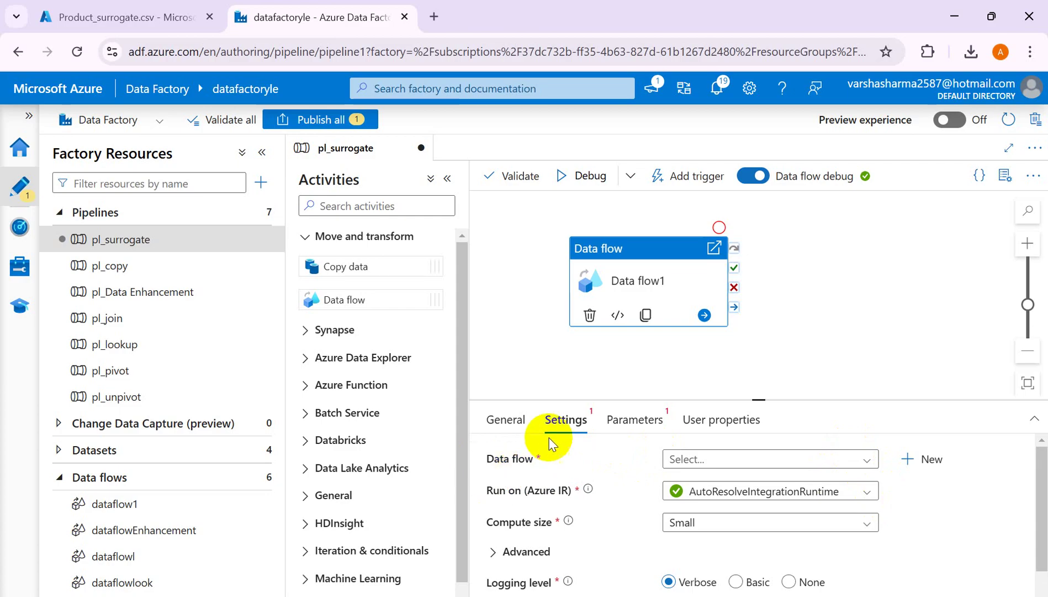
pyautogui.click(911, 463)
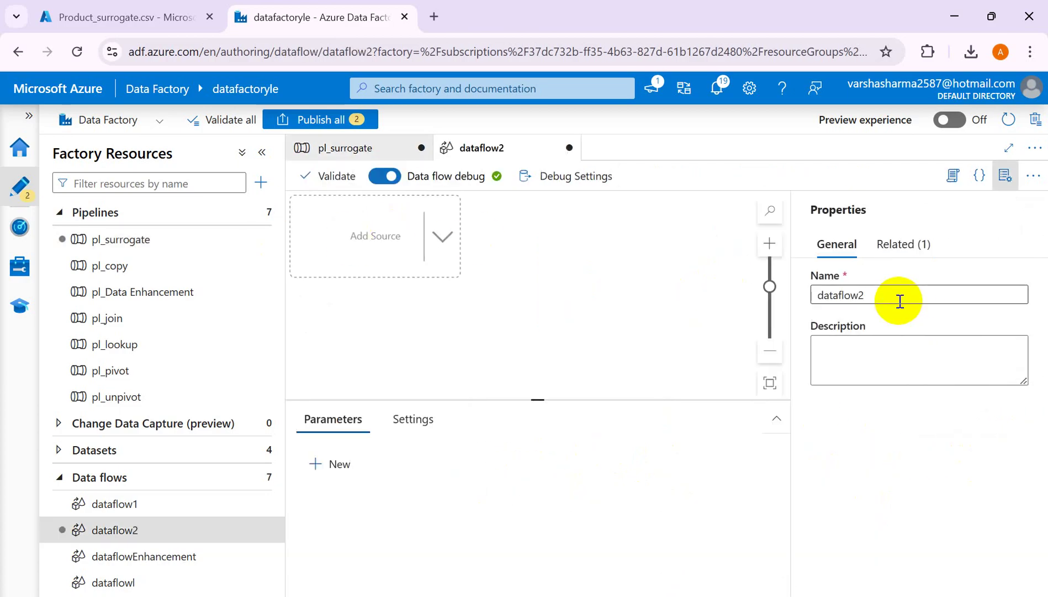
pyautogui.click(899, 301)
pyautogui.press('BackSpace')
pyautogui.press('BackSpace')
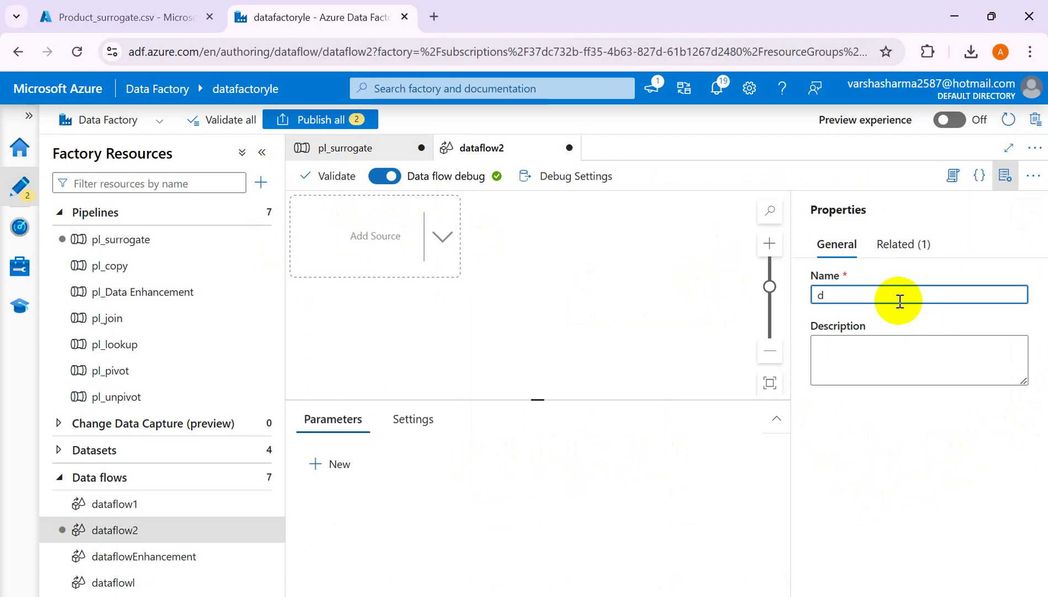
pyautogui.write('f_surrogate')
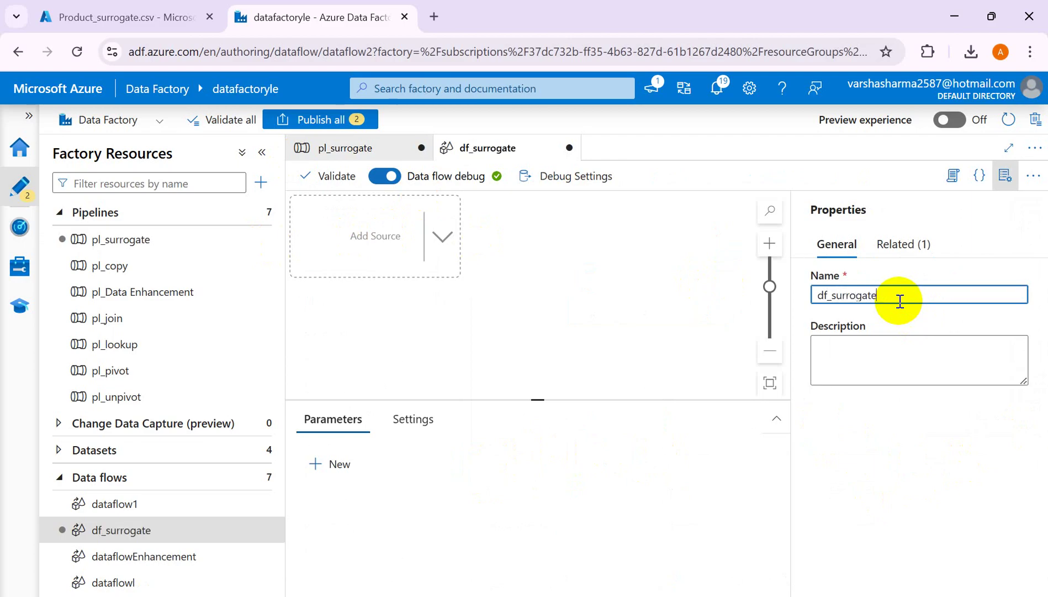
pyautogui.write('key')
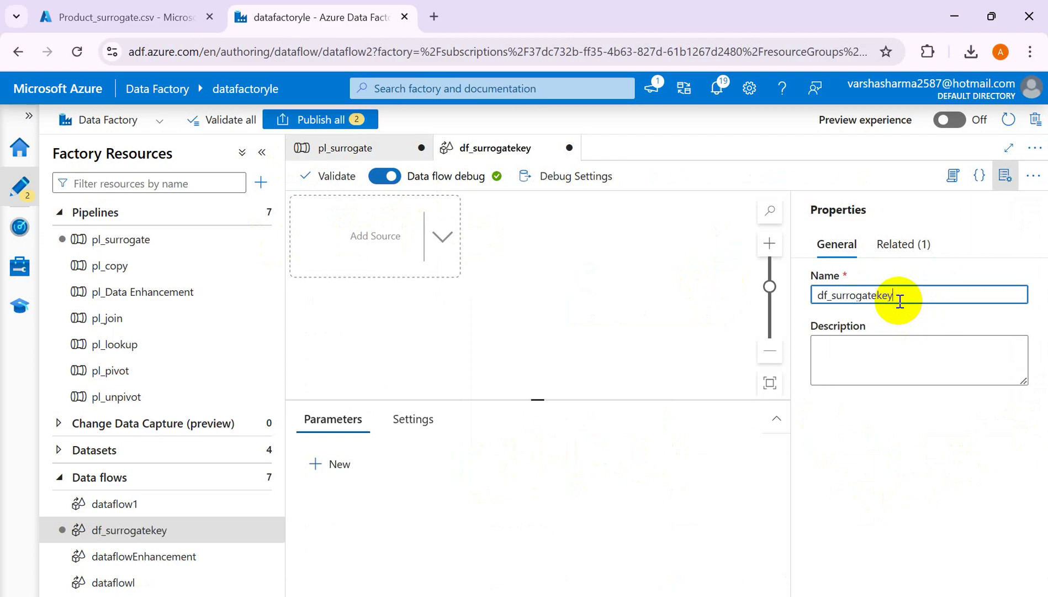
# Add a source to the data flow with source type Inline and inline dataset type DelimitedText
pyautogui.click(355, 247)
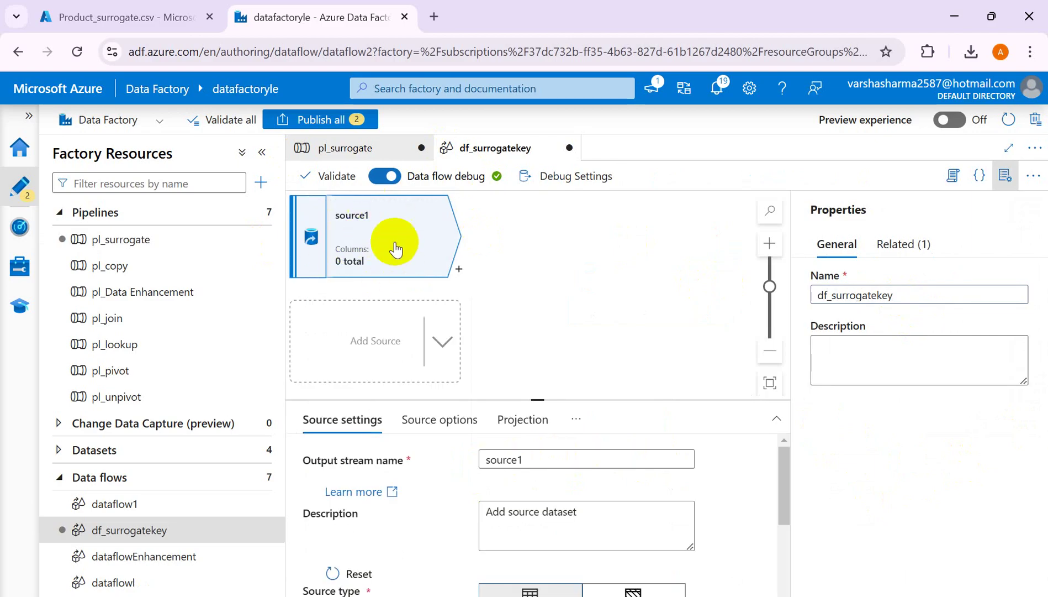
pyautogui.click(1005, 175)
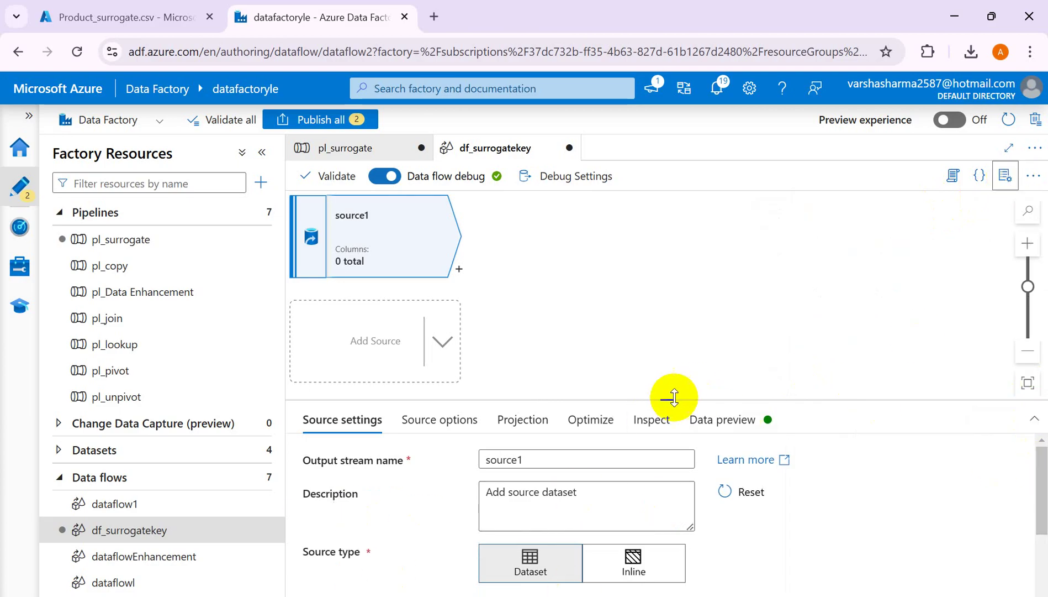
pyautogui.moveTo(671, 398); pyautogui.dragTo(679, 282)
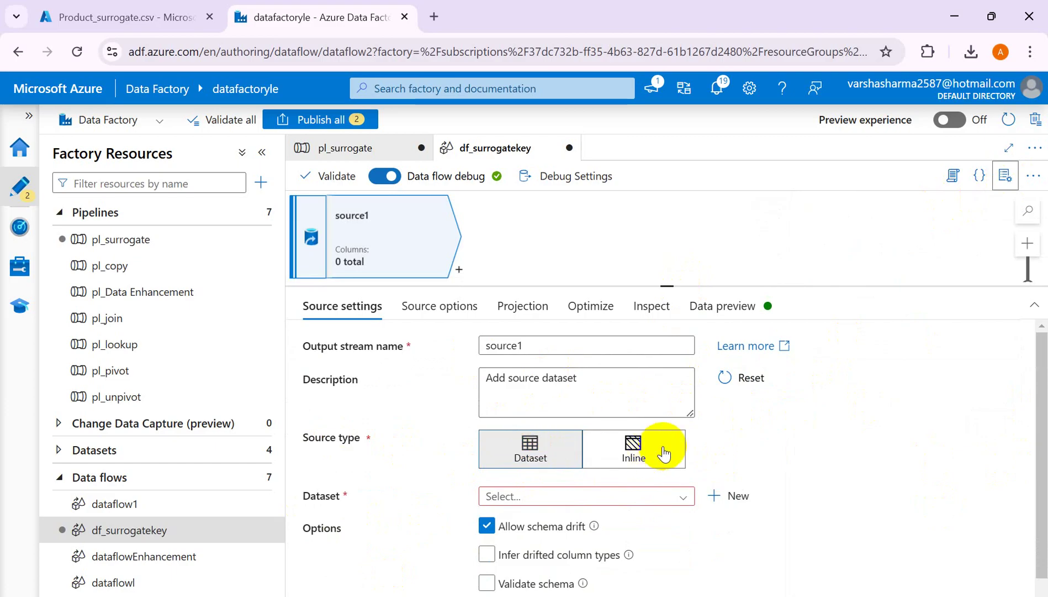
pyautogui.click(651, 458)
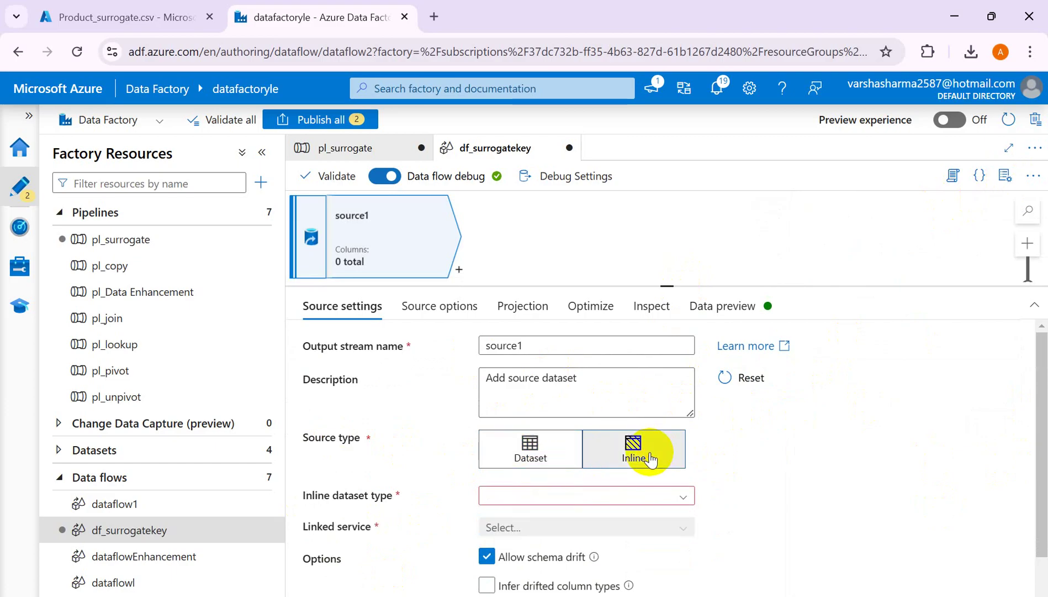
pyautogui.click(684, 499)
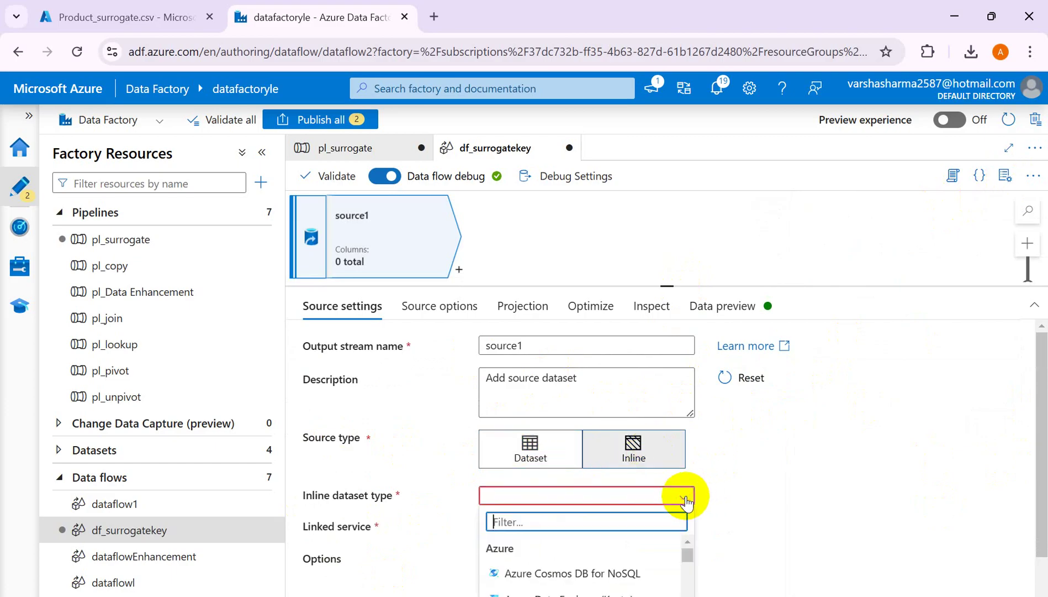
pyautogui.scroll(-1, 583, 569)
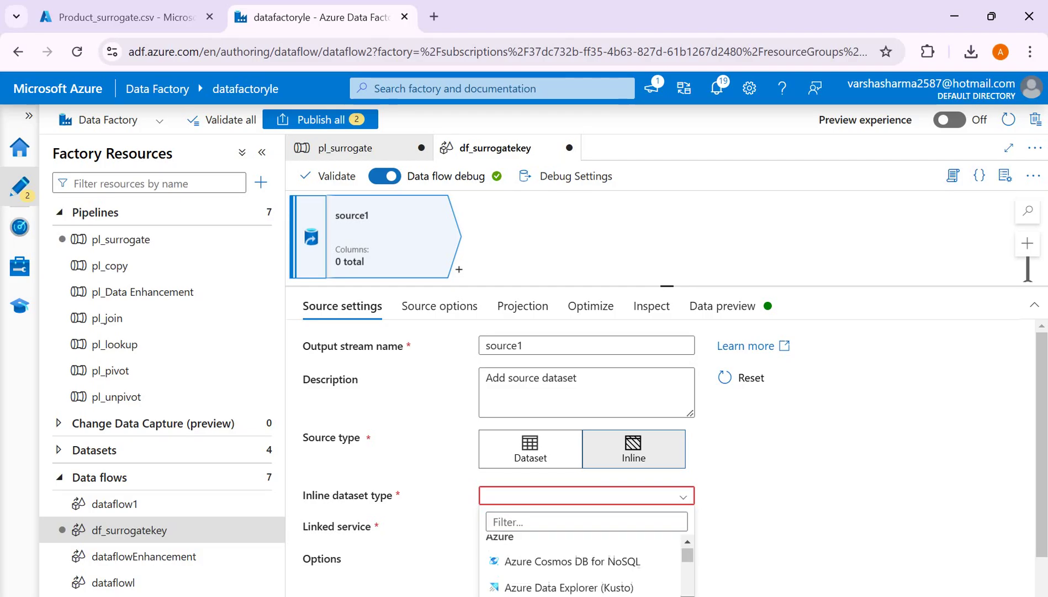
pyautogui.scroll(-5, 583, 569)
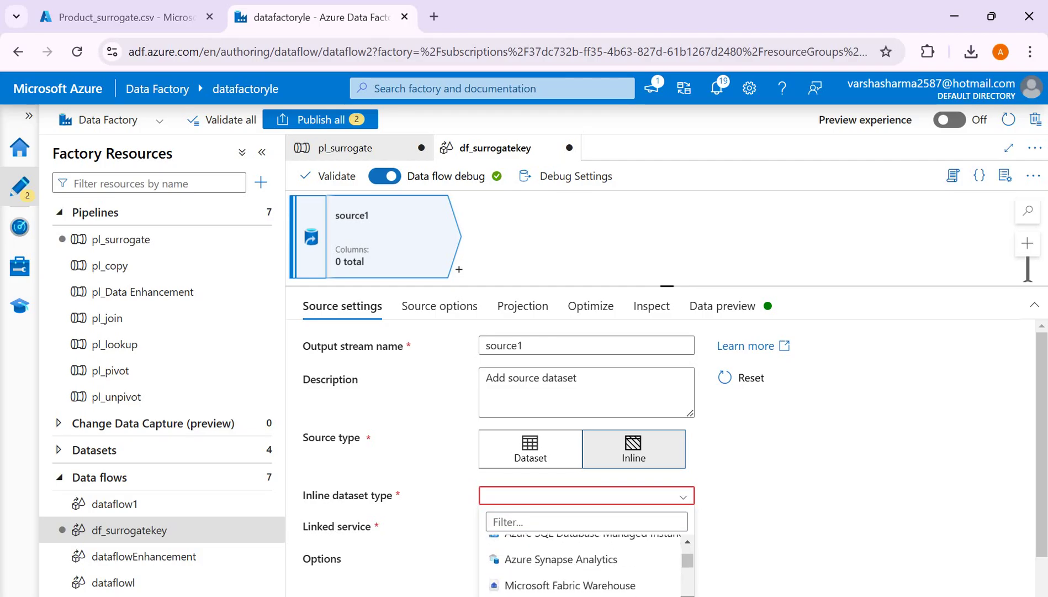
pyautogui.scroll(-5, 583, 569)
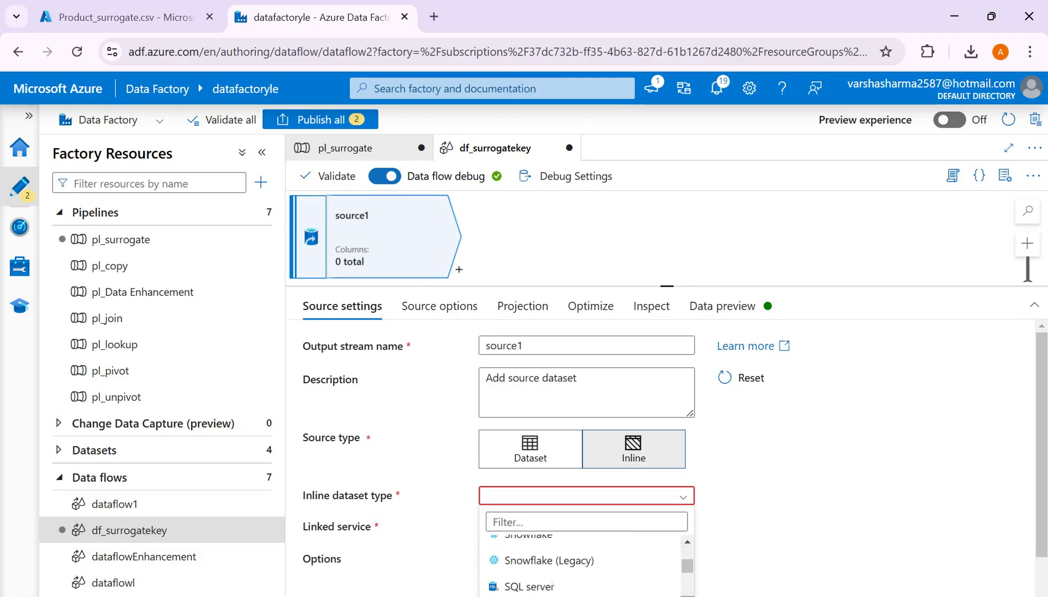
pyautogui.scroll(-3, 536, 566)
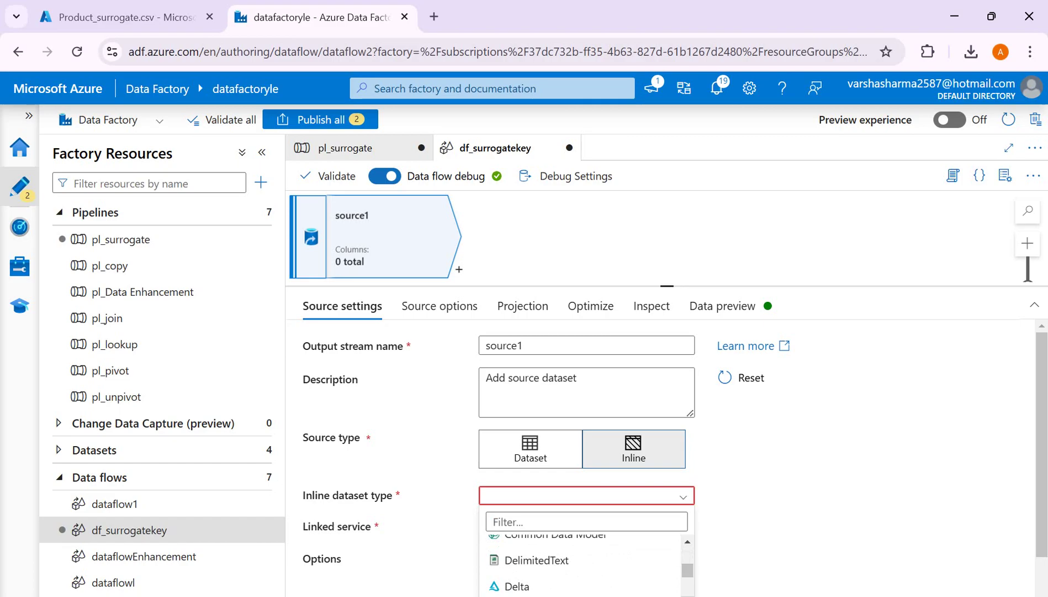
pyautogui.click(536, 562)
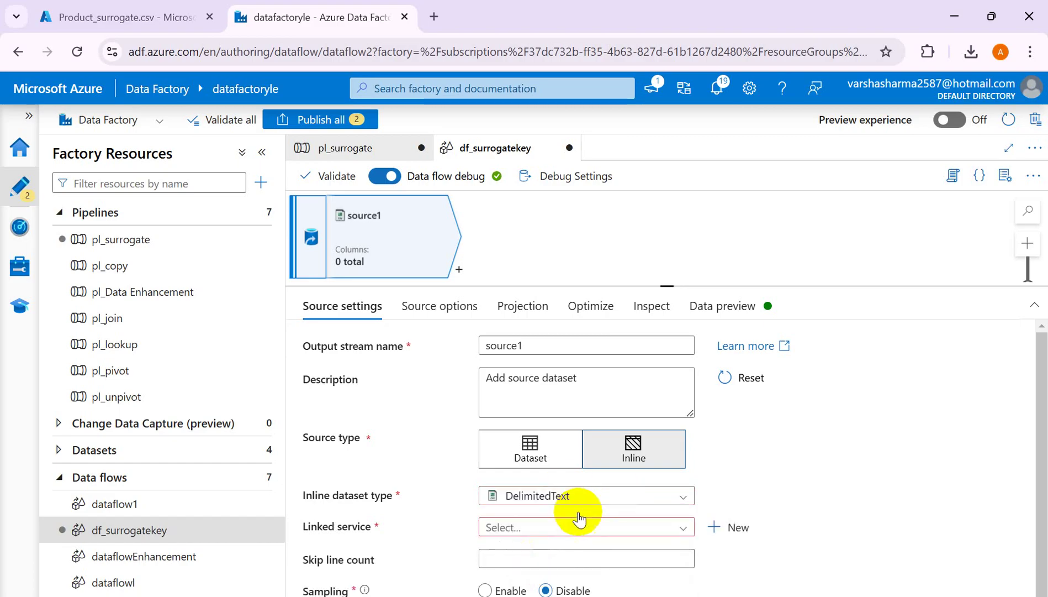
# Set the source's linked service to ls_adlsgen2 and check the Product_surrogate.csv contents in the Azure portal
pyautogui.click(124, 17)
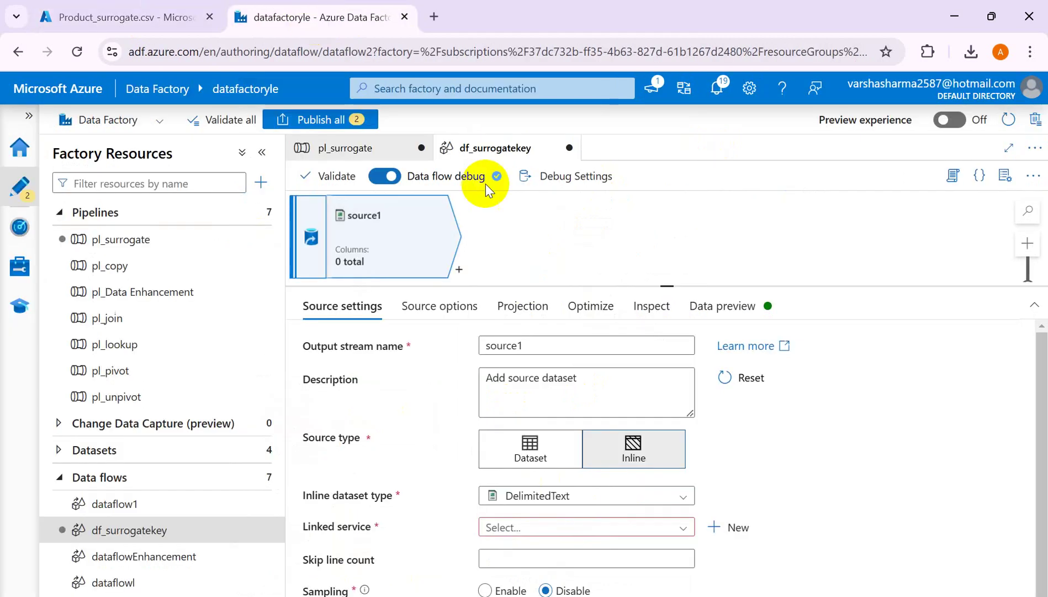
pyautogui.click(683, 529)
pyautogui.click(527, 580)
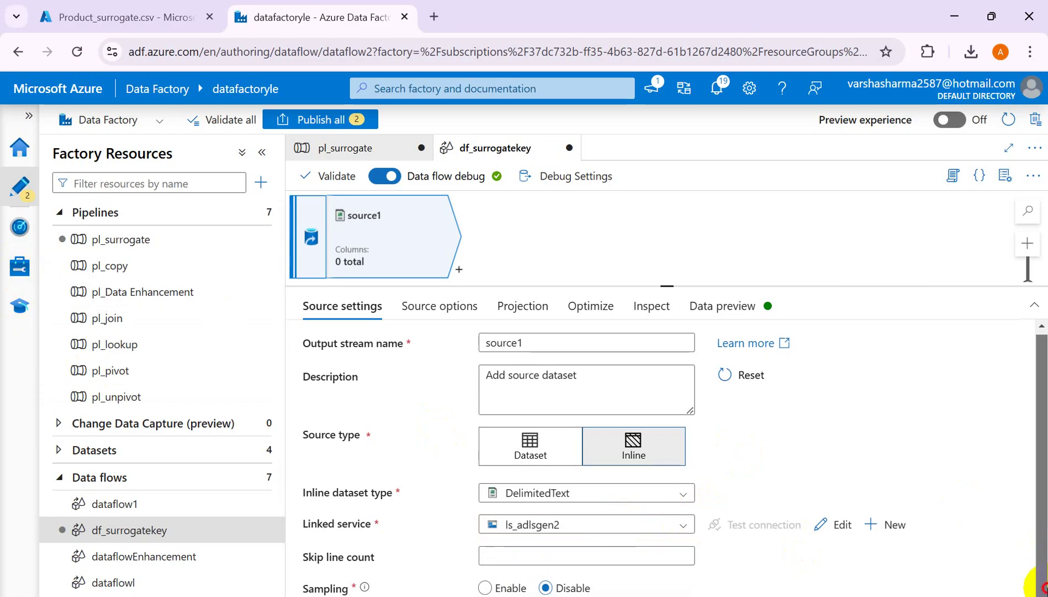
pyautogui.moveTo(1010, 592)
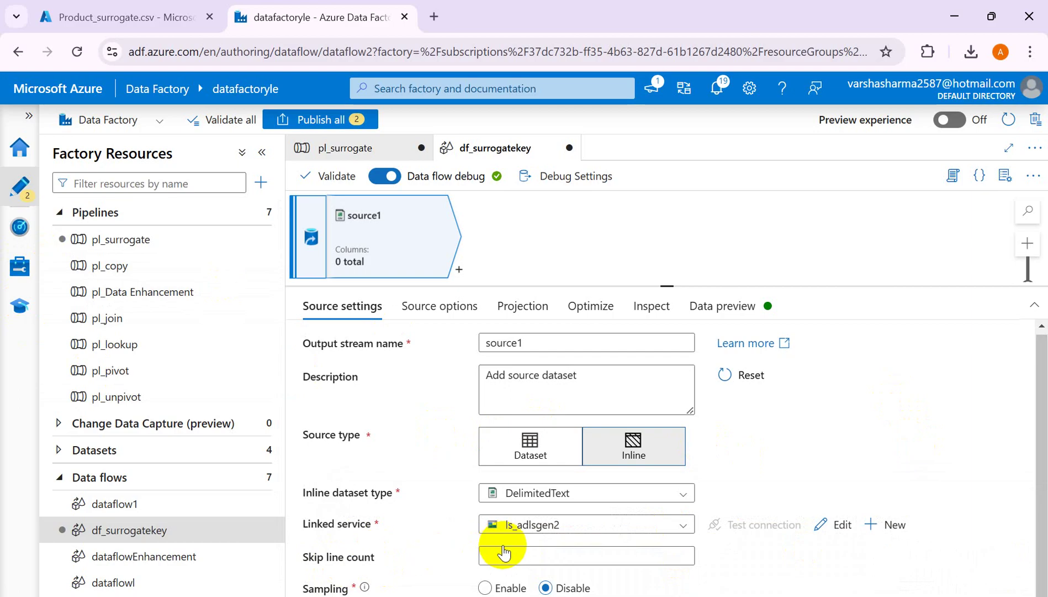
pyautogui.click(137, 21)
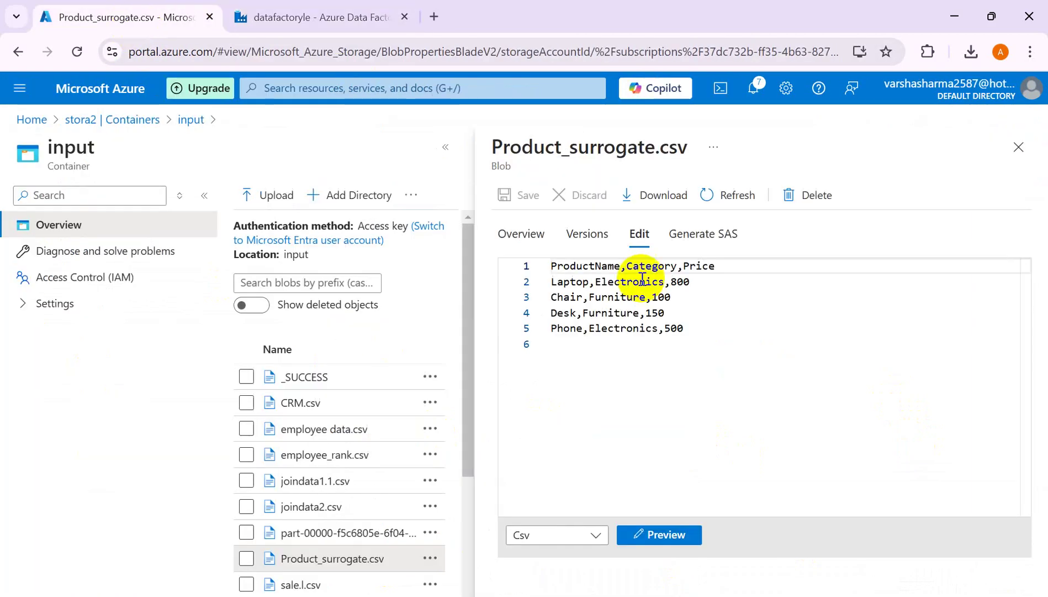
pyautogui.click(308, 21)
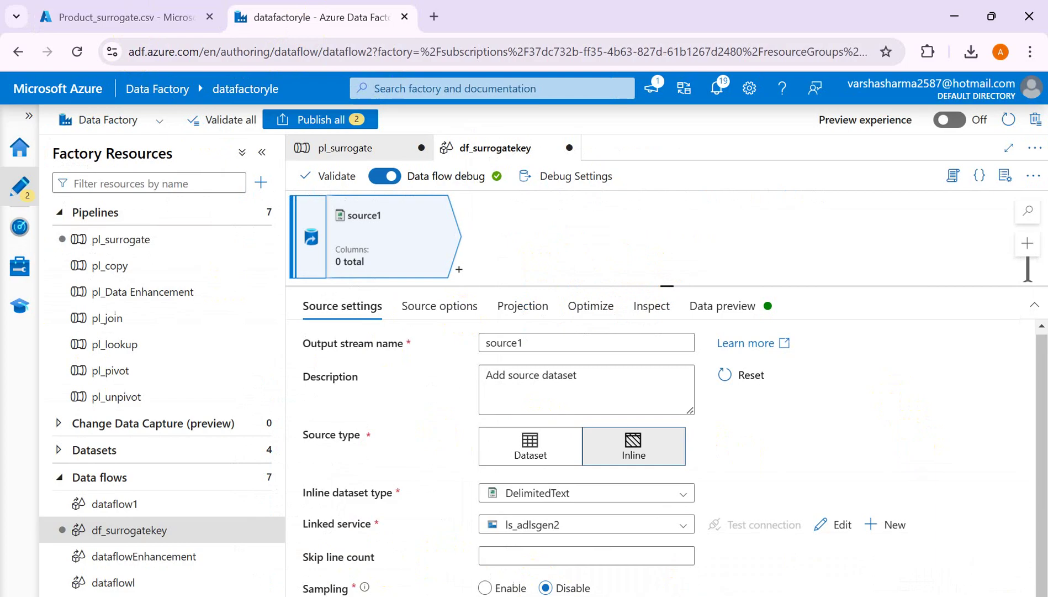
# Set the source's file path to Product_surrogate.csv in the input container
pyautogui.moveTo(364, 587)
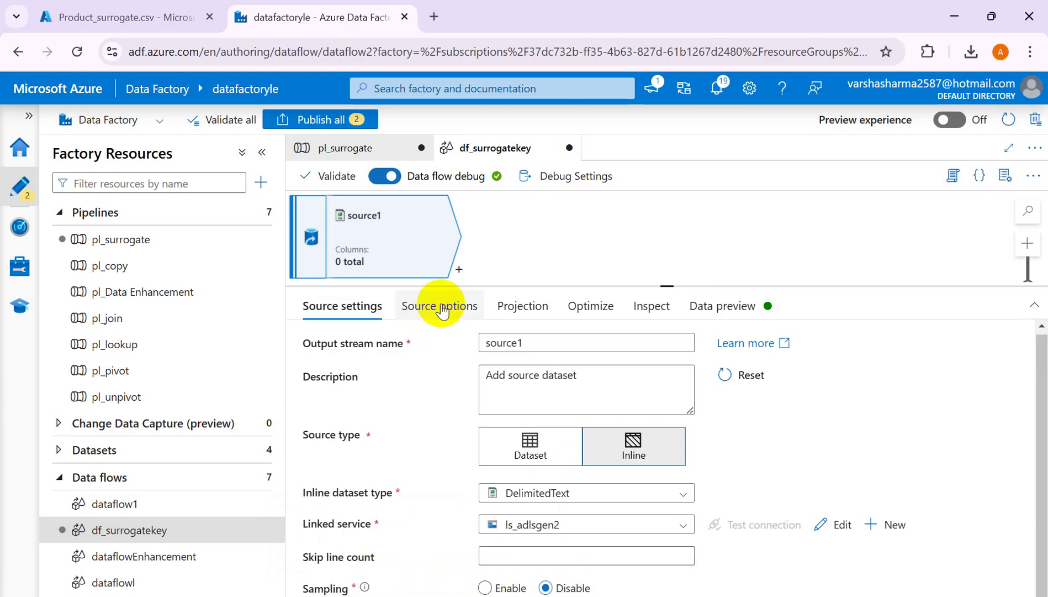
pyautogui.click(425, 324)
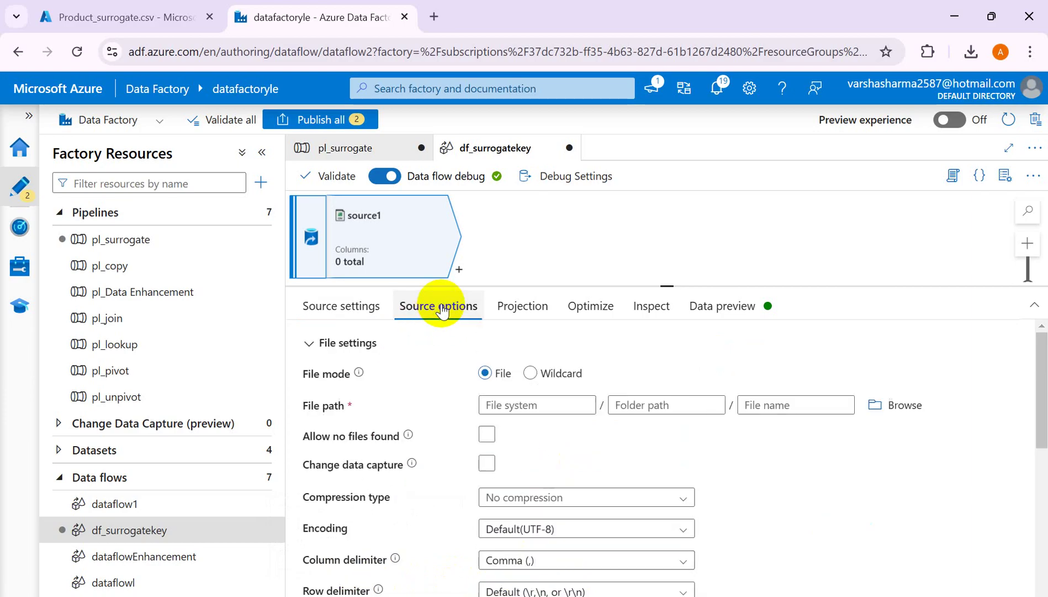
pyautogui.click(883, 416)
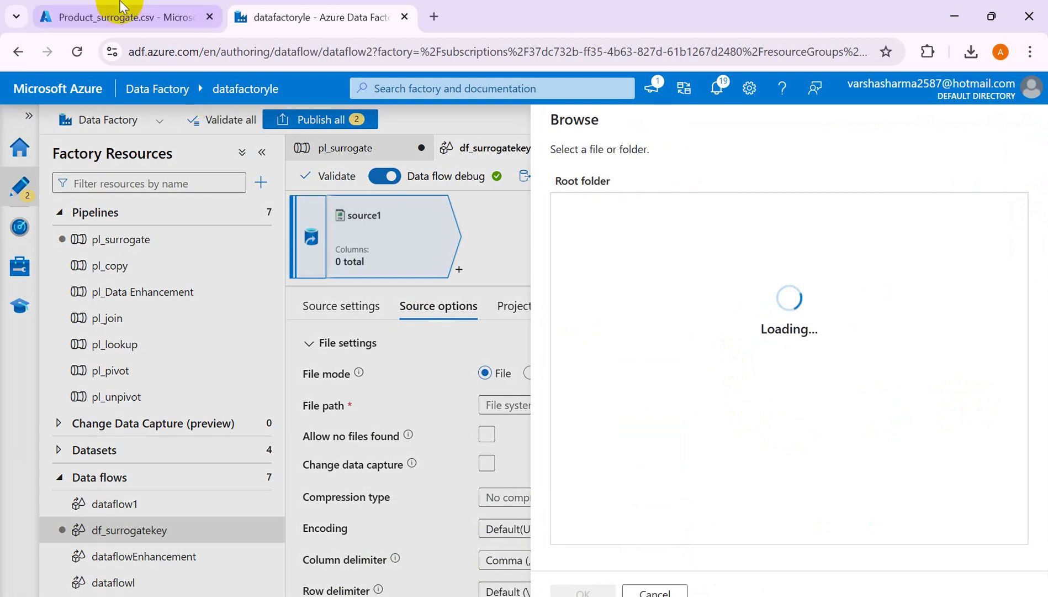
pyautogui.click(92, 17)
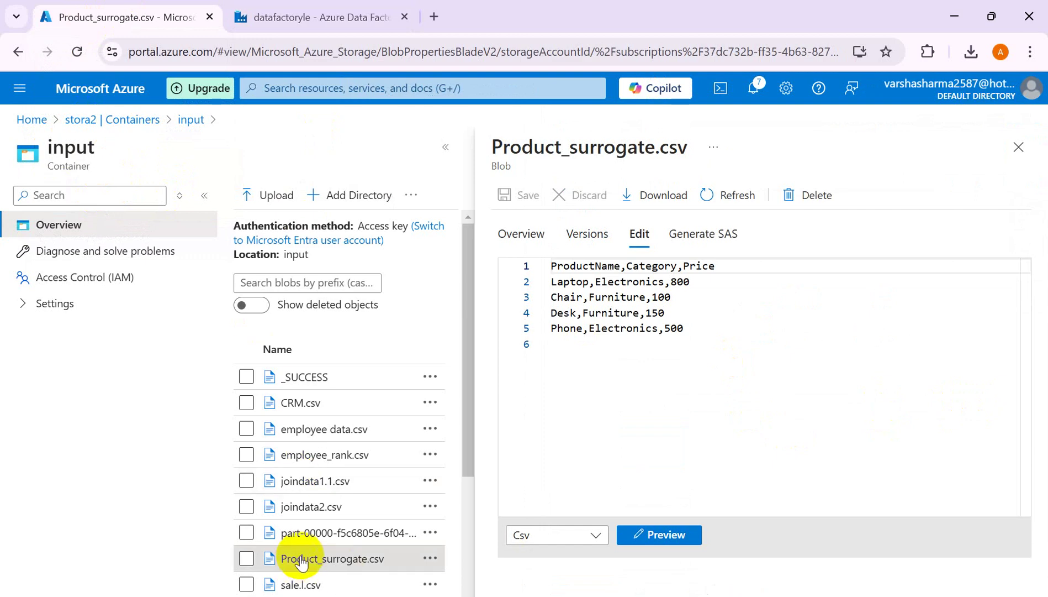
pyautogui.click(330, 19)
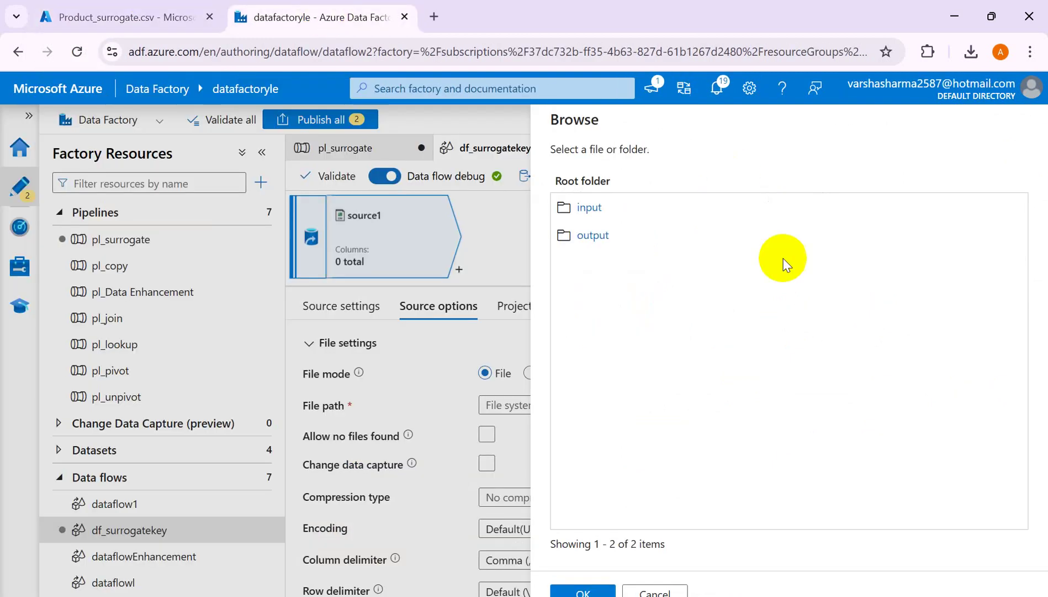
pyautogui.click(589, 209)
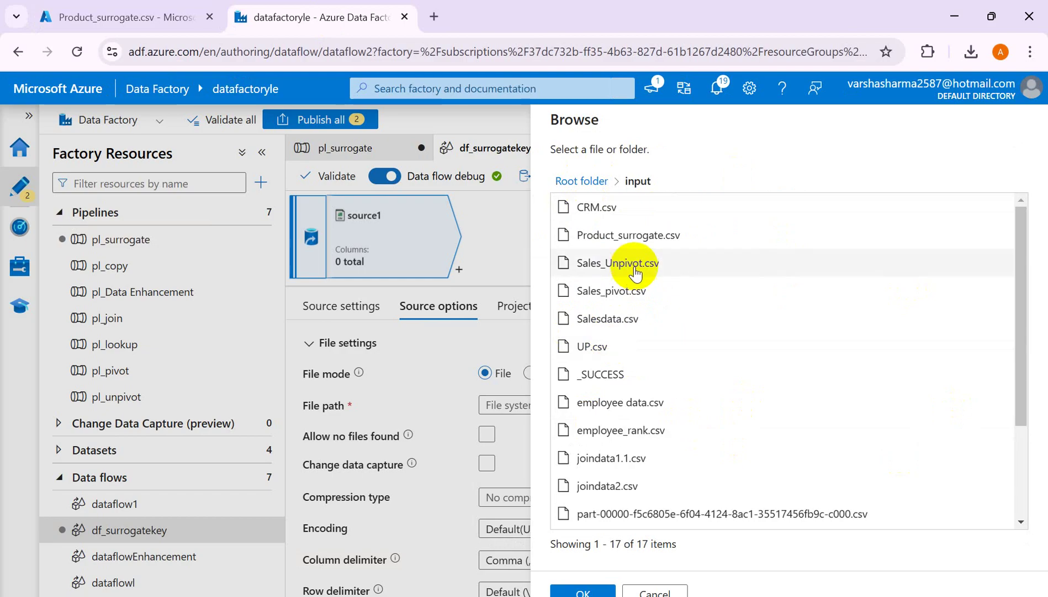
pyautogui.click(626, 238)
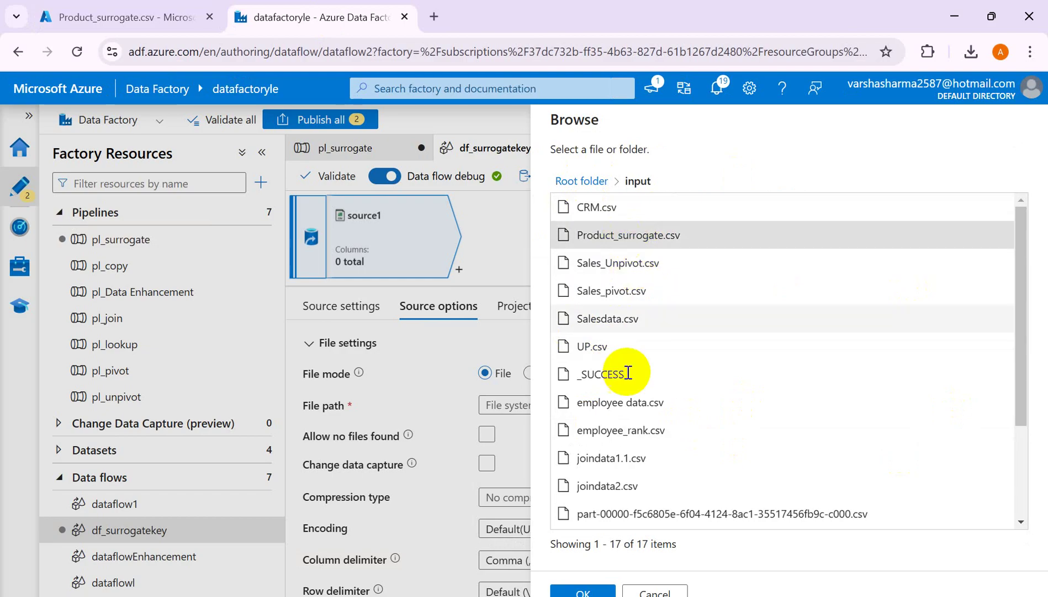
pyautogui.click(590, 588)
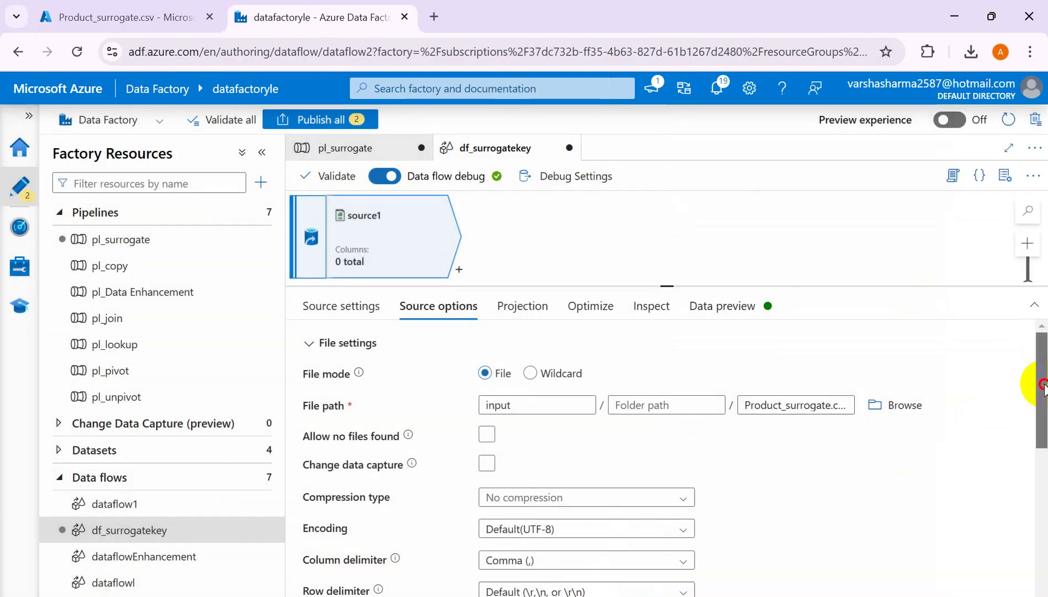
# Treat the source file's first row as header and import its schema, leaving the format fields empty
pyautogui.moveTo(1042, 374); pyautogui.dragTo(1045, 518)
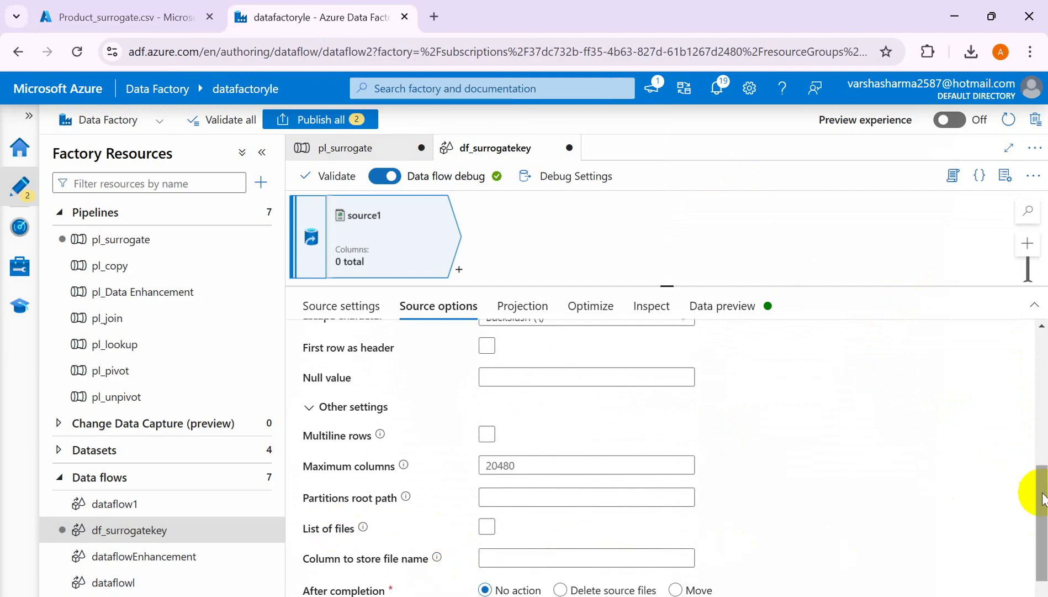
pyautogui.moveTo(1044, 497); pyautogui.dragTo(1031, 480)
pyautogui.click(487, 369)
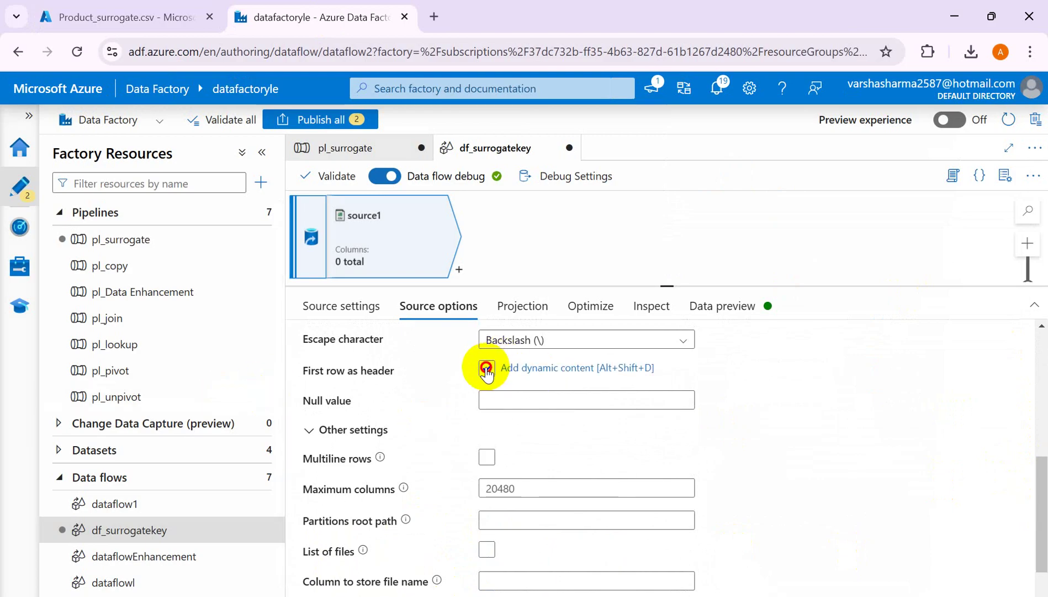
pyautogui.click(516, 311)
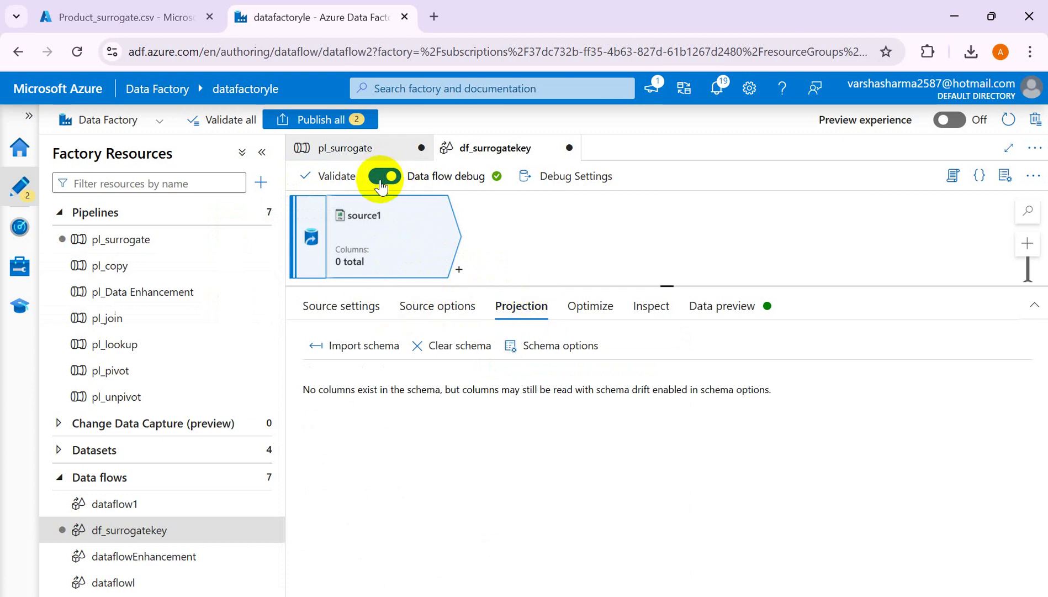
pyautogui.click(371, 349)
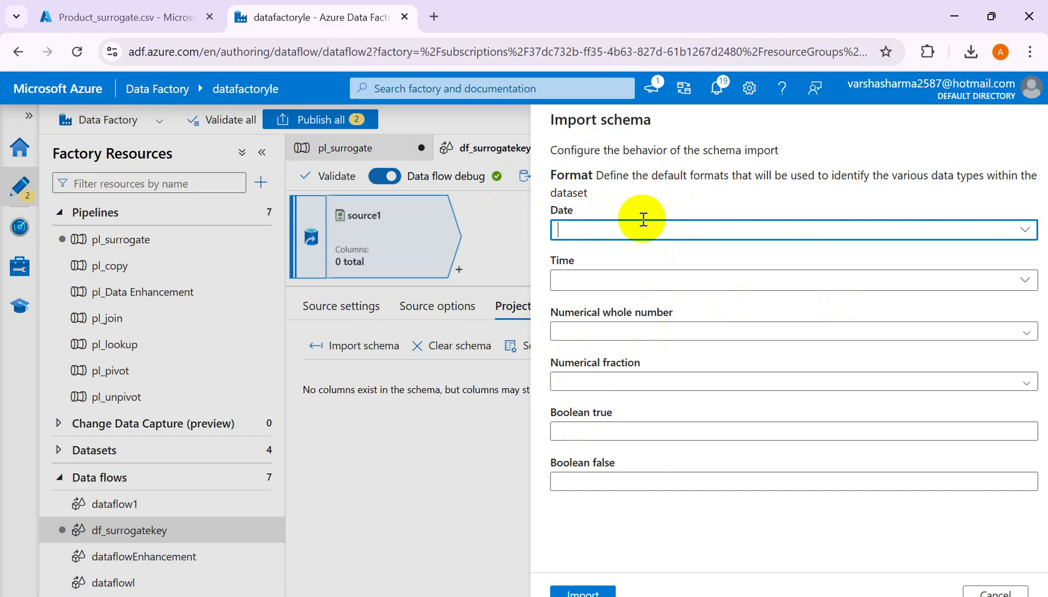
pyautogui.click(584, 592)
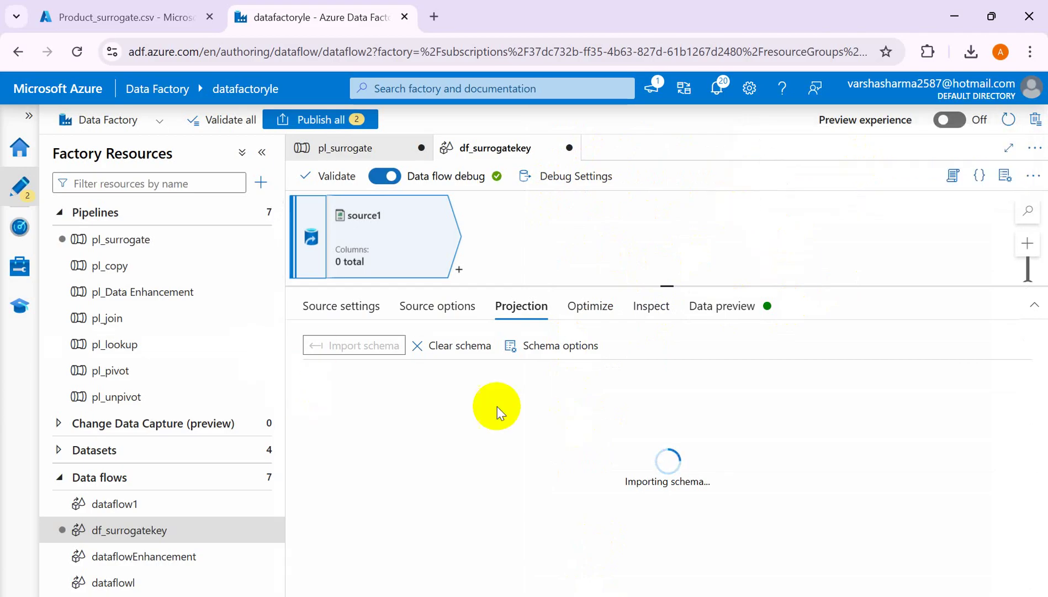
# Review source1's partition option and compare its column names and types in the inspection and projection views
pyautogui.click(591, 307)
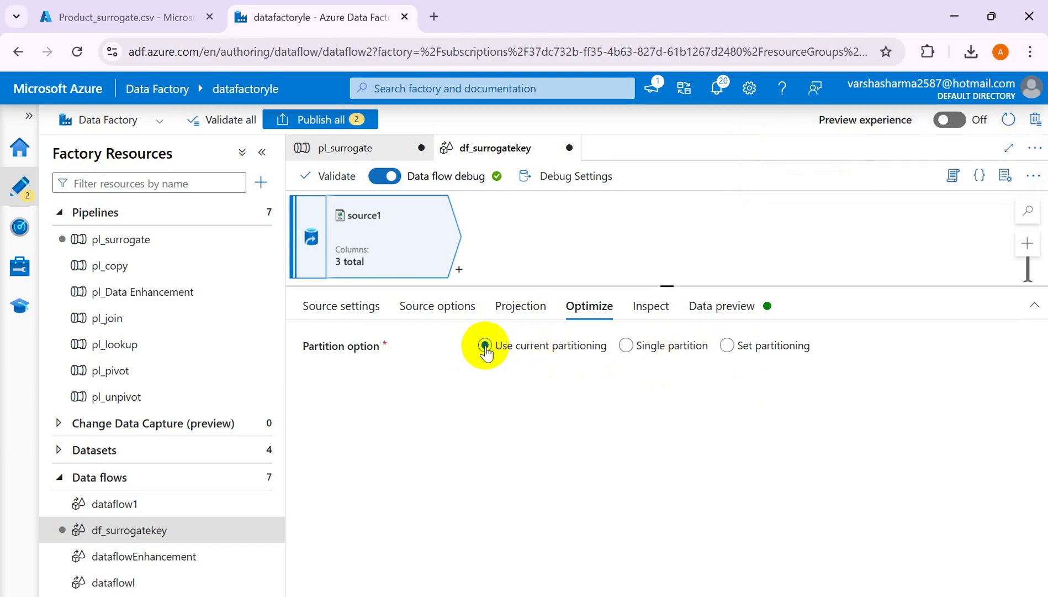
pyautogui.click(646, 348)
pyautogui.click(644, 311)
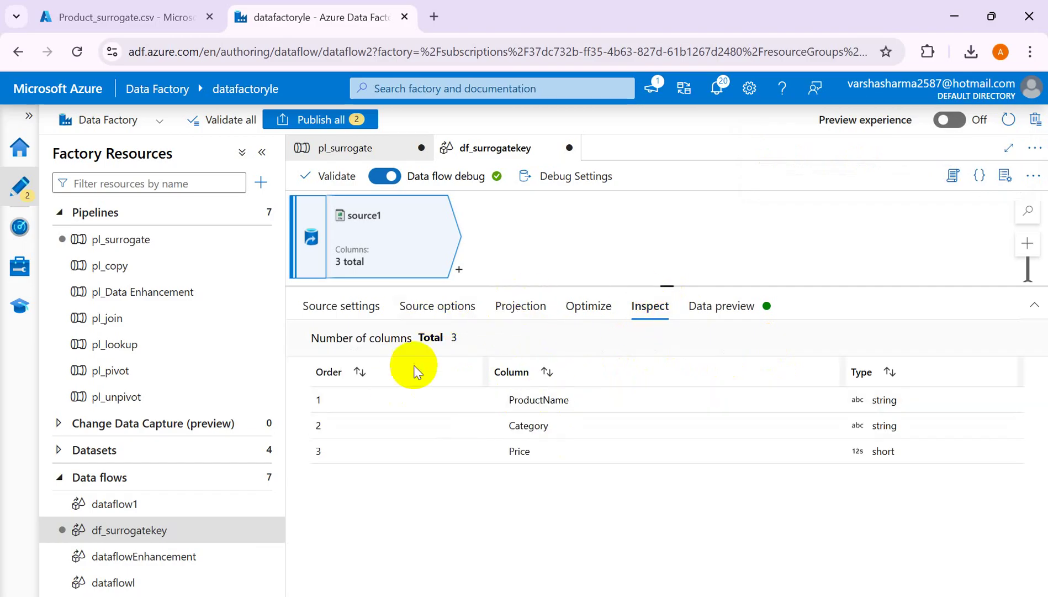
pyautogui.click(520, 308)
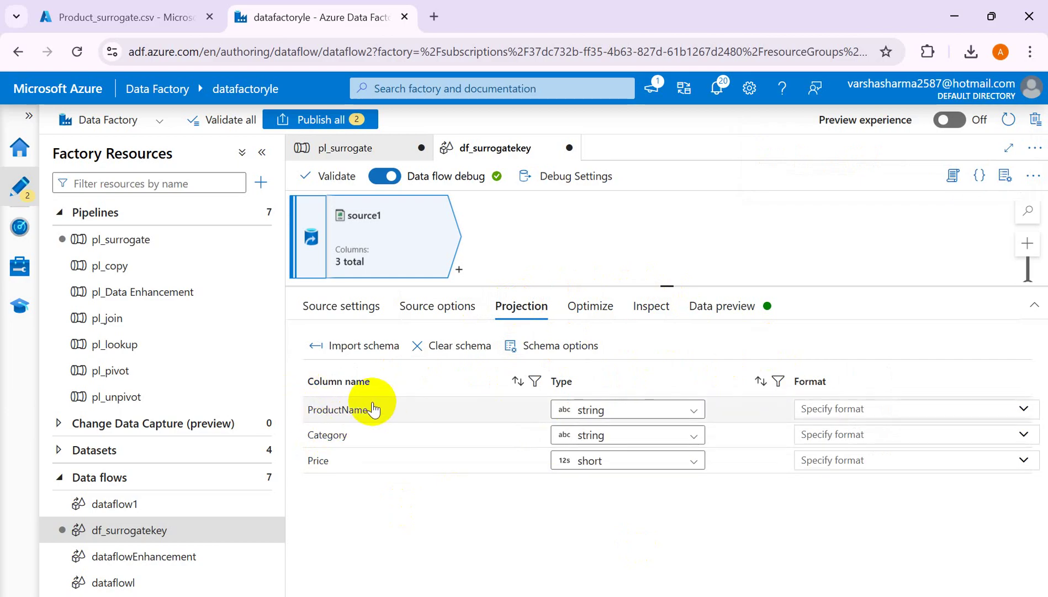
pyautogui.click(647, 307)
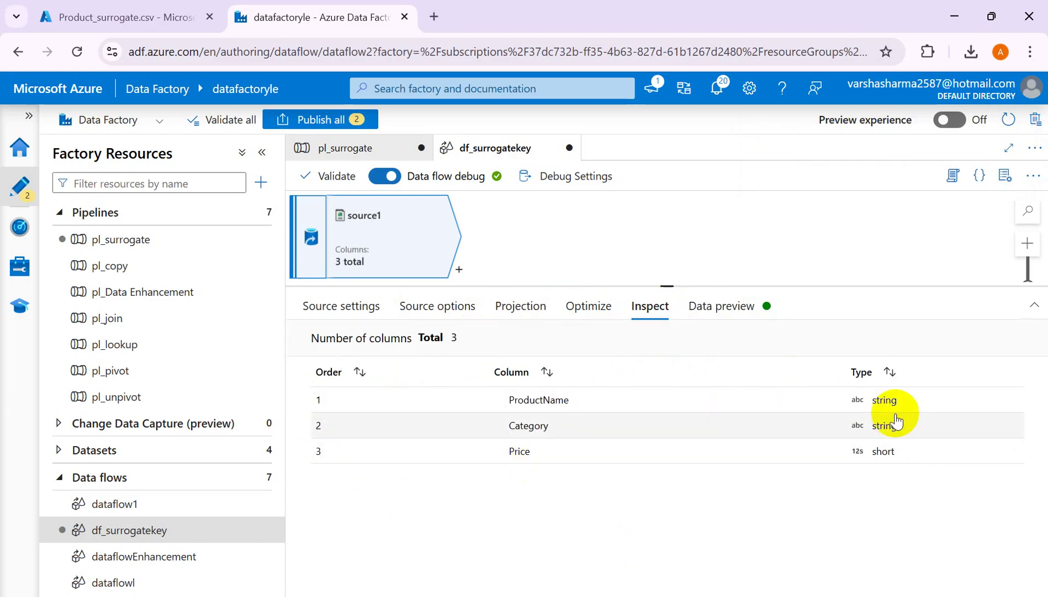
# Change the data type of the Price column to decimal in the source's projection
pyautogui.click(521, 307)
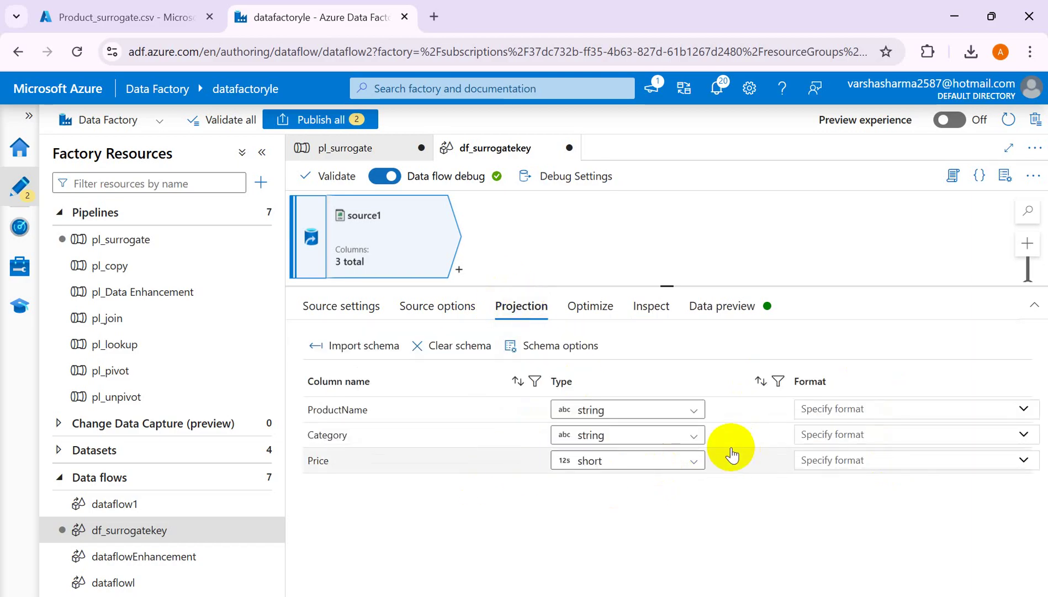
pyautogui.click(694, 462)
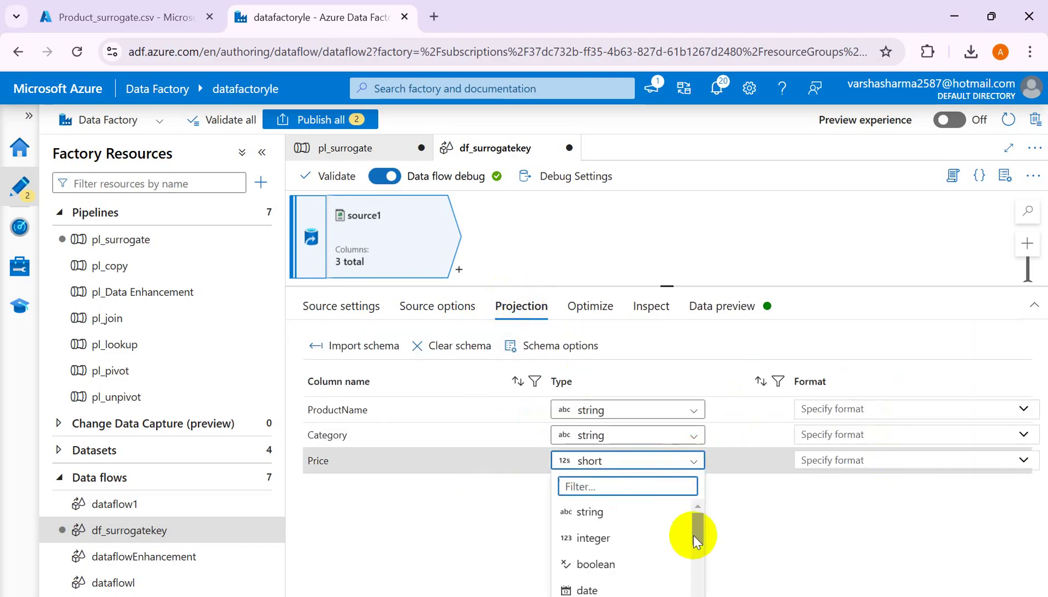
pyautogui.moveTo(698, 534); pyautogui.dragTo(700, 587)
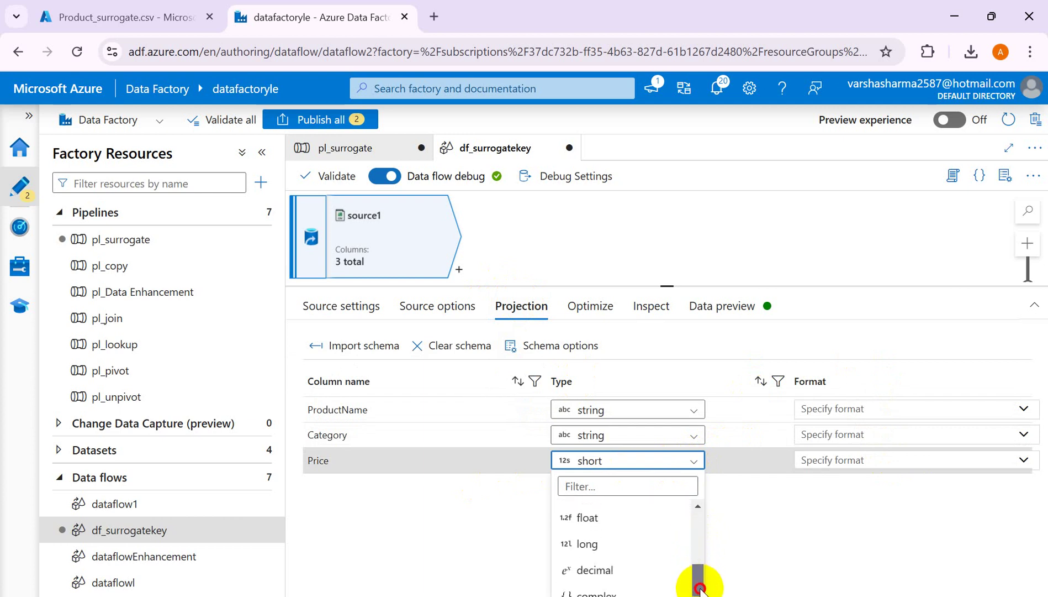
pyautogui.click(596, 569)
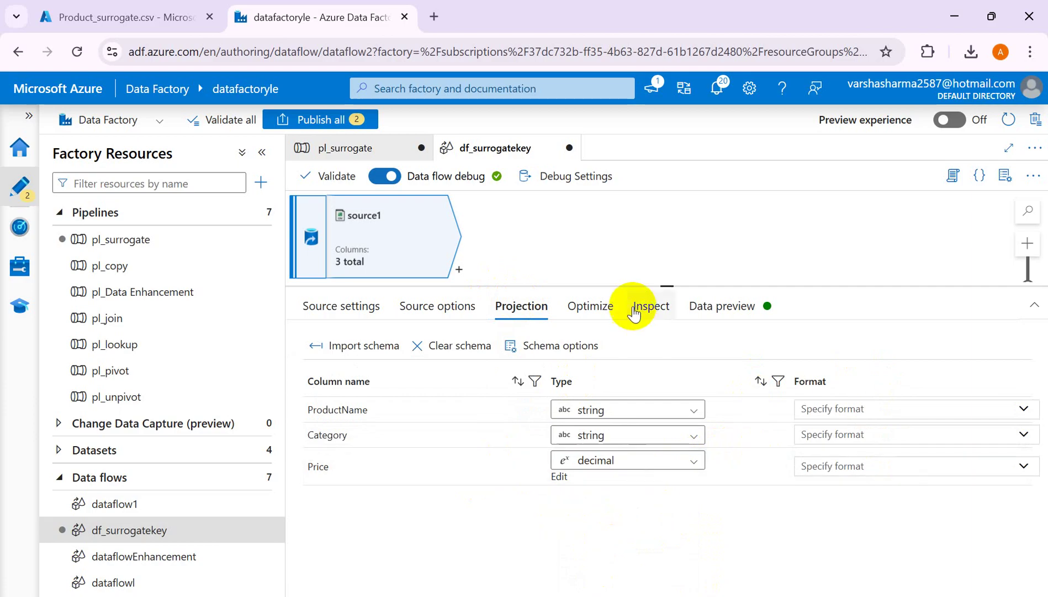
# Check source1's column types, load its data preview and compare it with Product_surrogate.csv in the Azure portal
pyautogui.click(590, 307)
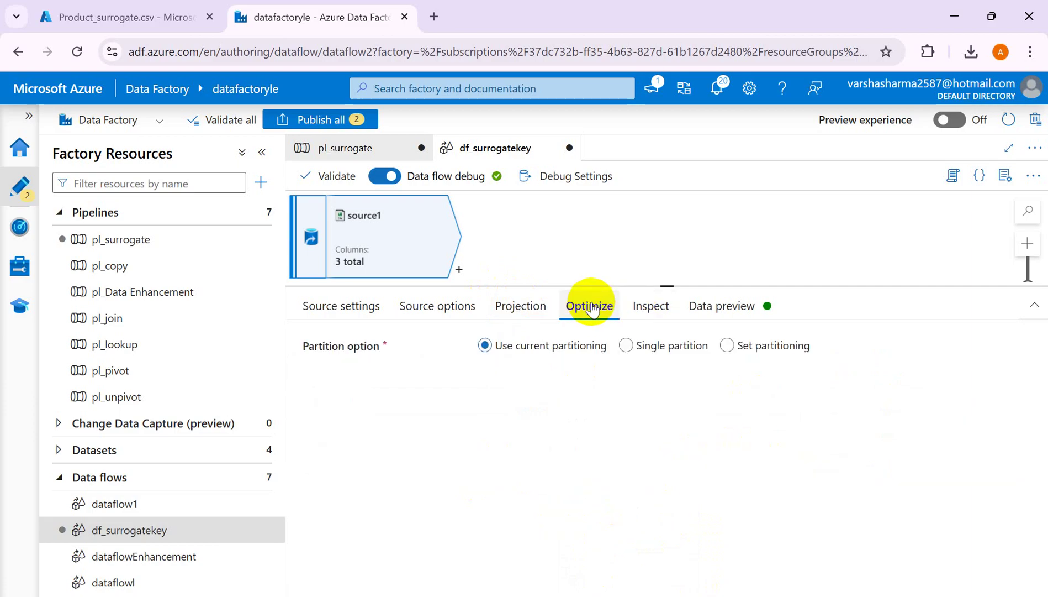
pyautogui.click(661, 311)
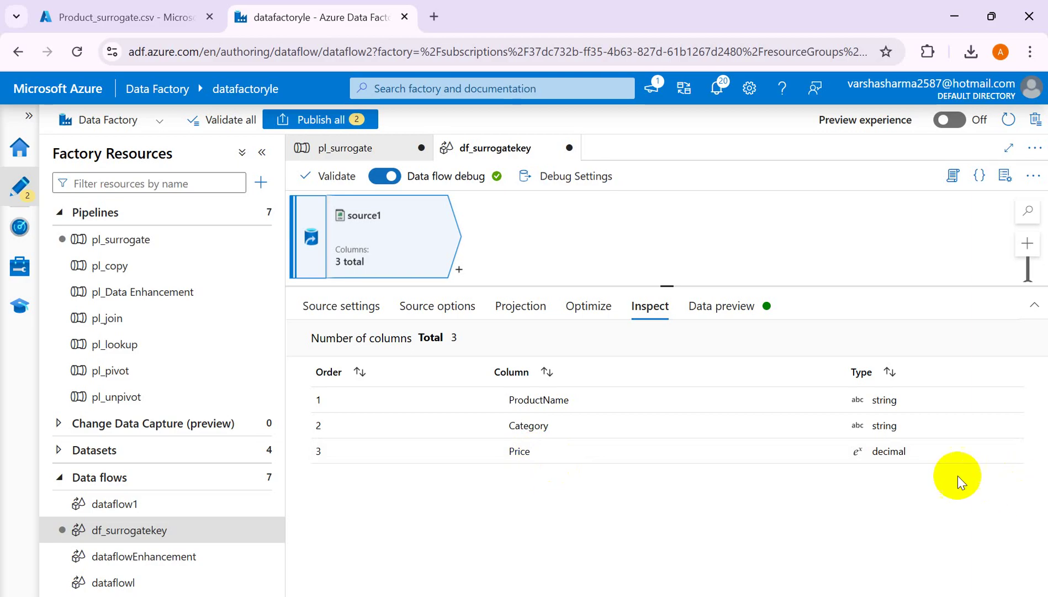
pyautogui.click(701, 318)
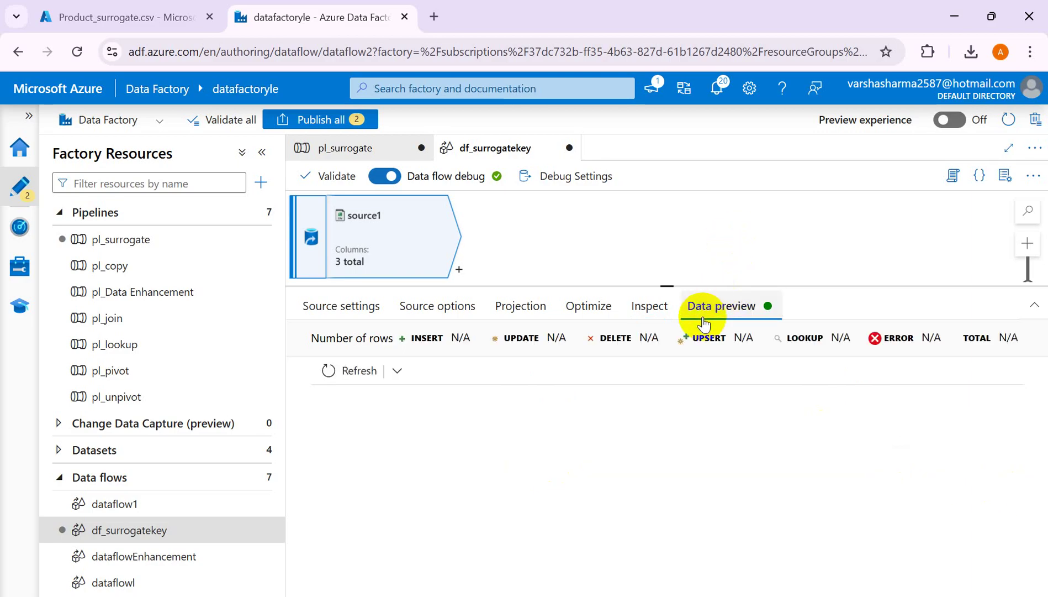
pyautogui.click(357, 370)
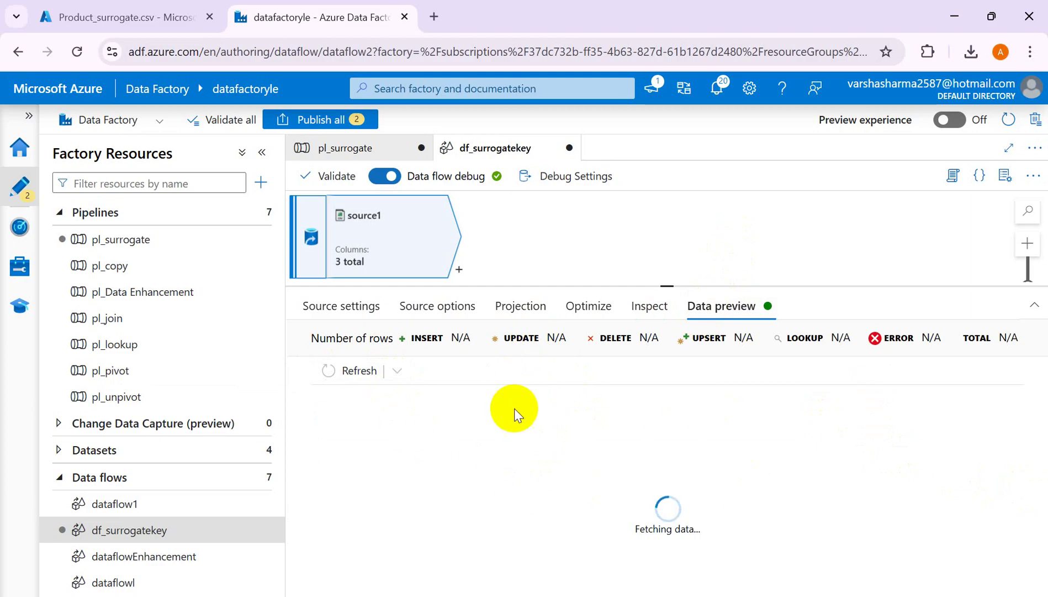
pyautogui.click(115, 22)
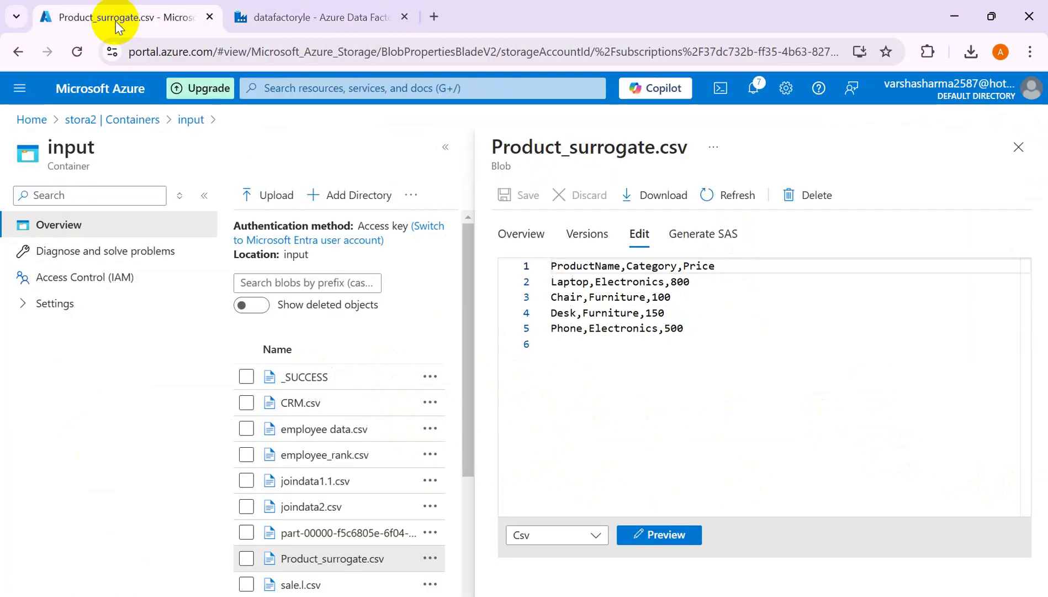
pyautogui.click(299, 19)
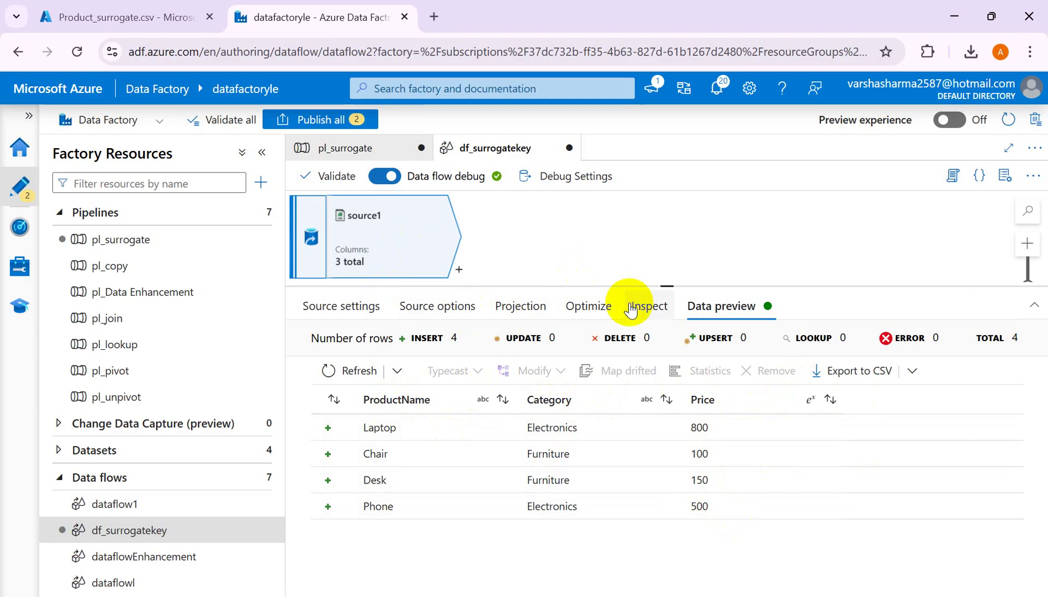
# Enlarge the data flow canvas and add a Surrogate Key transformation after source1
pyautogui.moveTo(668, 285); pyautogui.dragTo(666, 334)
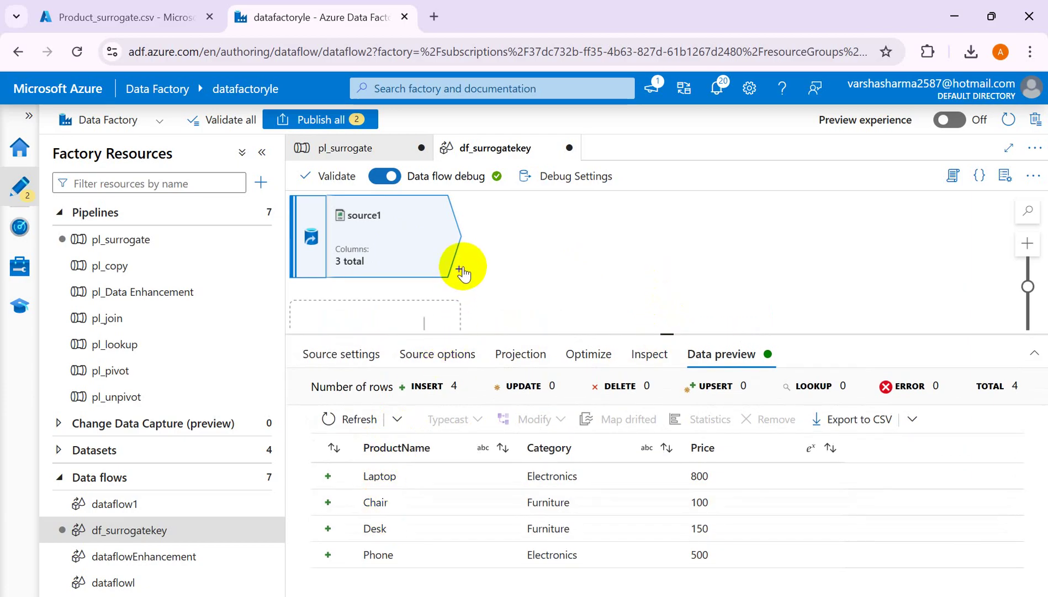
pyautogui.click(459, 270)
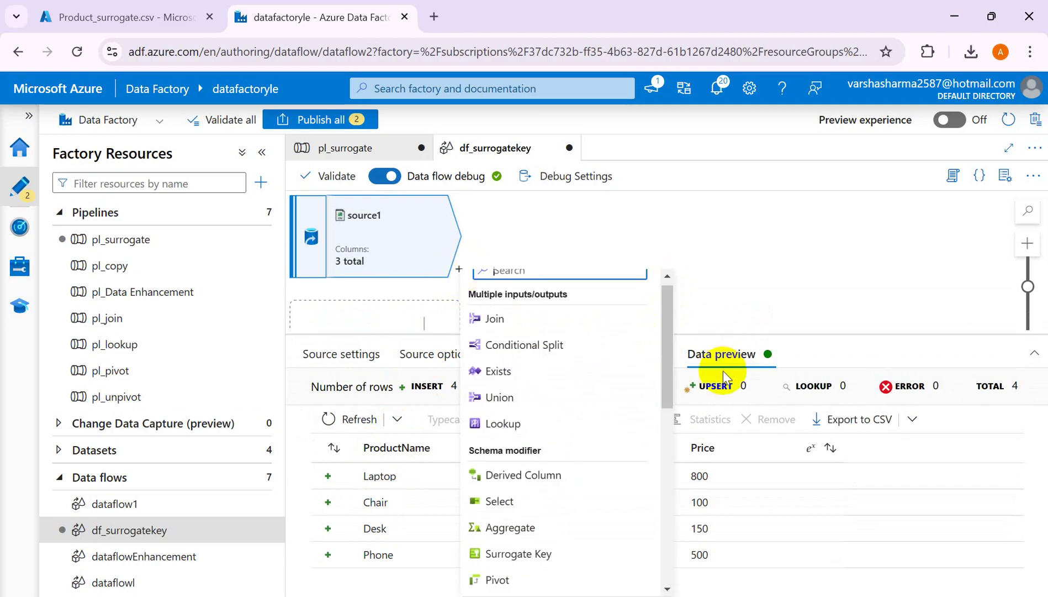
pyautogui.moveTo(661, 391); pyautogui.dragTo(665, 435)
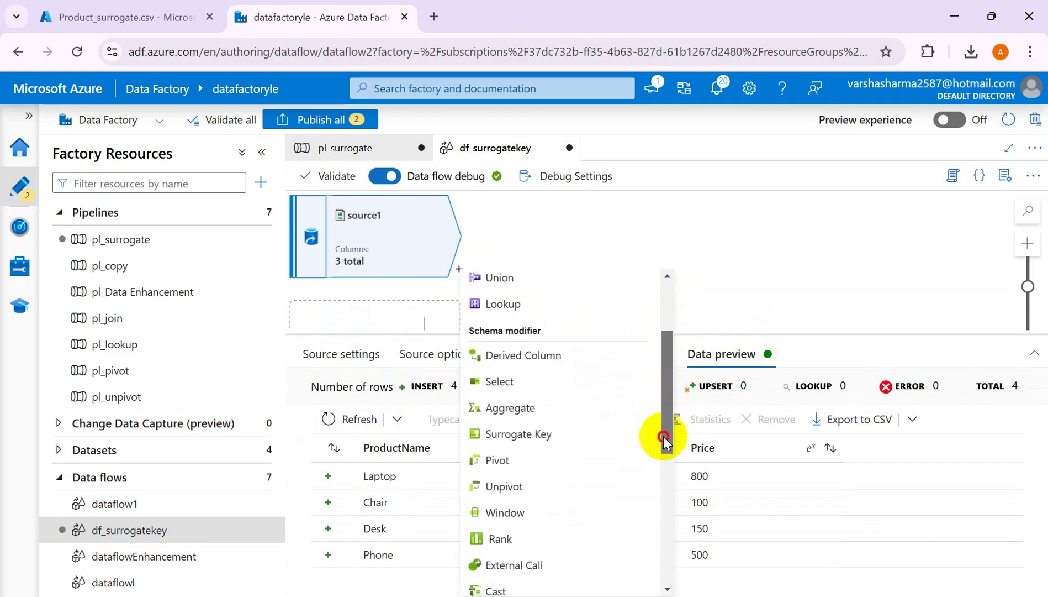
pyautogui.click(544, 439)
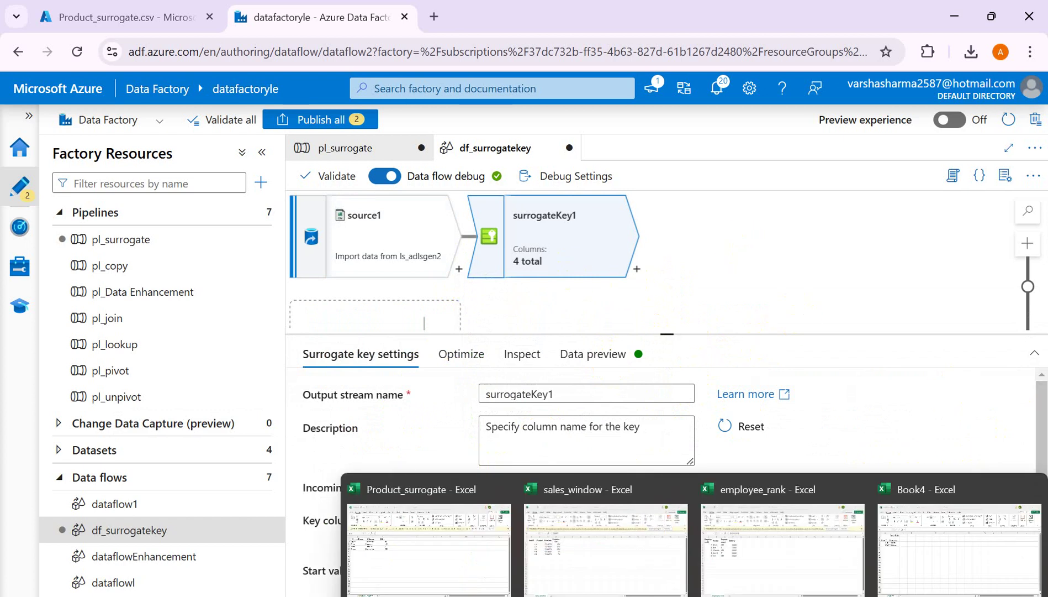
# Switch to Product_surrogate in Excel, insert a column before ProductName, and give it the header Product Key with the width fitted
pyautogui.click(399, 564)
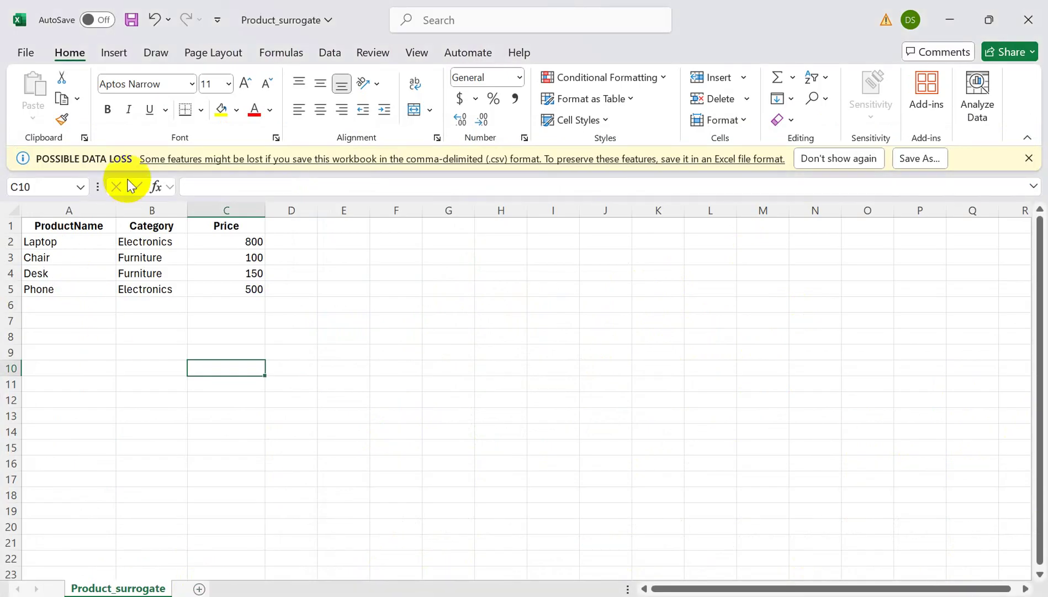
pyautogui.click(68, 210)
pyautogui.rightClick(69, 218)
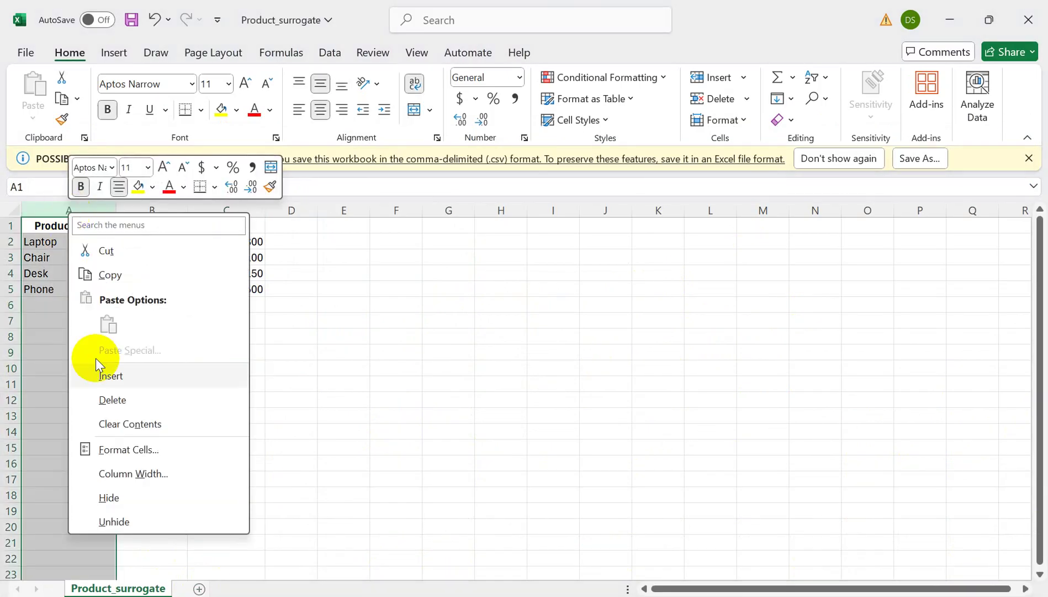
pyautogui.click(113, 374)
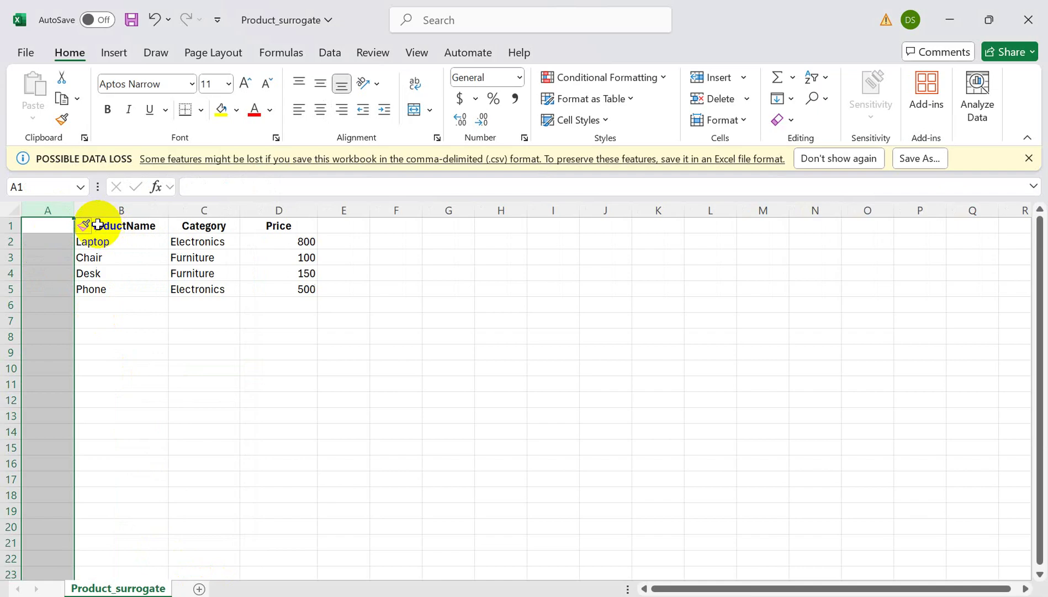
pyautogui.click(58, 227)
pyautogui.write('Product Key')
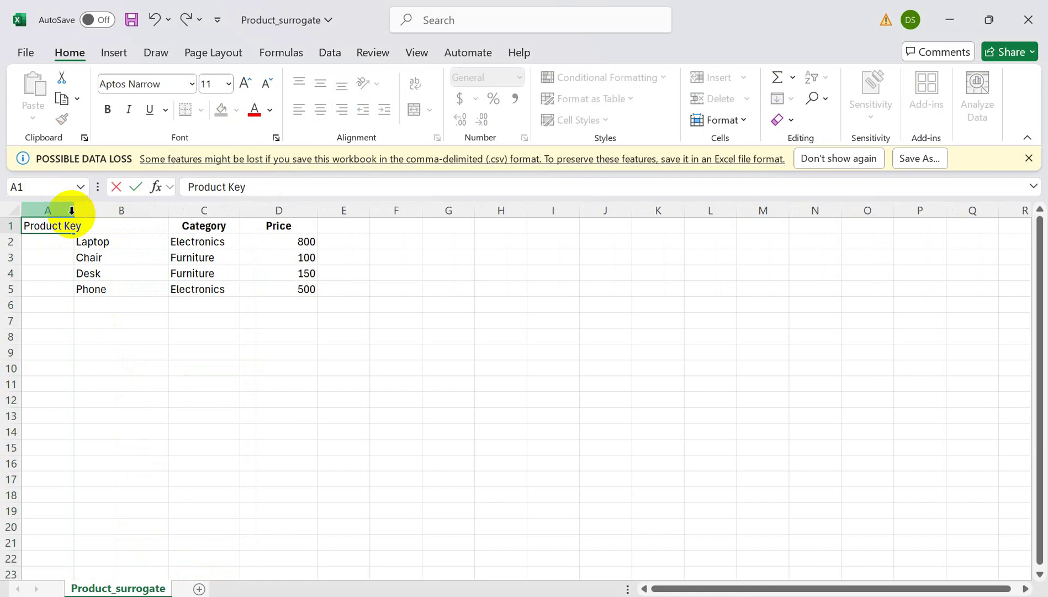
pyautogui.click(71, 210)
pyautogui.doubleClick(74, 210)
# Number the four products 1 to 4 in the Product Key column as a filled series
pyautogui.click(50, 238)
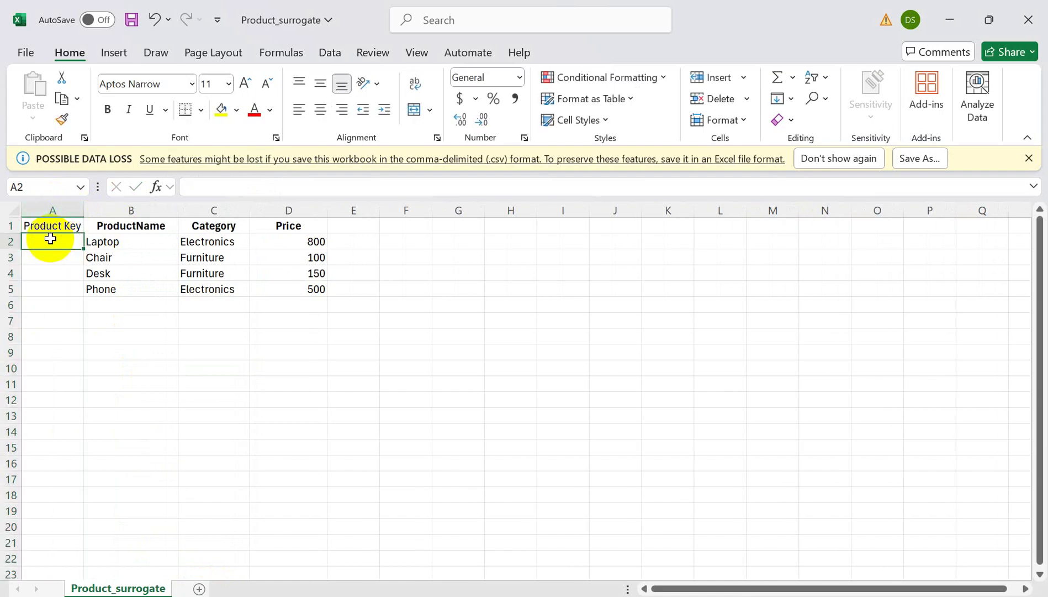
pyautogui.write('1')
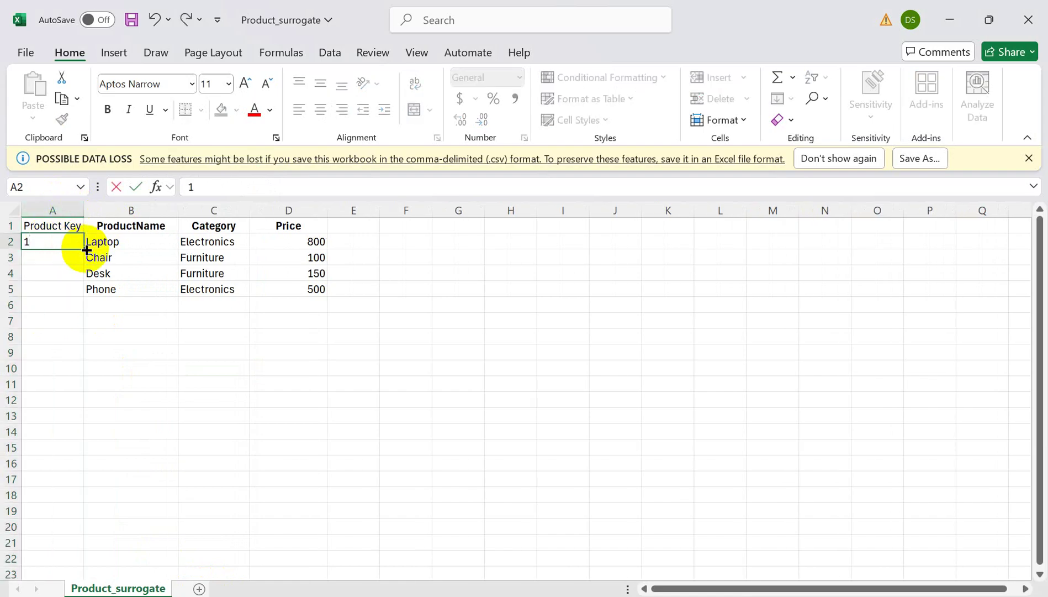
pyautogui.moveTo(86, 250); pyautogui.dragTo(87, 293)
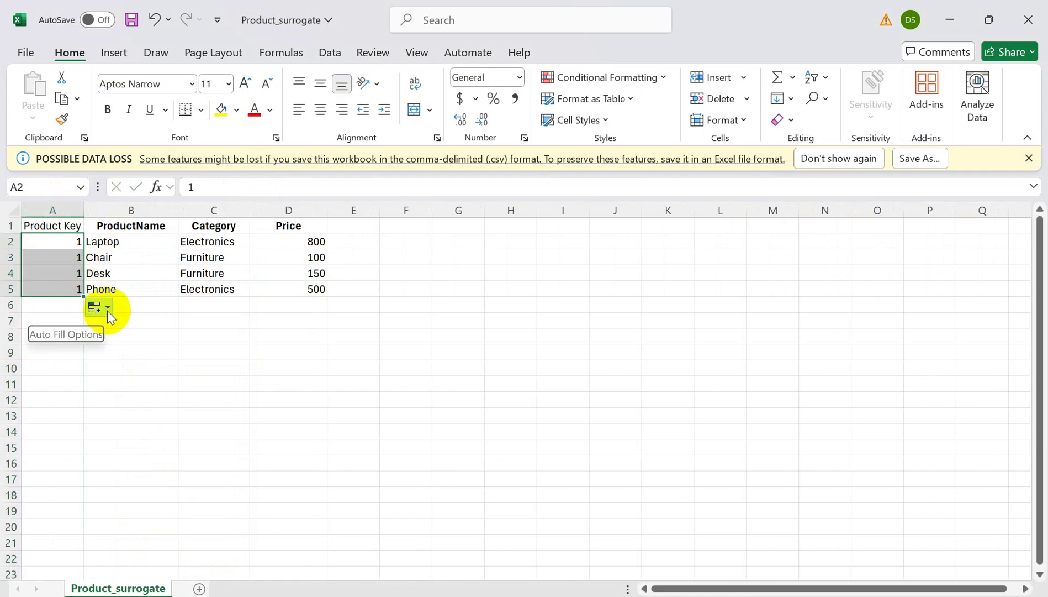
pyautogui.click(108, 311)
pyautogui.click(72, 348)
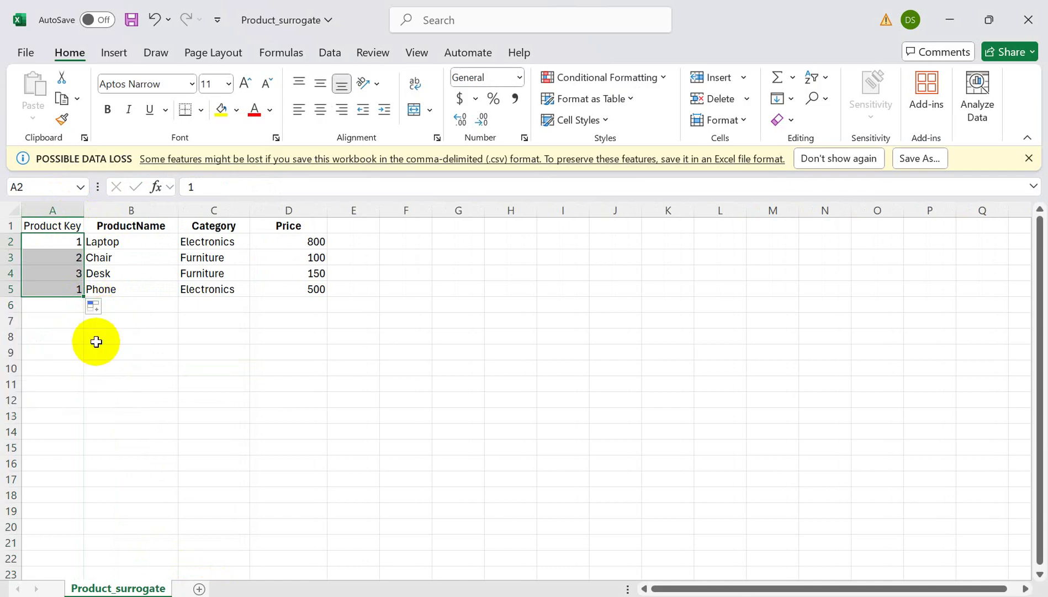
# Copy the Product Key header from the Excel sheet and use it as surrogateKey1's key column name in Azure Data Factory
pyautogui.hotkey('alt', 'Tab')
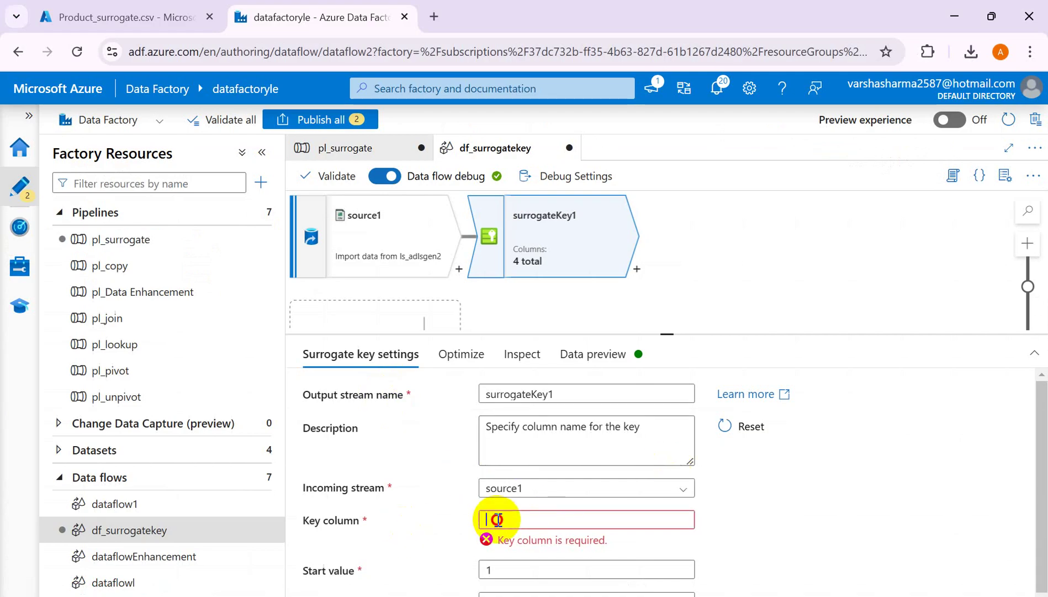
pyautogui.hotkey('alt', 'Tab')
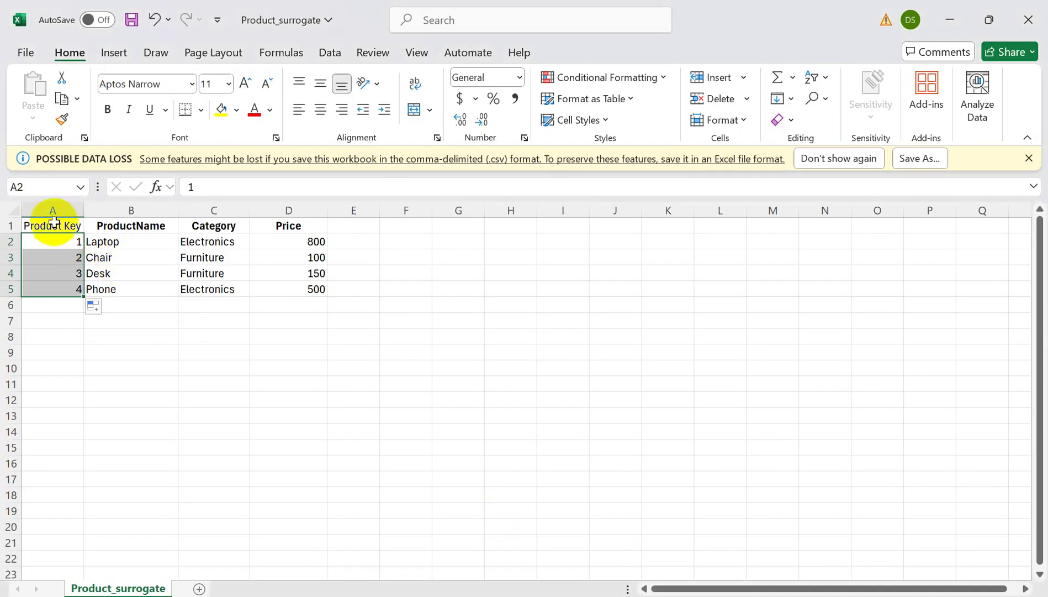
pyautogui.click(51, 225)
pyautogui.hotkey('alt', 'Tab')
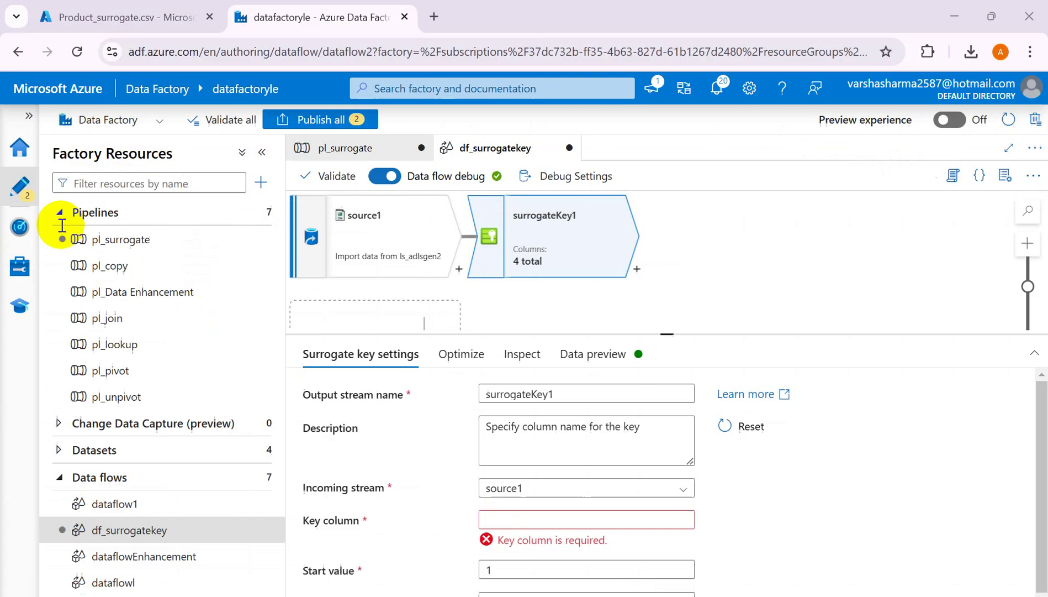
pyautogui.click(518, 518)
pyautogui.hotkey('ctrl', 'v')
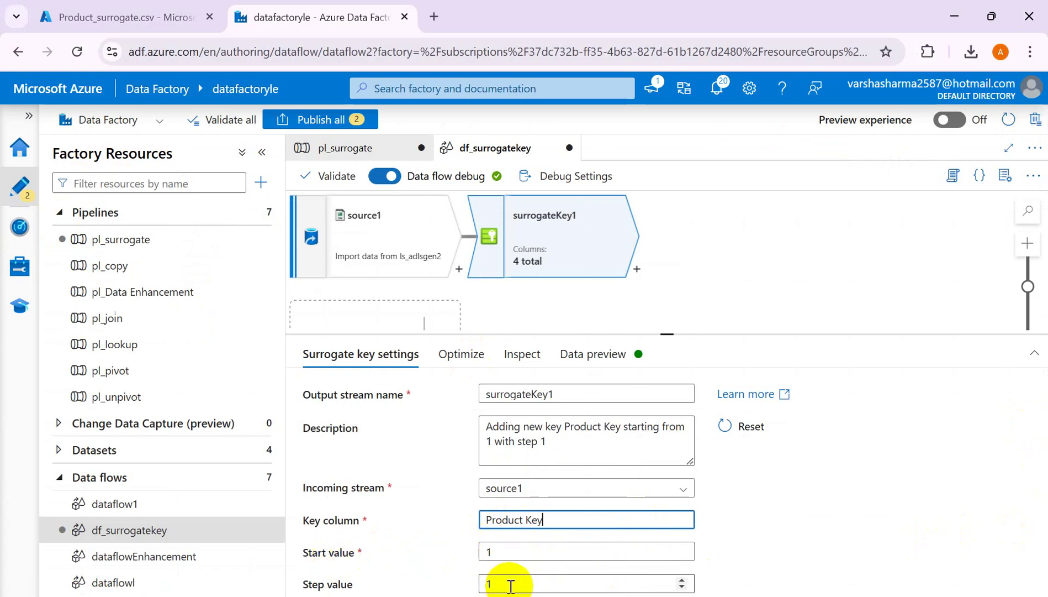
# Compare surrogateKey1's start and step values with the Excel keys, and review its partition option and schema
pyautogui.hotkey('alt', 'Tab')
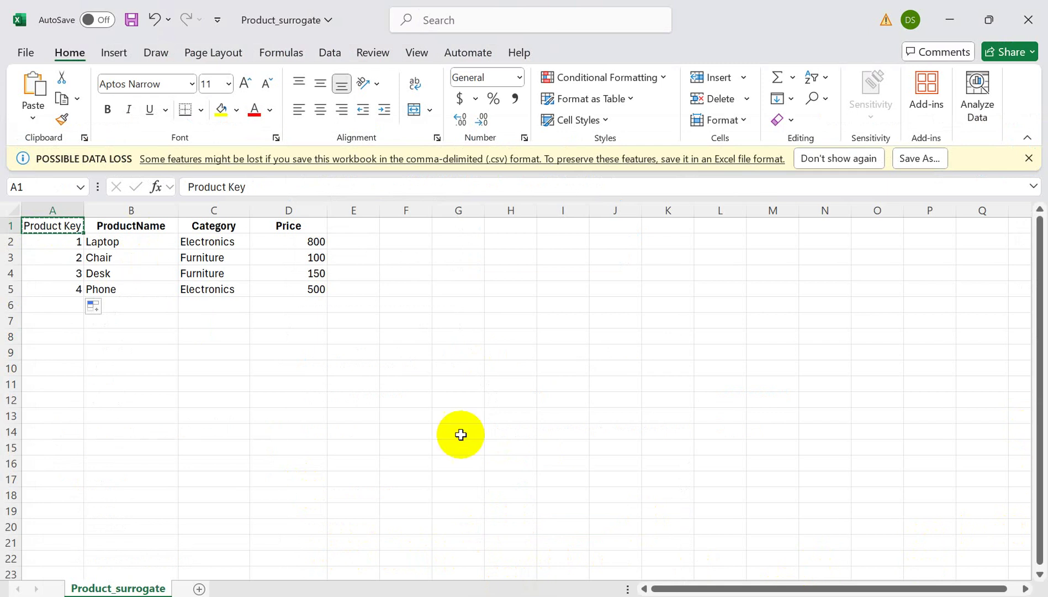
pyautogui.hotkey('alt', 'Tab')
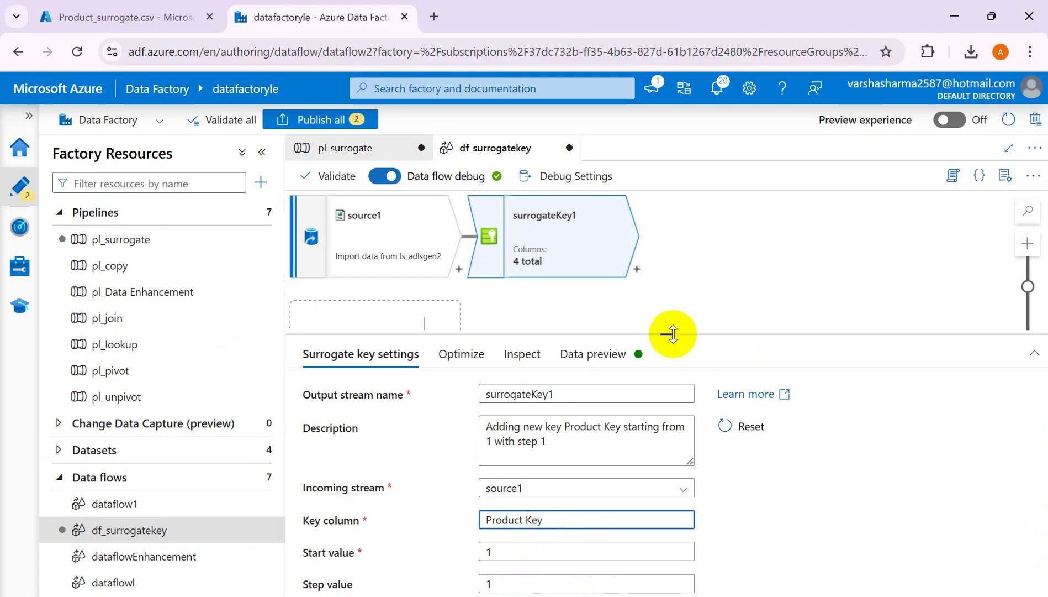
pyautogui.moveTo(672, 333); pyautogui.dragTo(670, 287)
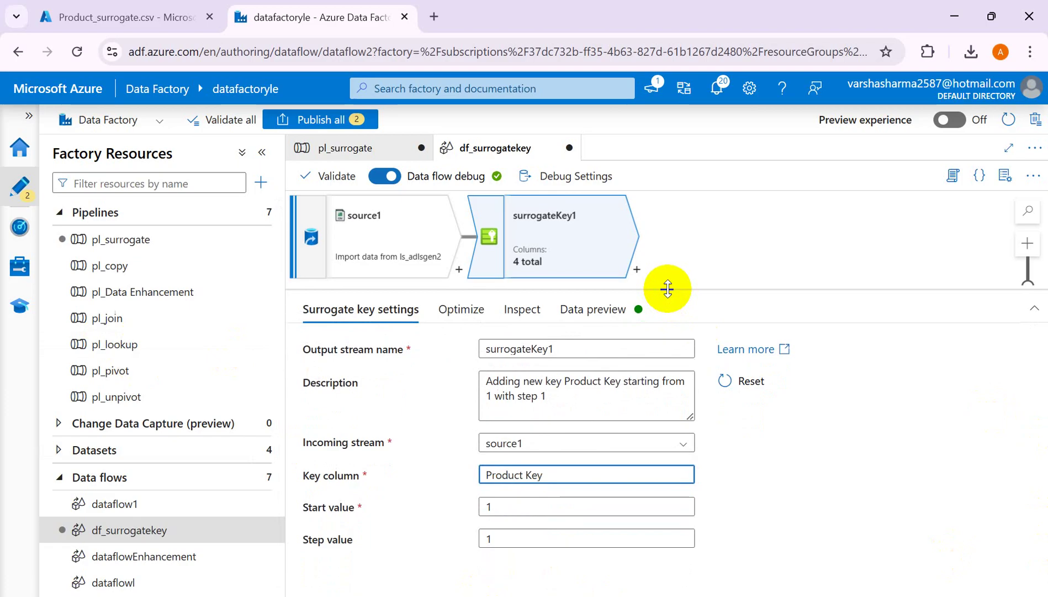
pyautogui.click(468, 311)
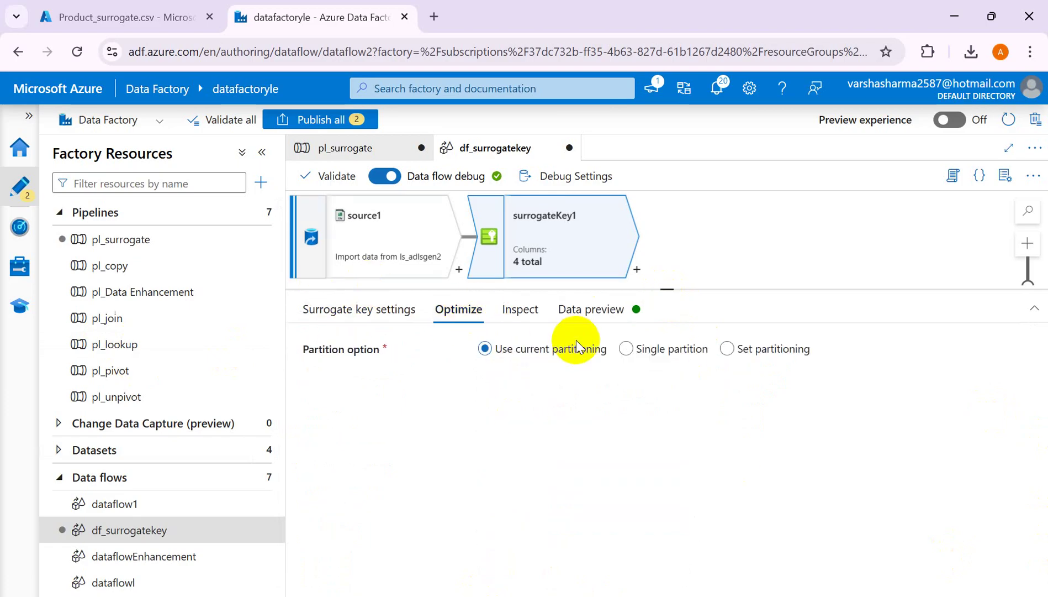
pyautogui.click(521, 313)
# Load surrogateKey1's data preview and compare its Product Key column and column order with the Excel sheet
pyautogui.click(590, 310)
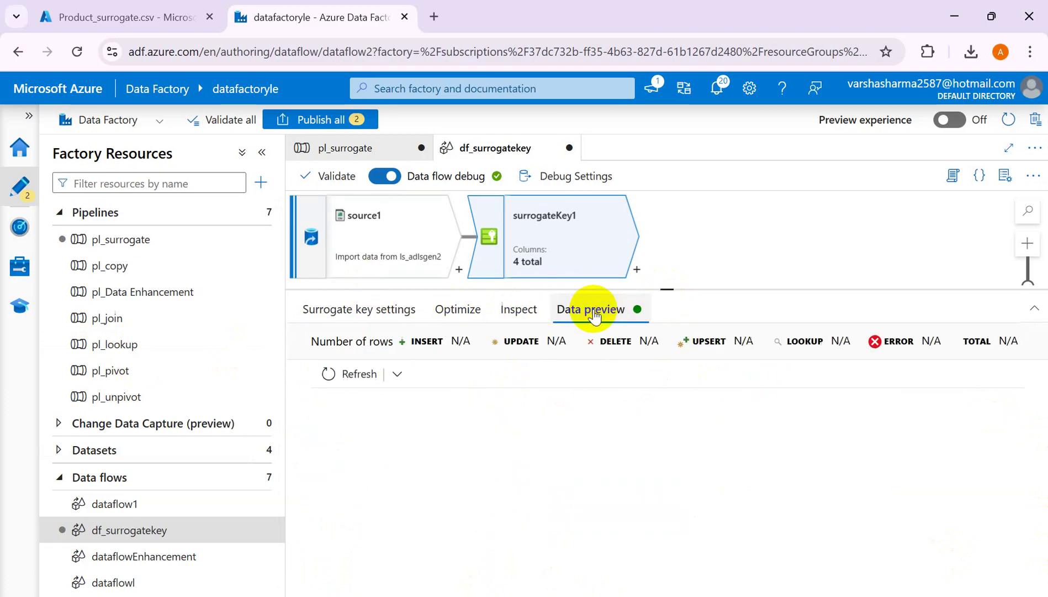
pyautogui.click(333, 386)
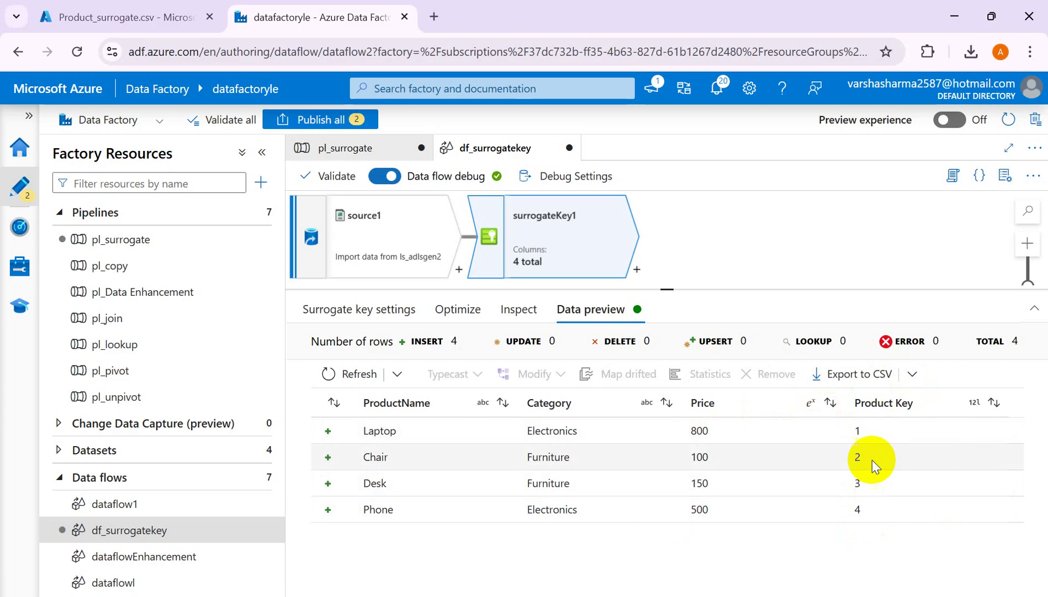
pyautogui.hotkey('alt', 'Tab')
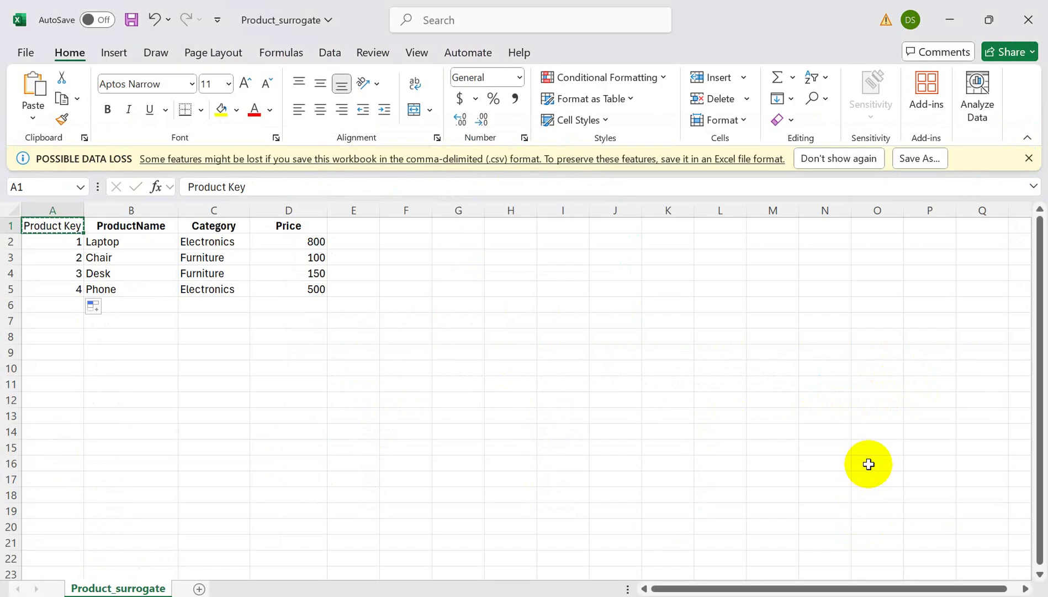
pyautogui.doubleClick(83, 209)
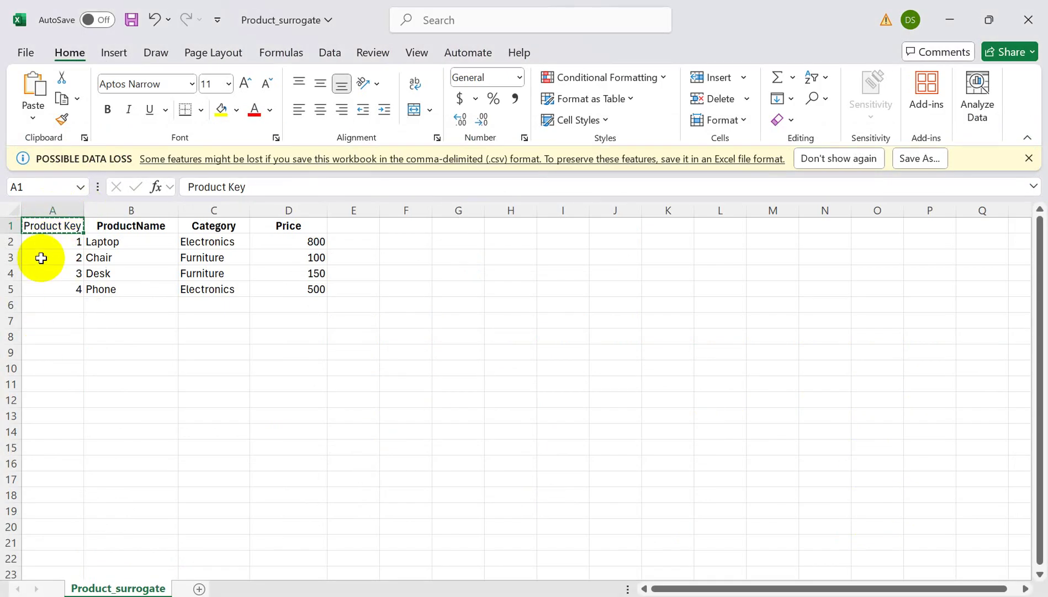
pyautogui.hotkey('alt', 'Tab')
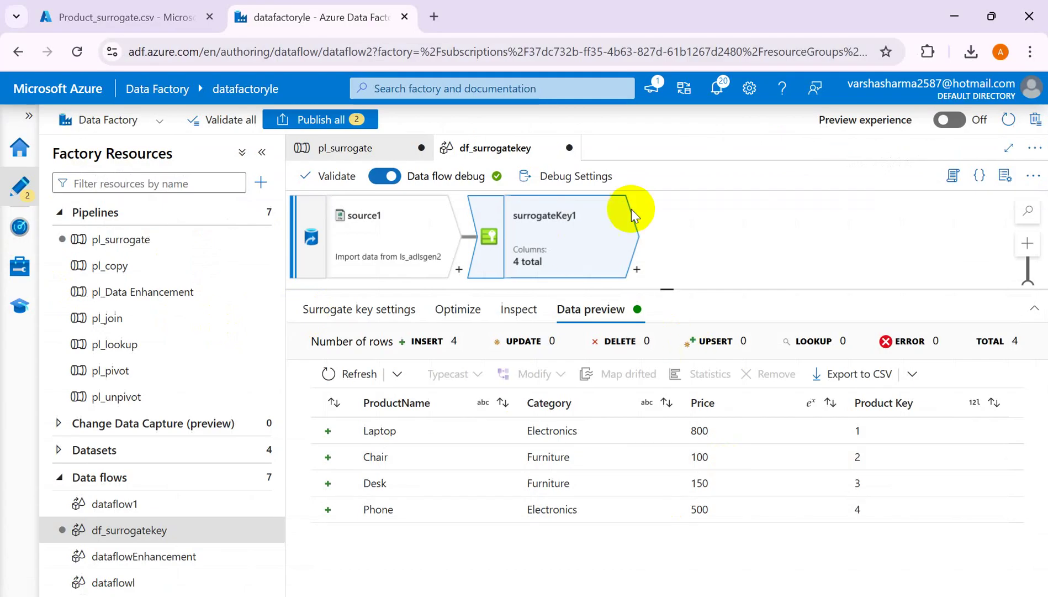
# Add a Select transformation after surrogateKey1 and move Product Key ahead of ProductName in its input columns
pyautogui.click(638, 269)
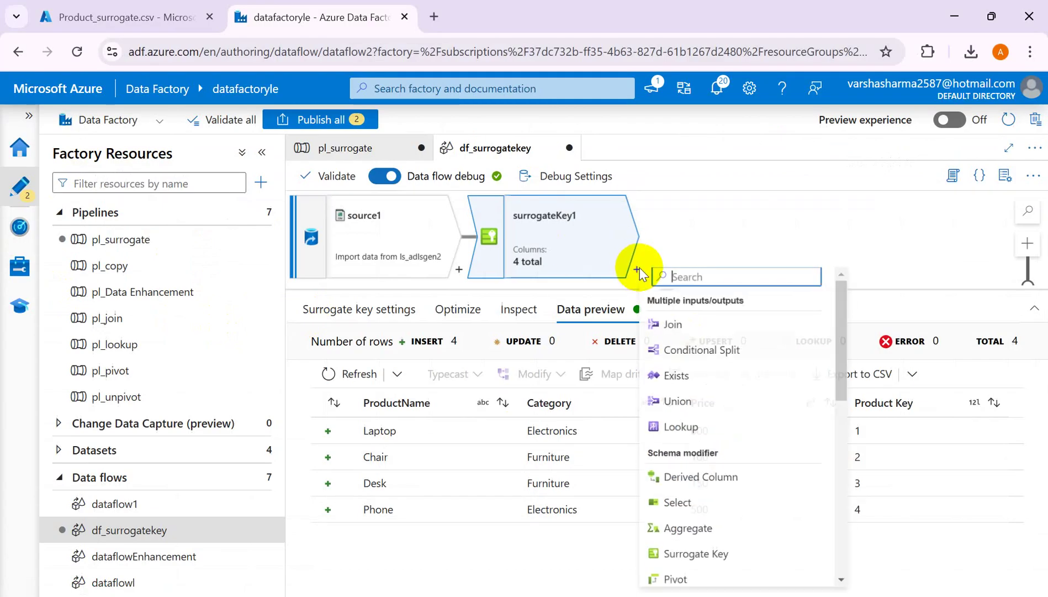
pyautogui.click(687, 515)
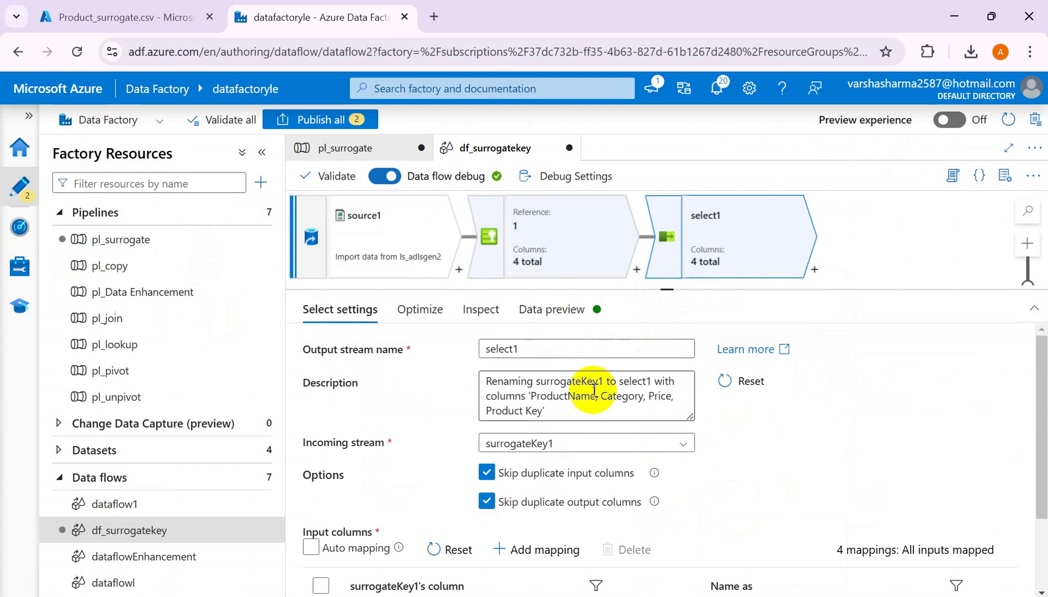
pyautogui.moveTo(1043, 478); pyautogui.dragTo(1042, 547)
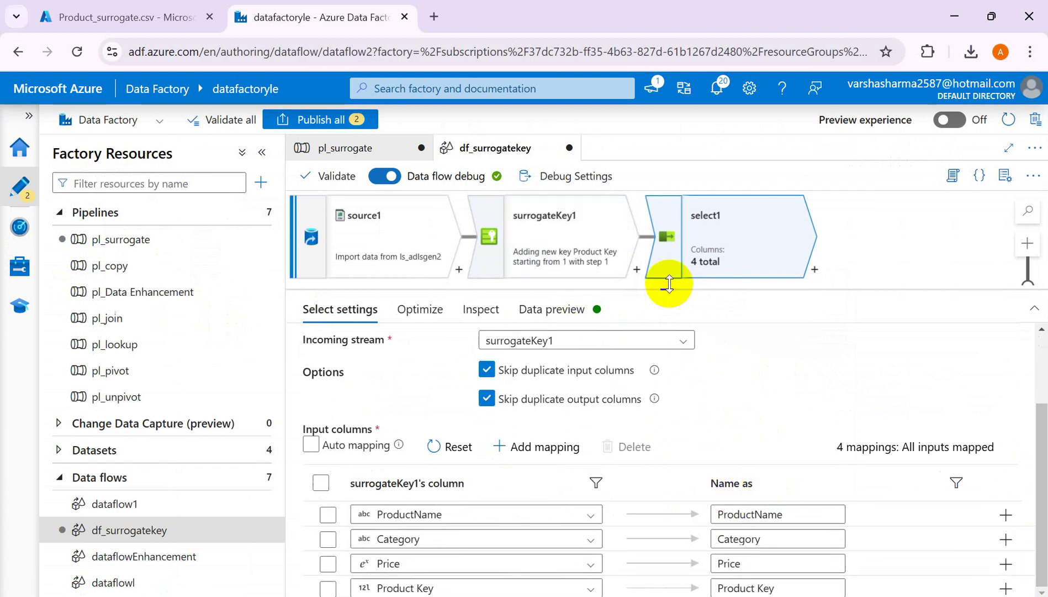
pyautogui.moveTo(669, 290); pyautogui.dragTo(662, 231)
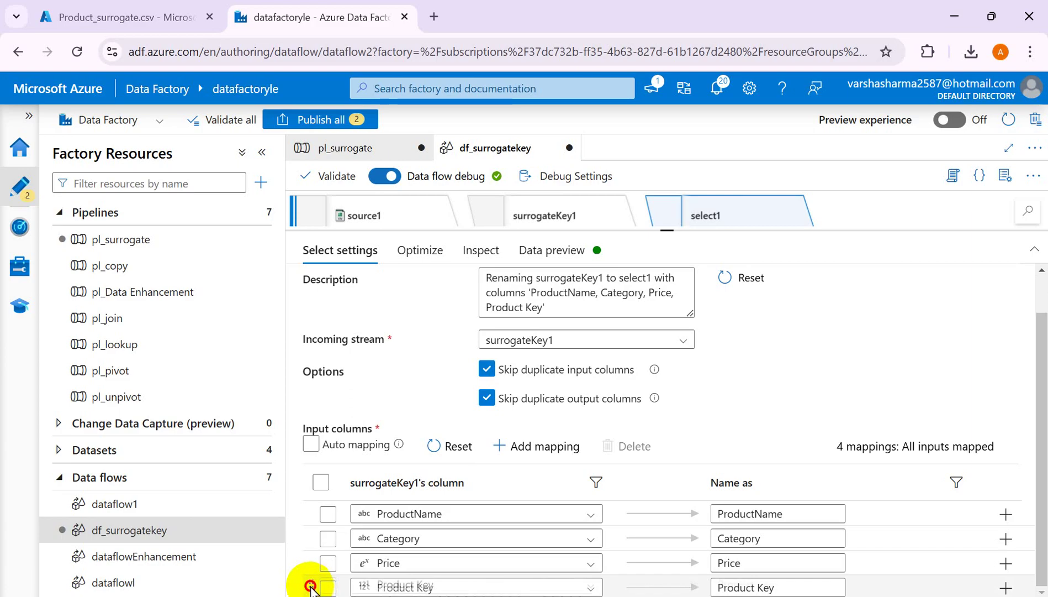
pyautogui.moveTo(310, 587); pyautogui.dragTo(311, 506)
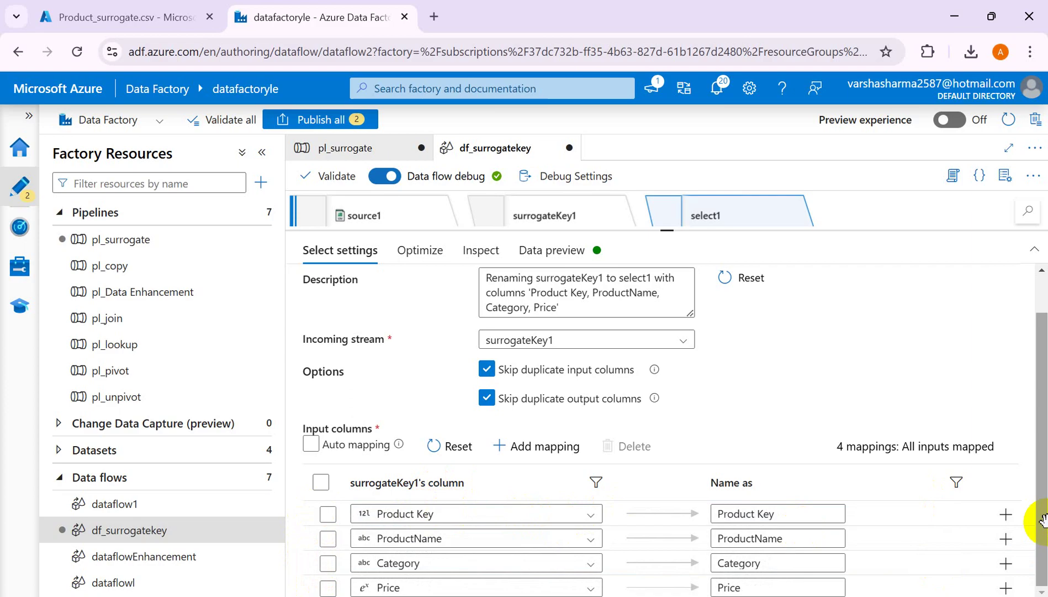
pyautogui.hscroll(1, 1037, 520)
pyautogui.hscroll(2, 1037, 519)
pyautogui.hscroll(-3, 1037, 520)
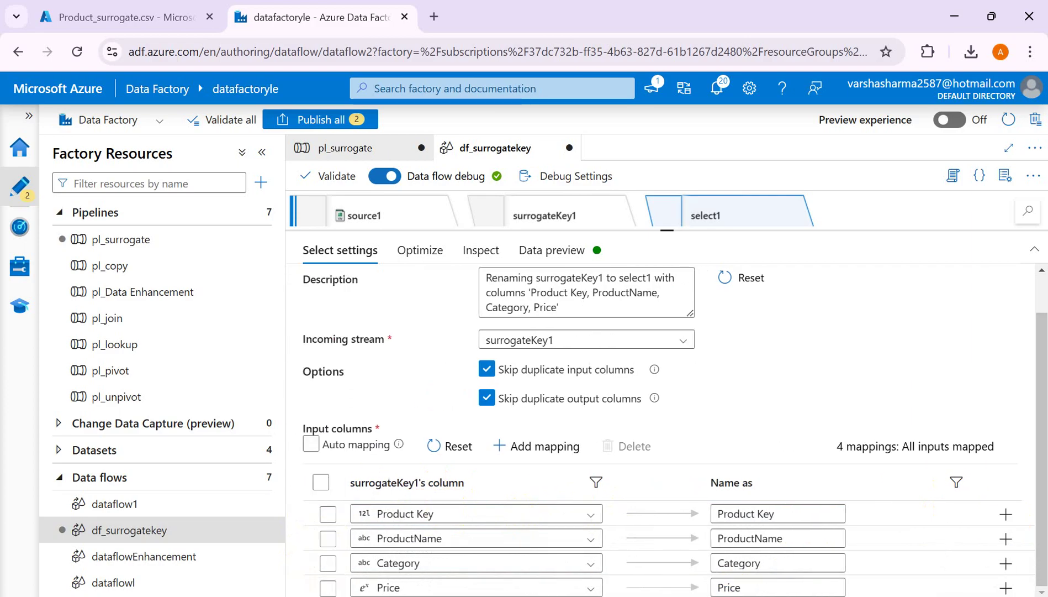
# Review select1's partition option and output schema, and load its data preview to check the column order
pyautogui.click(420, 255)
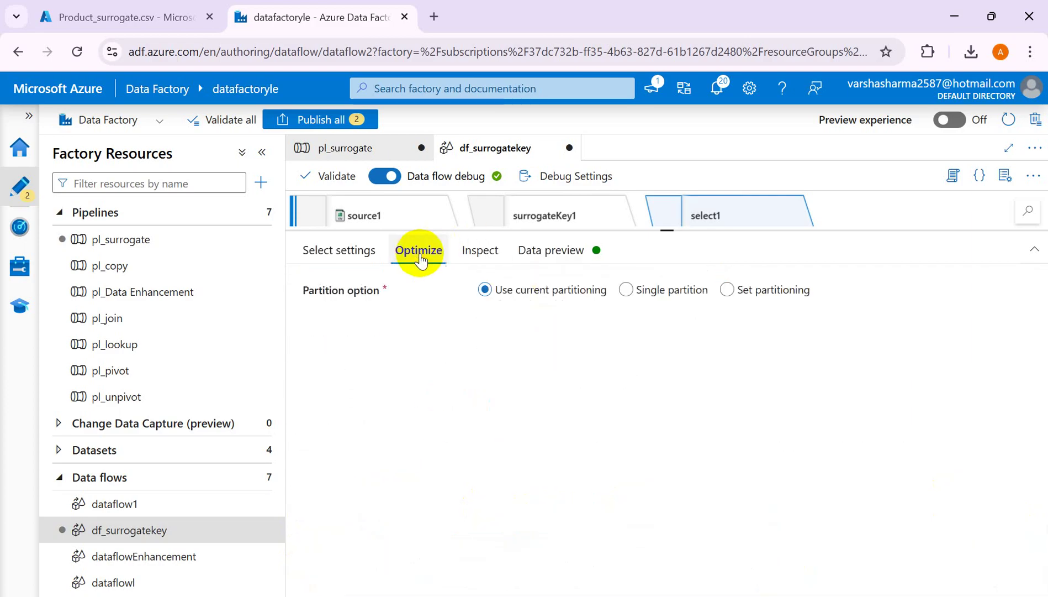
pyautogui.click(489, 255)
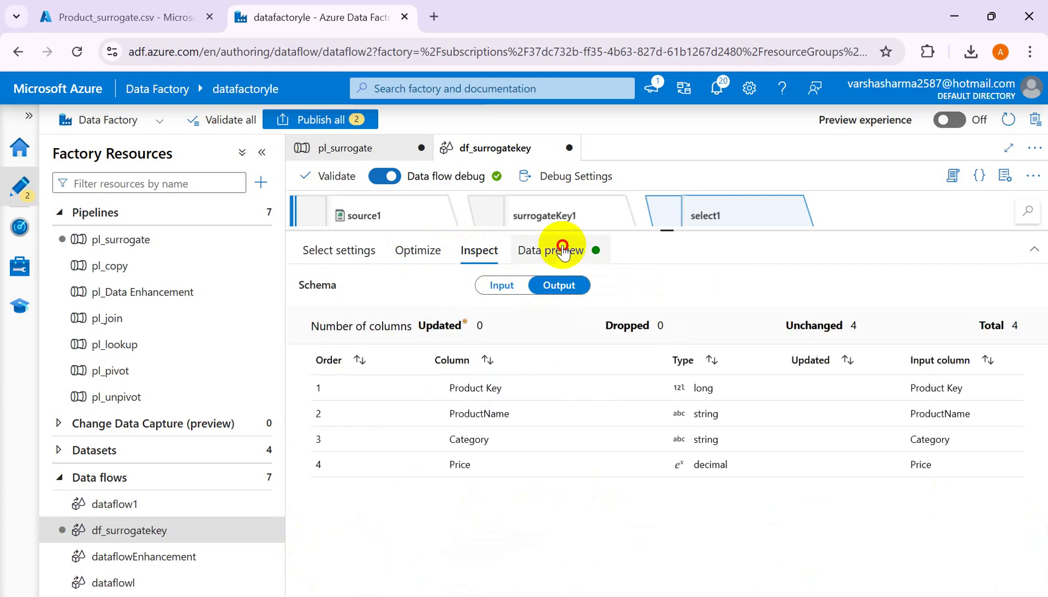
pyautogui.click(554, 249)
pyautogui.click(348, 323)
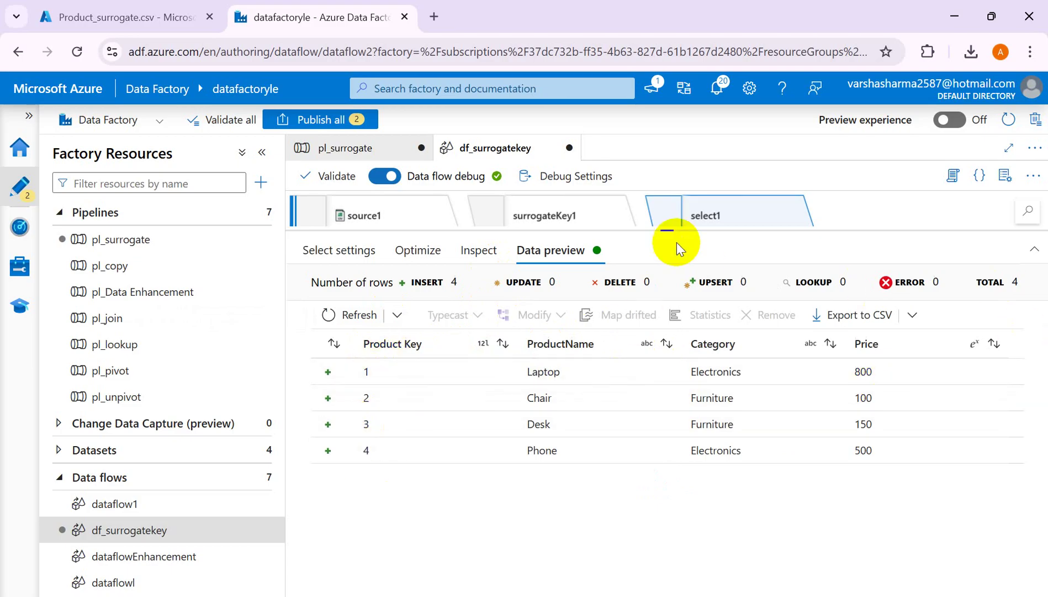
# Enlarge the data flow canvas, add a Sink after select1 and bring its dataset setting into view
pyautogui.moveTo(668, 232); pyautogui.dragTo(672, 358)
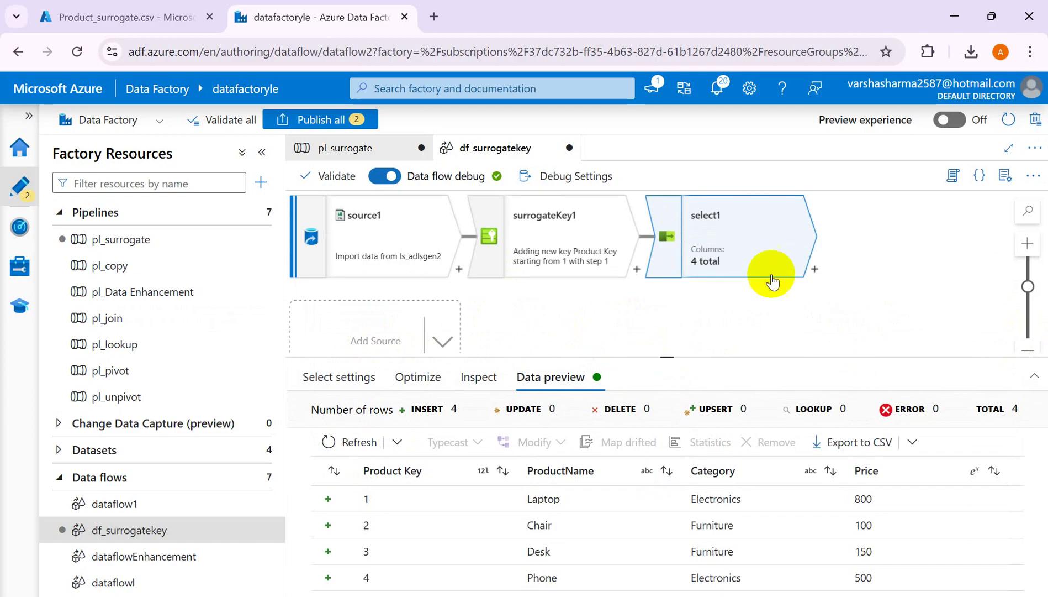
pyautogui.click(817, 269)
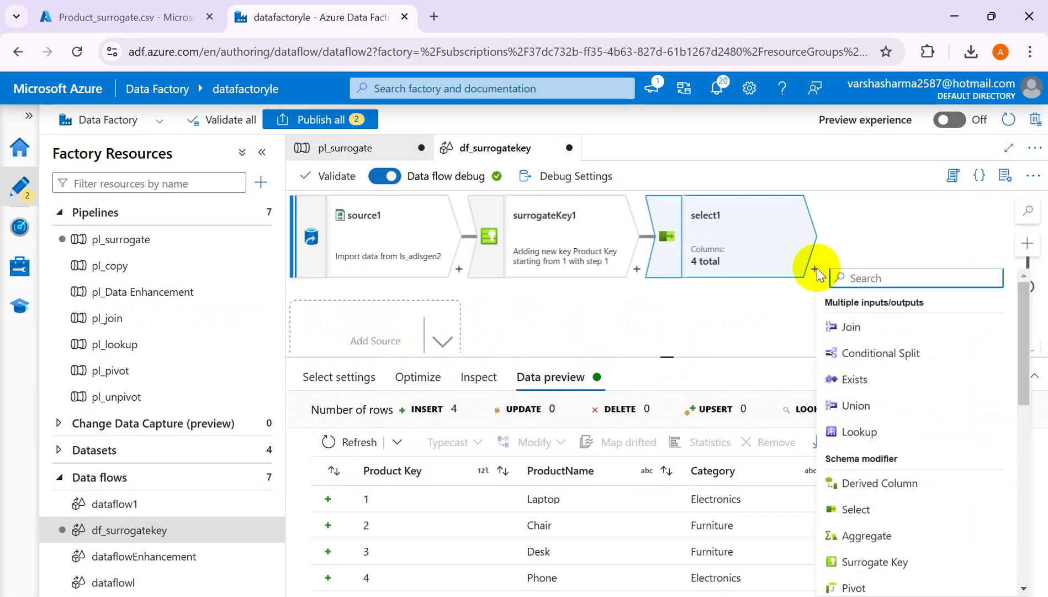
pyautogui.moveTo(1030, 375); pyautogui.dragTo(1027, 569)
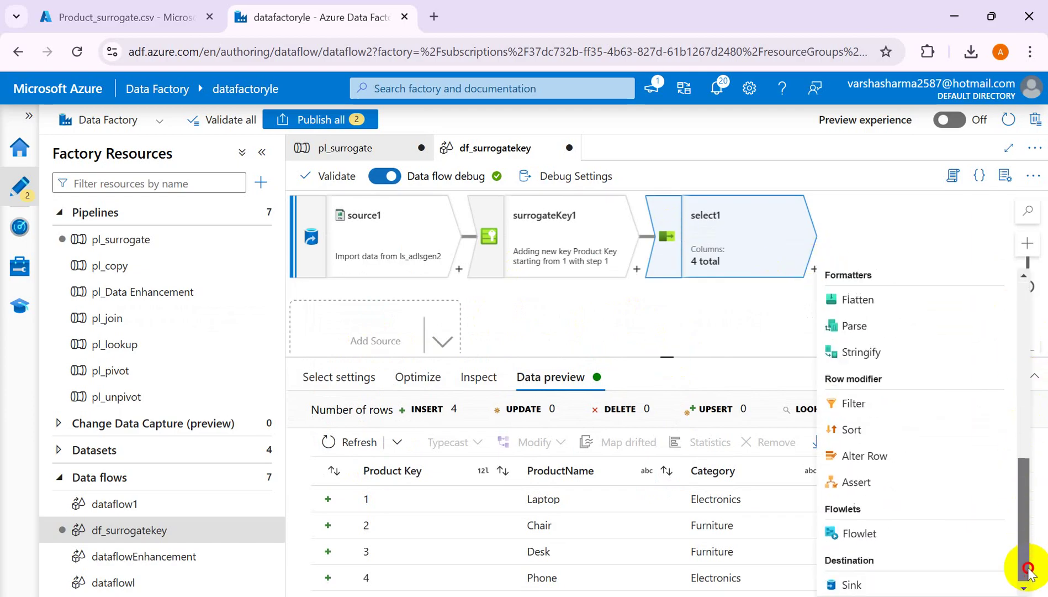
pyautogui.click(850, 583)
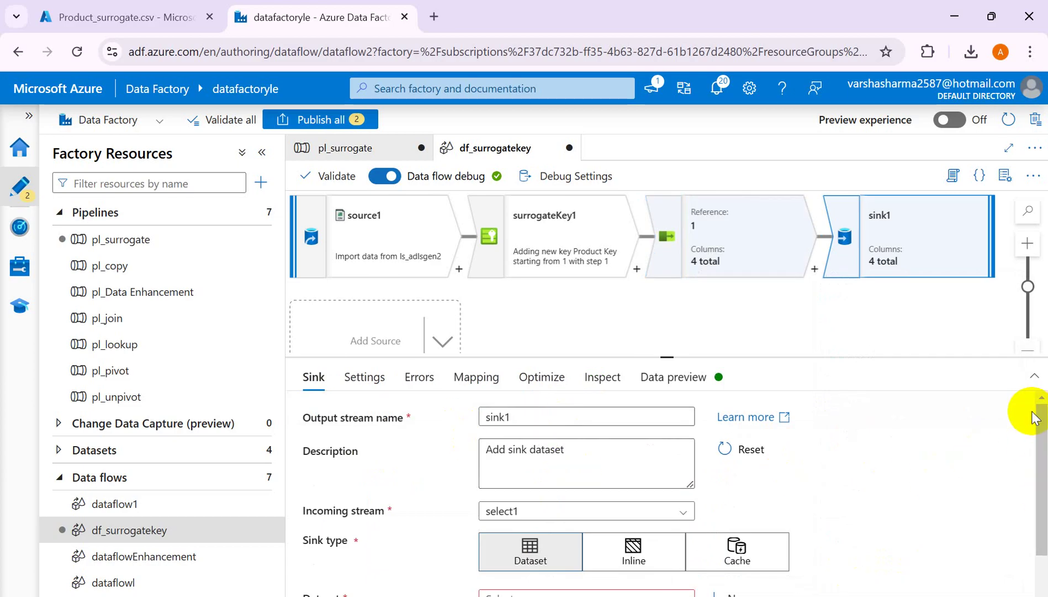
pyautogui.moveTo(1037, 433); pyautogui.dragTo(1039, 456)
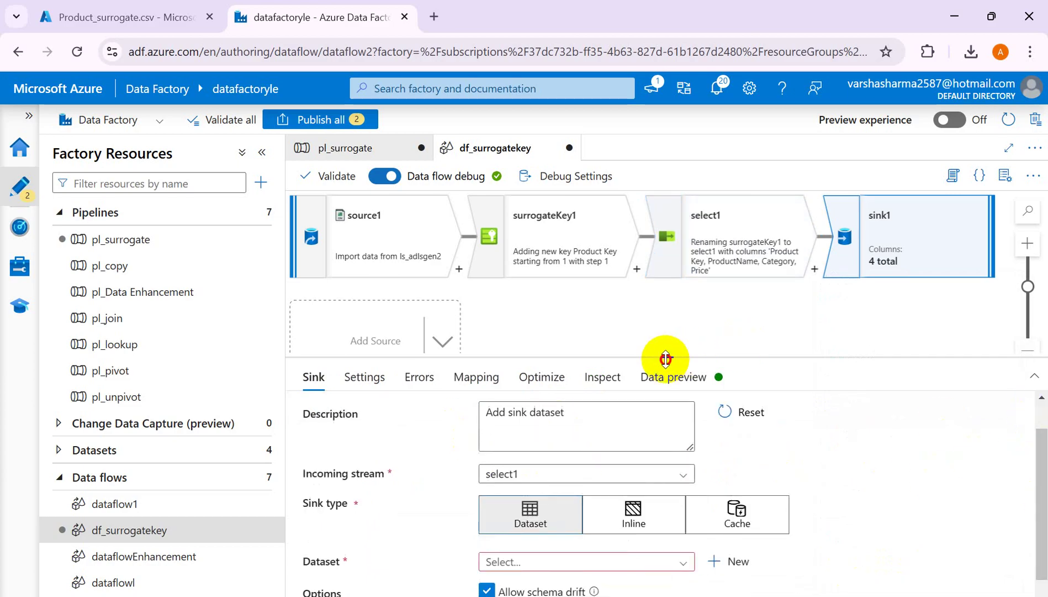
# Set sink1's sink type to Inline and choose DelimitedText as its inline dataset type
pyautogui.moveTo(666, 358); pyautogui.dragTo(665, 275)
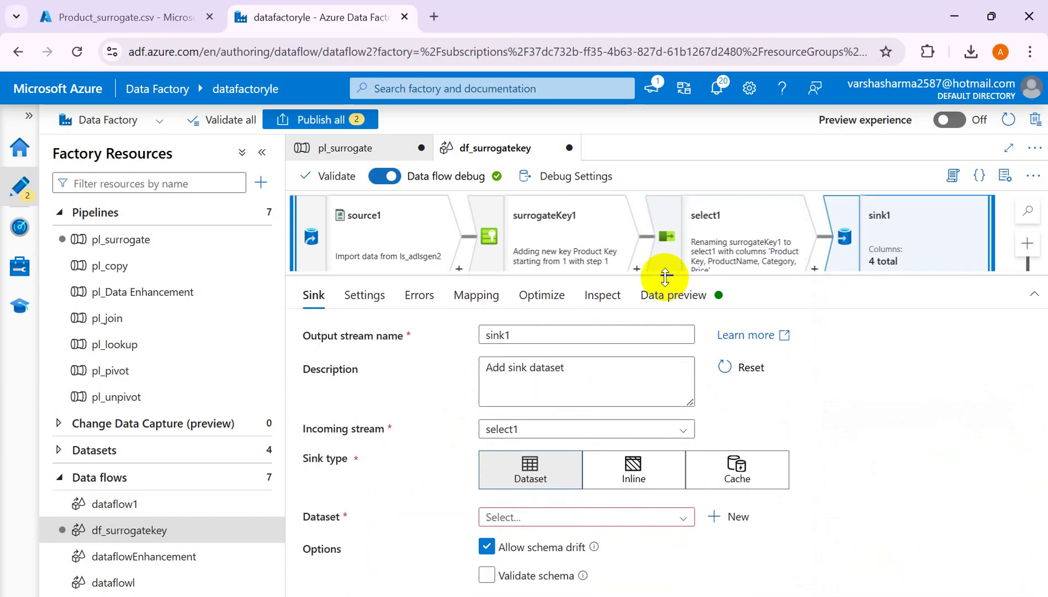
pyautogui.click(637, 480)
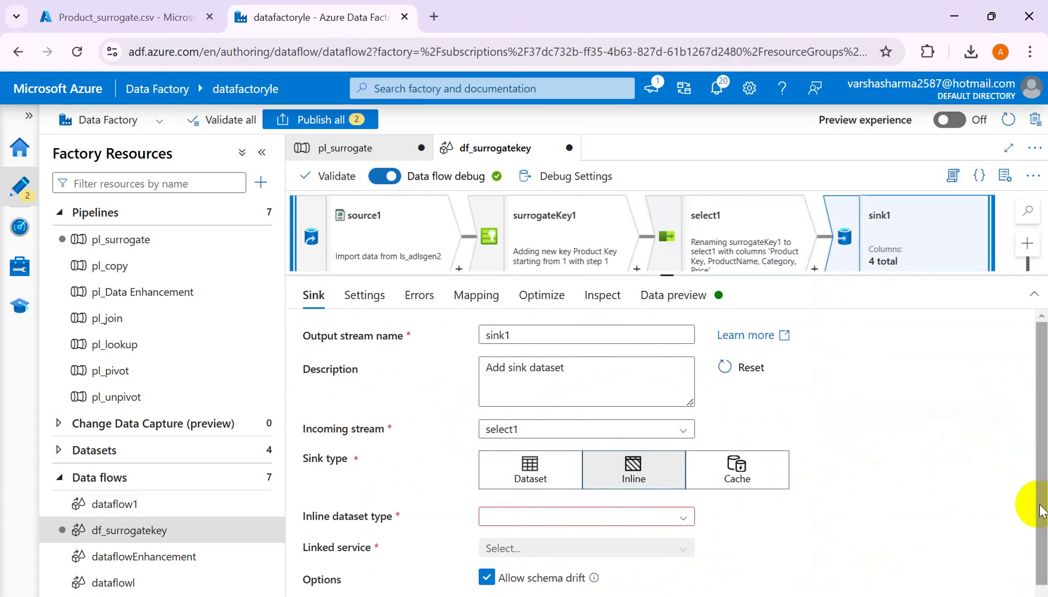
pyautogui.scroll(-1, 1025, 503)
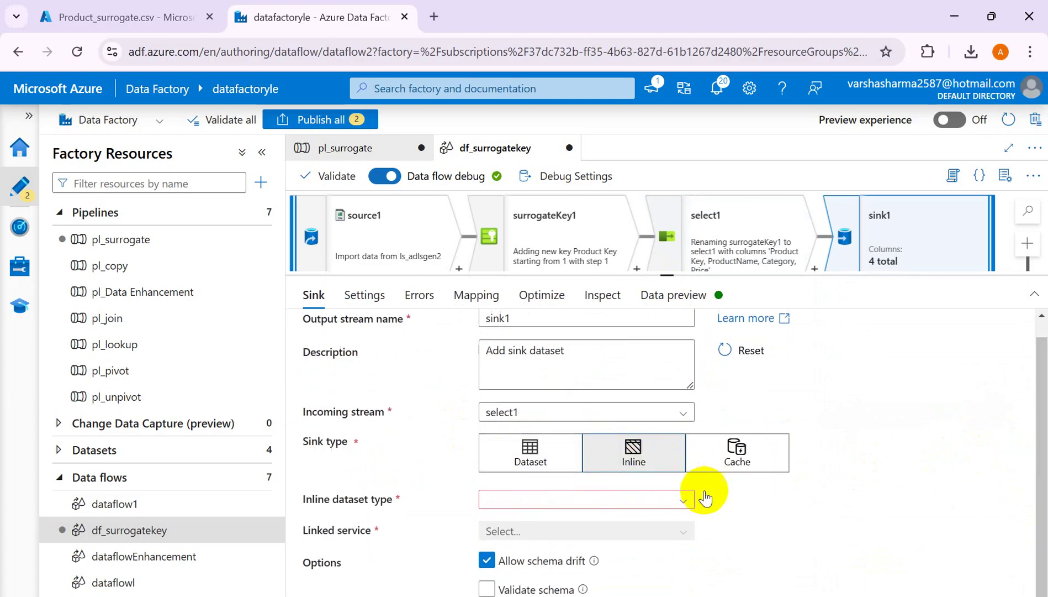
pyautogui.click(685, 500)
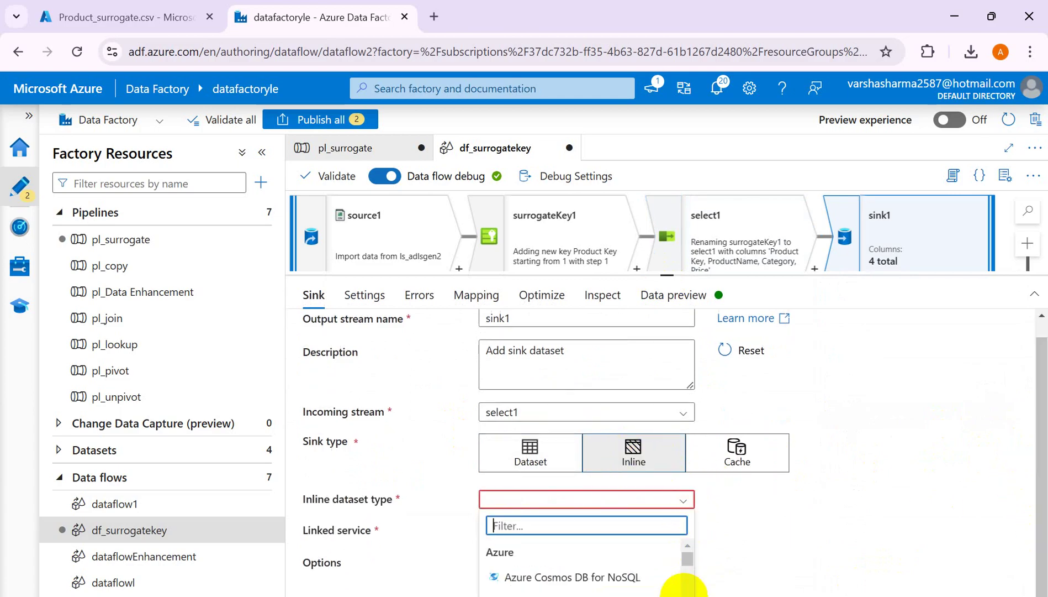
pyautogui.scroll(-10, 580, 568)
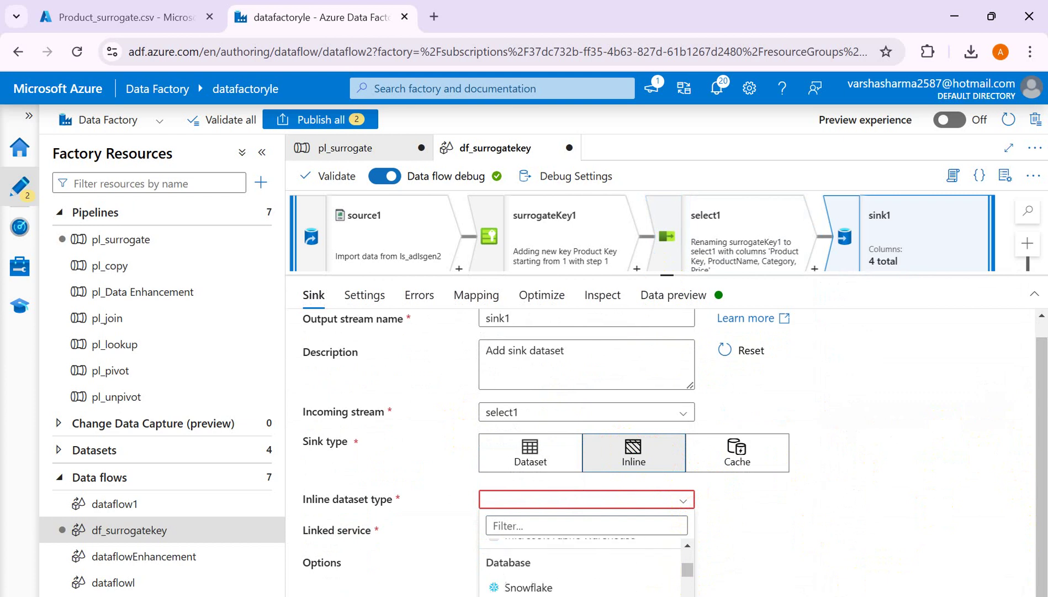
pyautogui.scroll(-6, 541, 554)
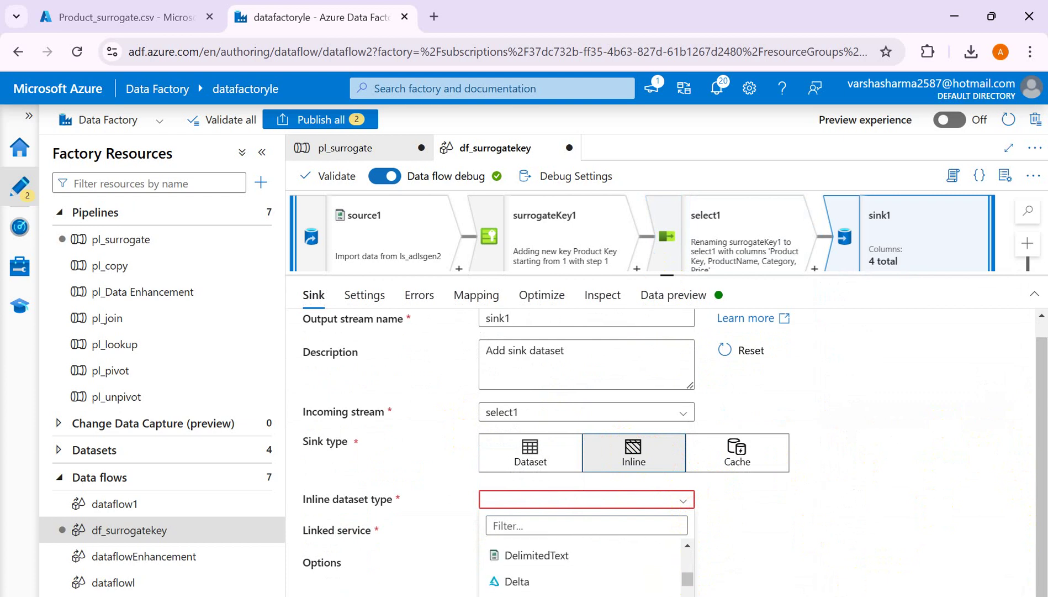
pyautogui.click(541, 554)
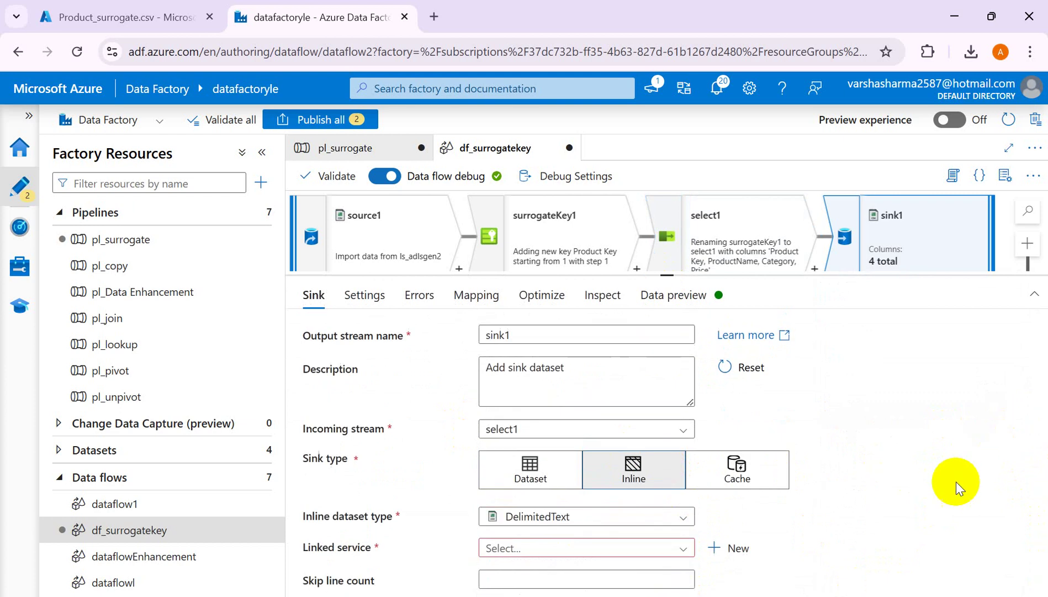
# Assign the linked service ls_adlsgen2 to sink1 and enlarge the sink configuration area
pyautogui.click(665, 548)
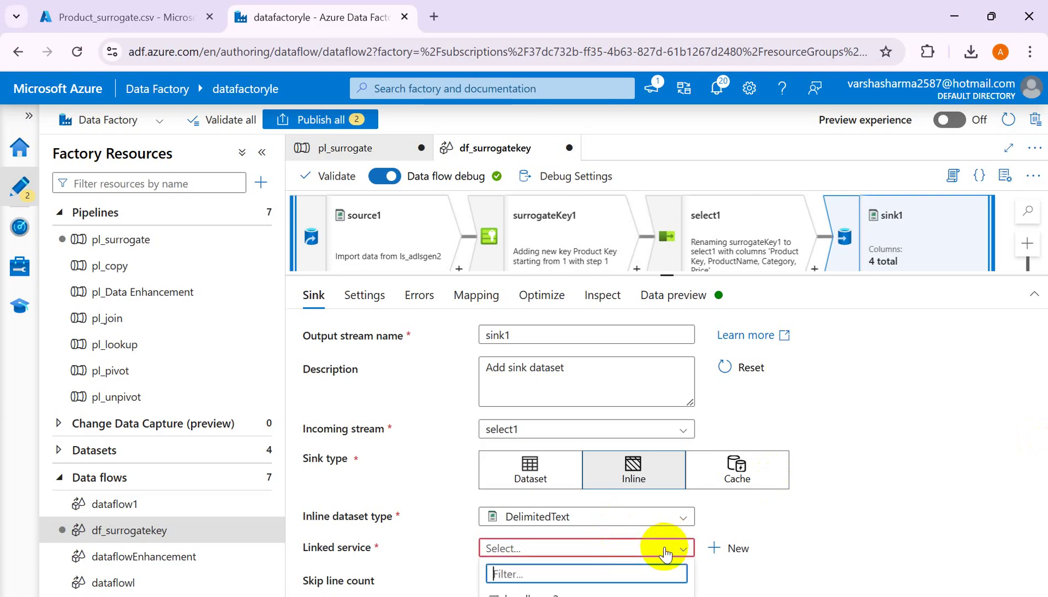
pyautogui.click(551, 592)
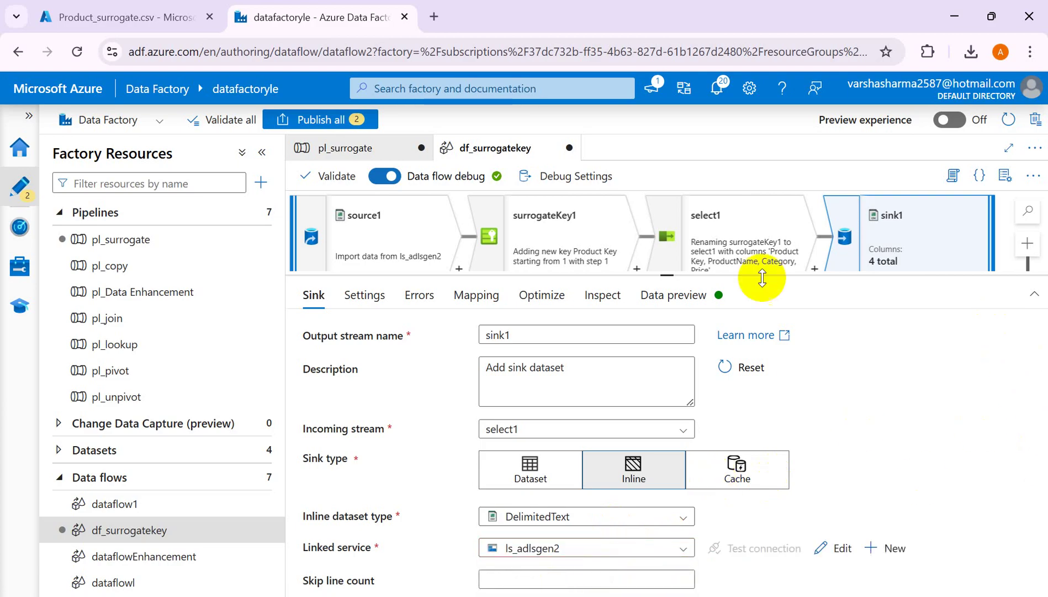
pyautogui.moveTo(668, 274); pyautogui.dragTo(670, 242)
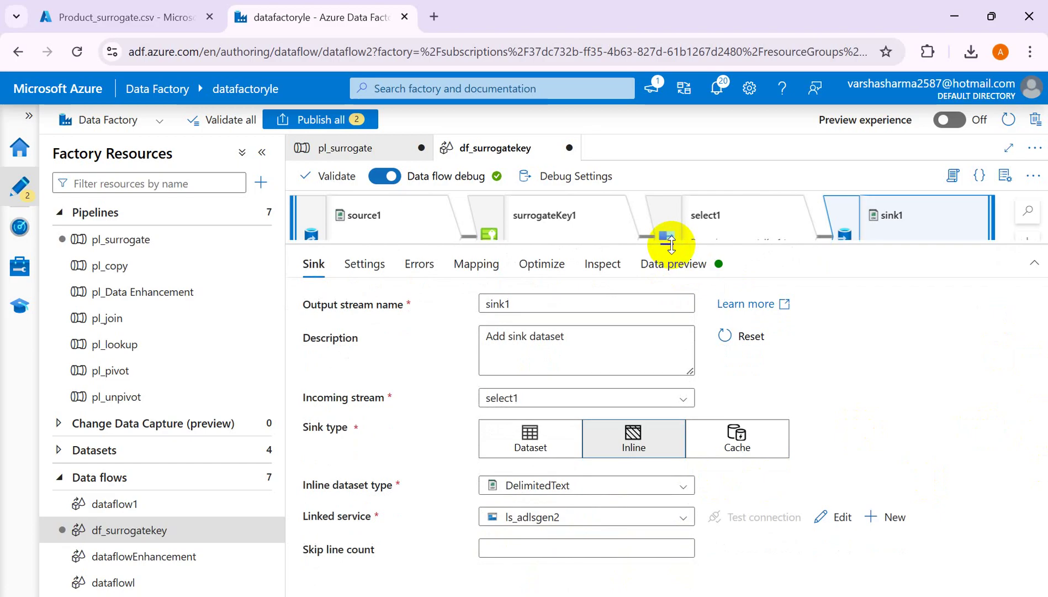
# Show sink1's file settings, then switch to the Azure portal and view the files in stora2's output container
pyautogui.click(374, 269)
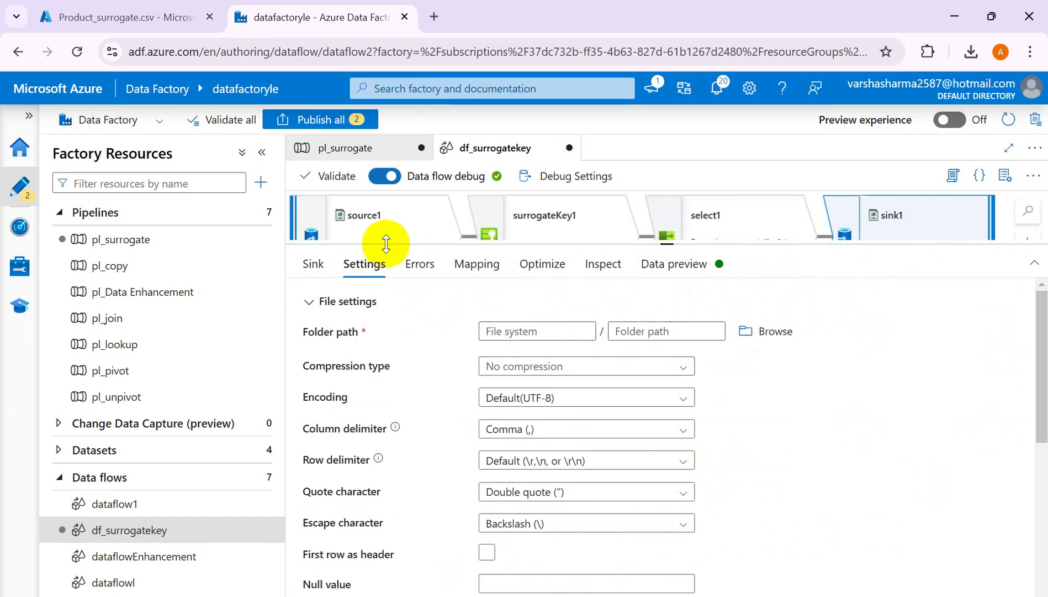
pyautogui.click(144, 24)
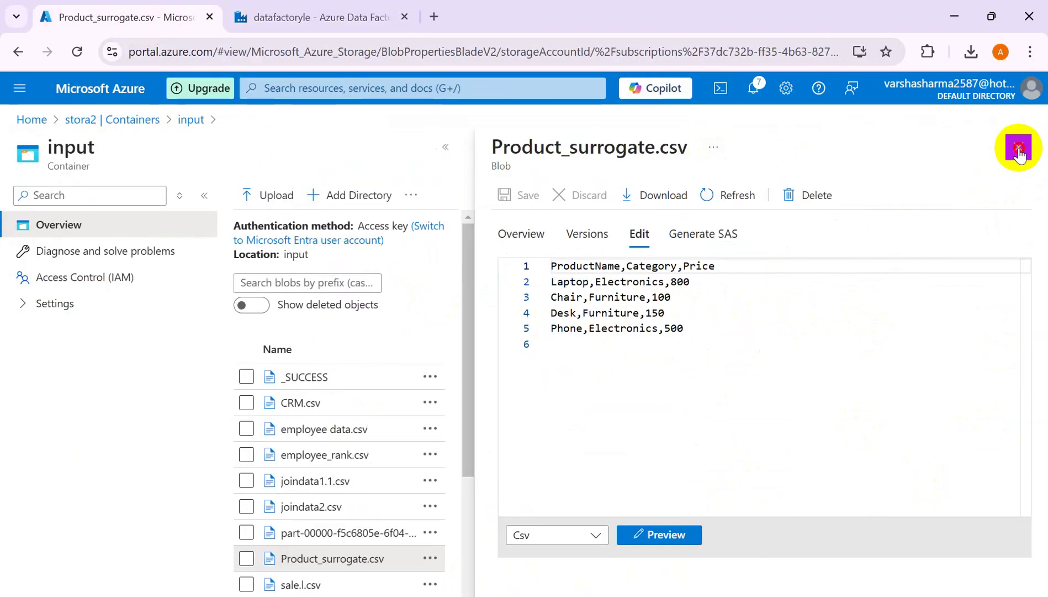
pyautogui.click(1019, 148)
pyautogui.click(126, 122)
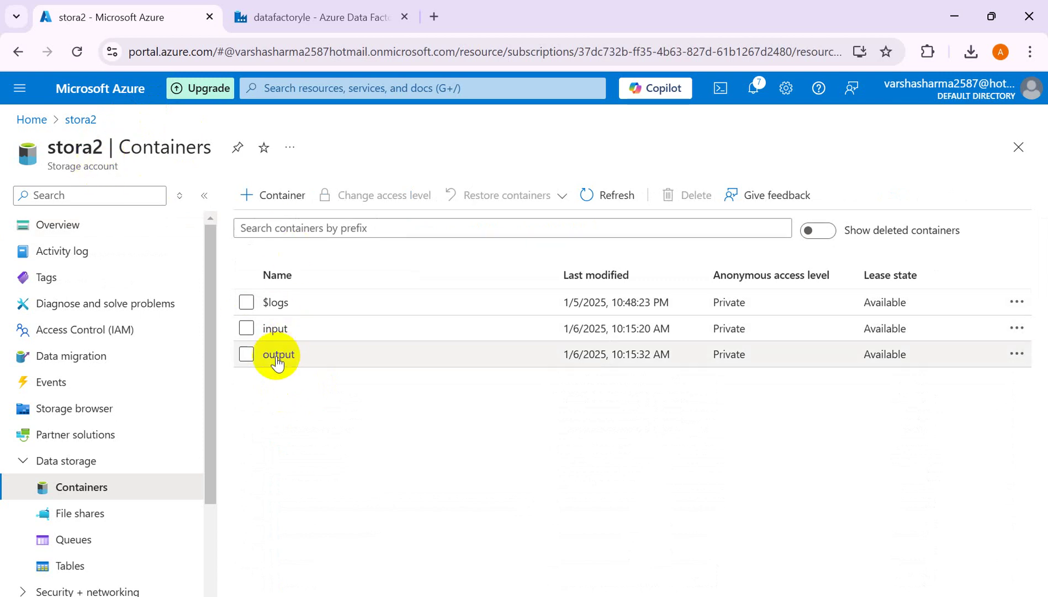
pyautogui.click(277, 356)
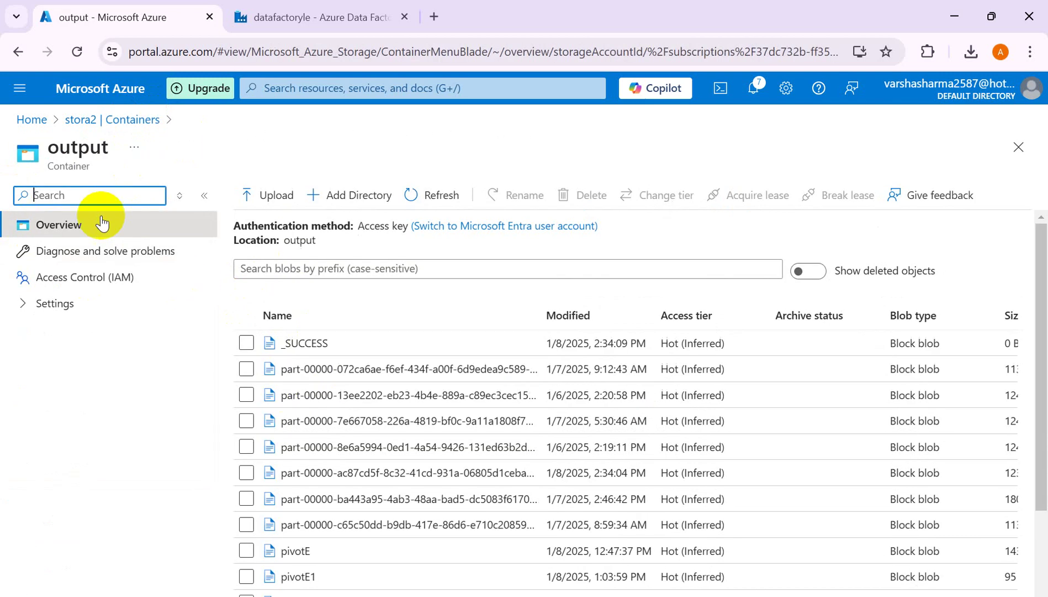
pyautogui.press('alt')
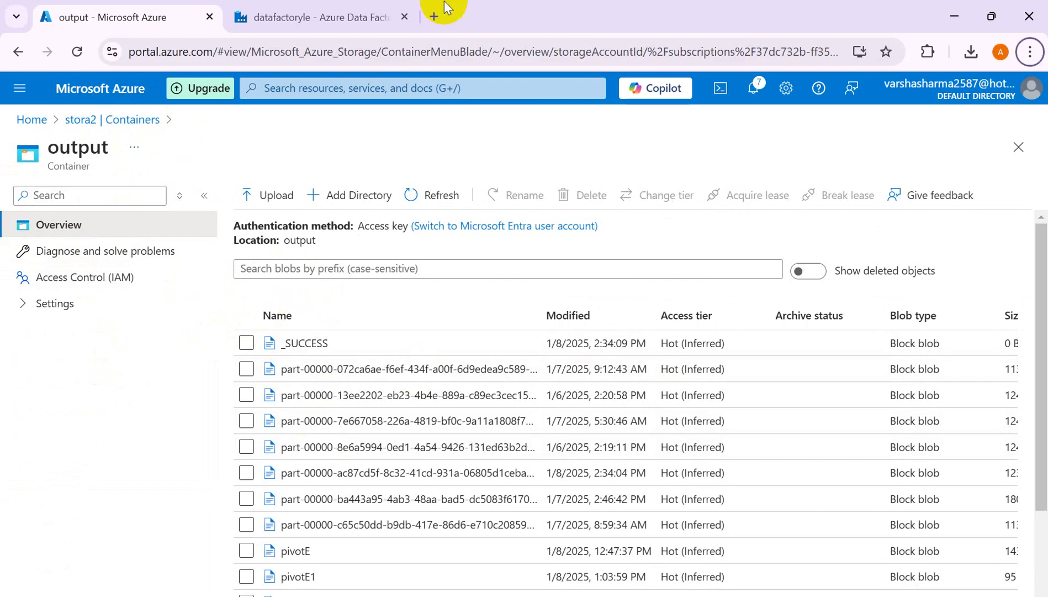
# Switch back to Azure Data Factory, set sink1's folder path to the output container and enable First row as header
pyautogui.click(298, 16)
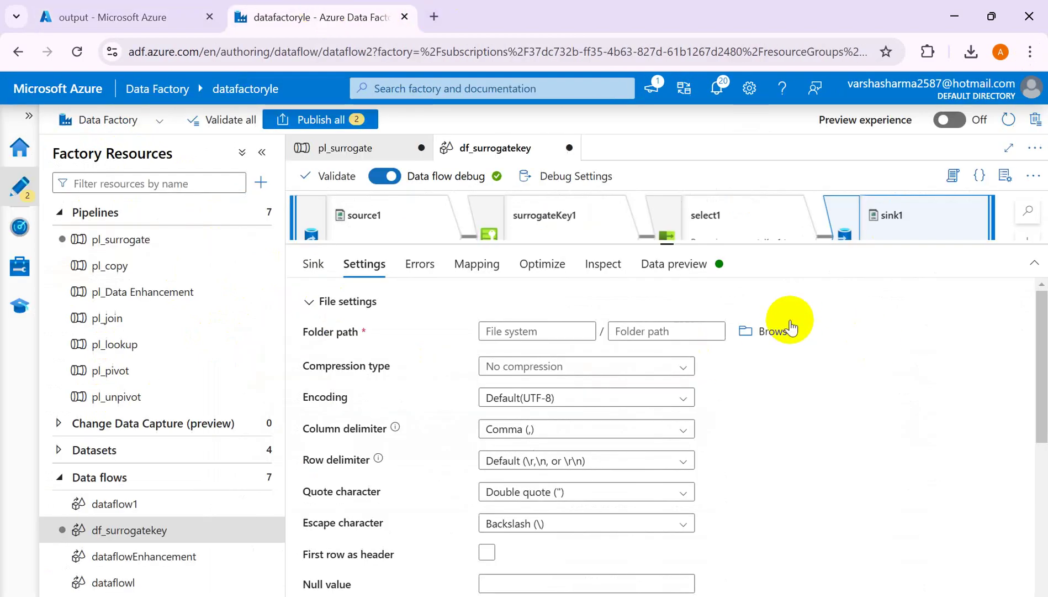
pyautogui.click(772, 330)
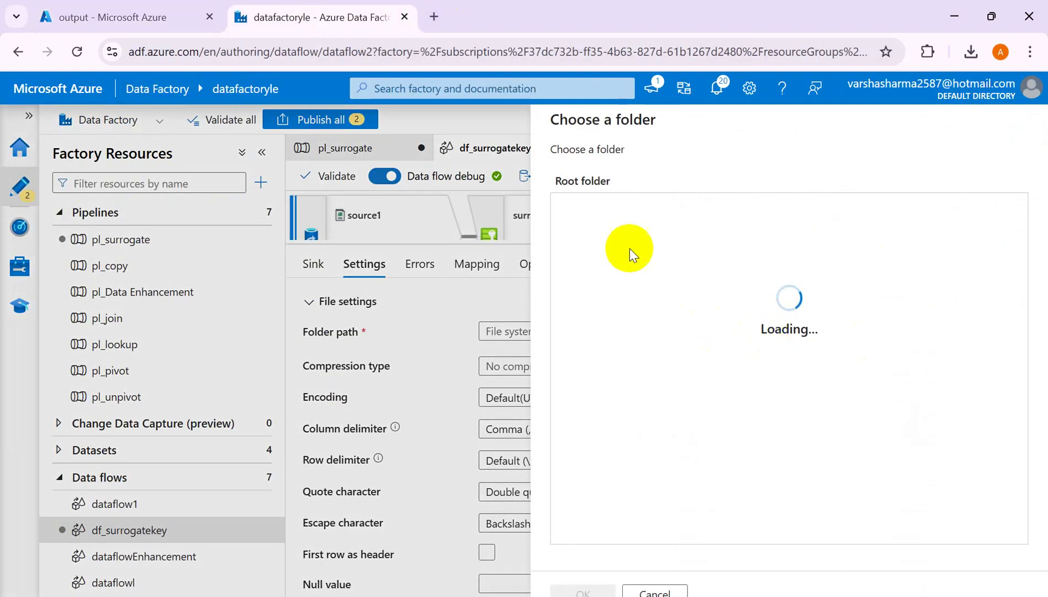
pyautogui.click(594, 235)
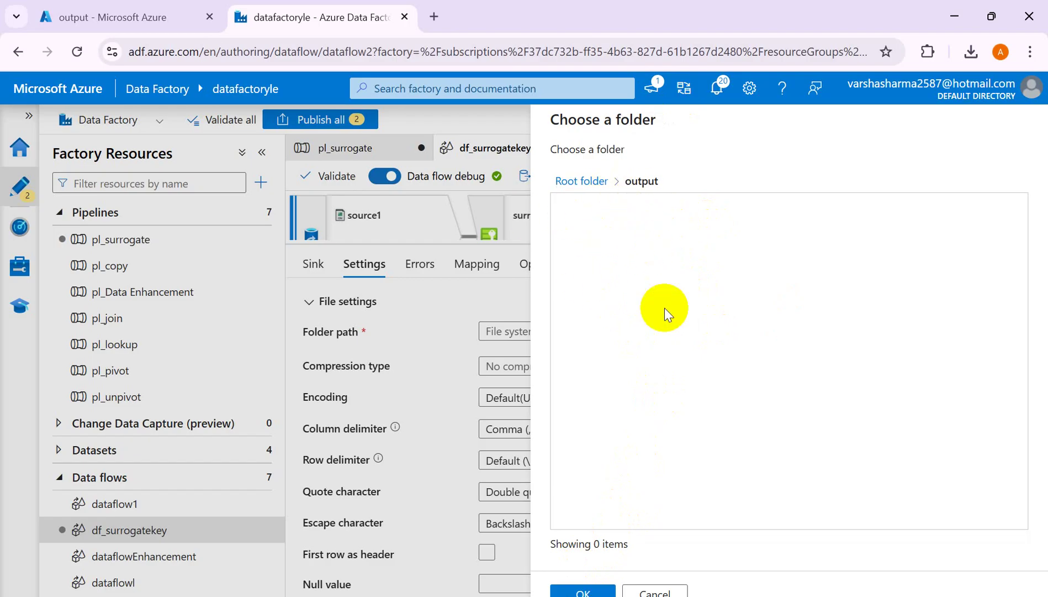
pyautogui.click(594, 590)
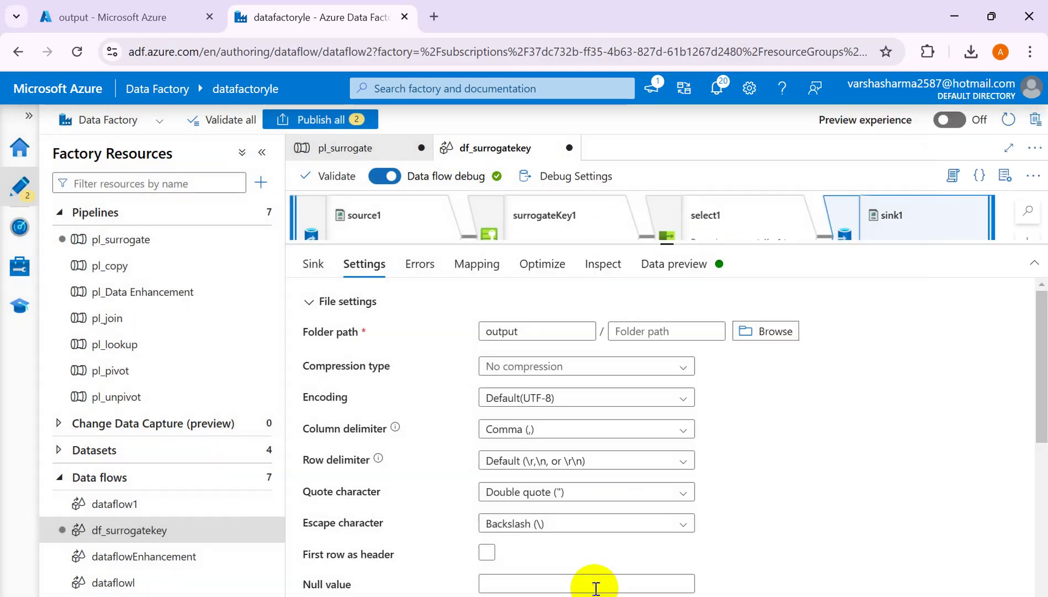
pyautogui.click(635, 332)
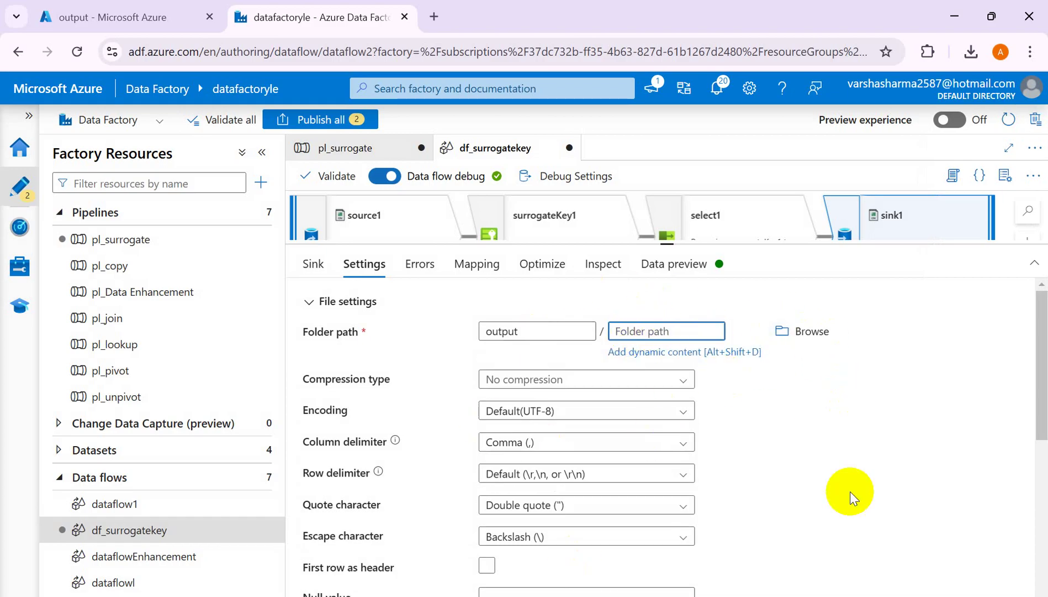
pyautogui.moveTo(1042, 425); pyautogui.dragTo(1039, 444)
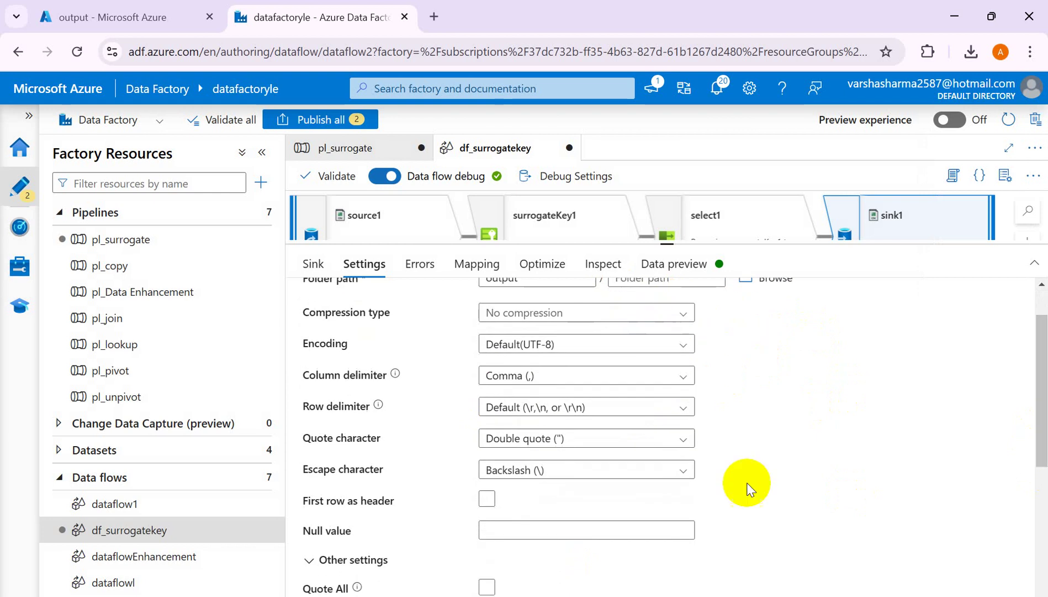
pyautogui.click(487, 500)
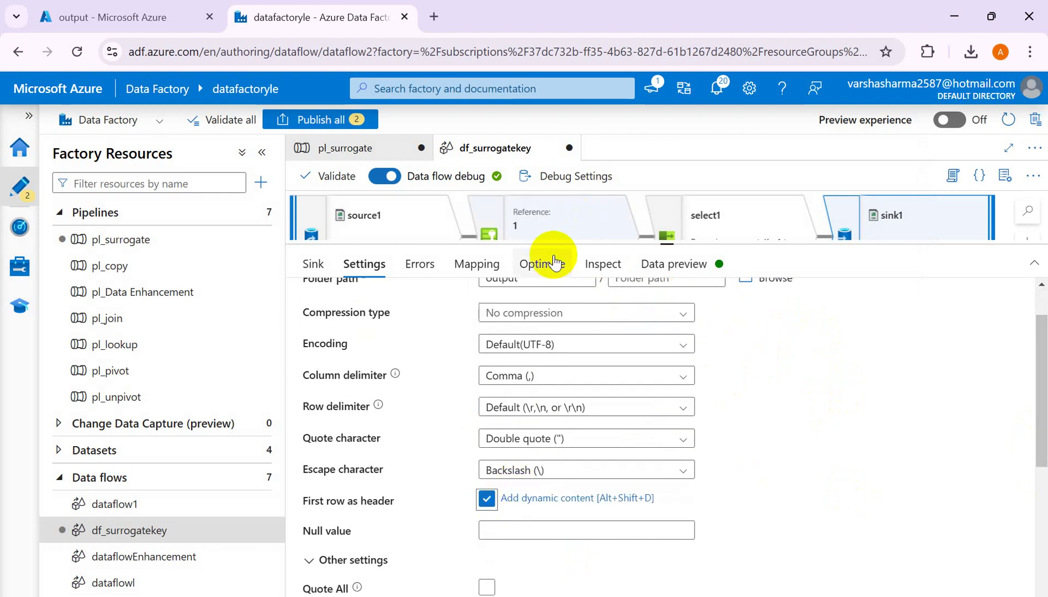
# Set sink1's file name option to Output to single file and name the file ProductMasterData.csv
pyautogui.moveTo(1045, 415); pyautogui.dragTo(1044, 533)
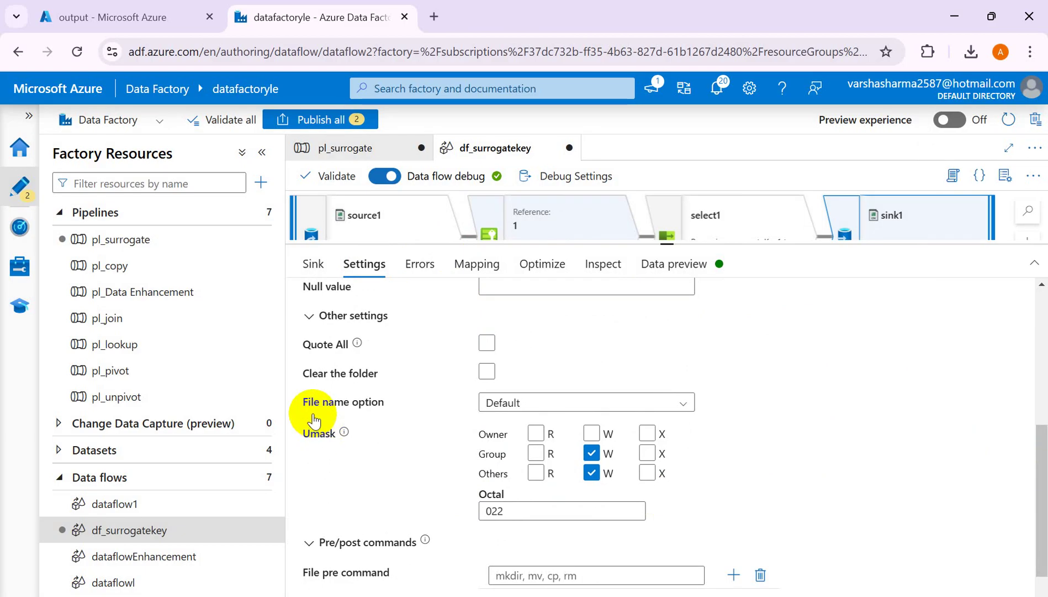
pyautogui.moveTo(307, 402); pyautogui.dragTo(378, 403)
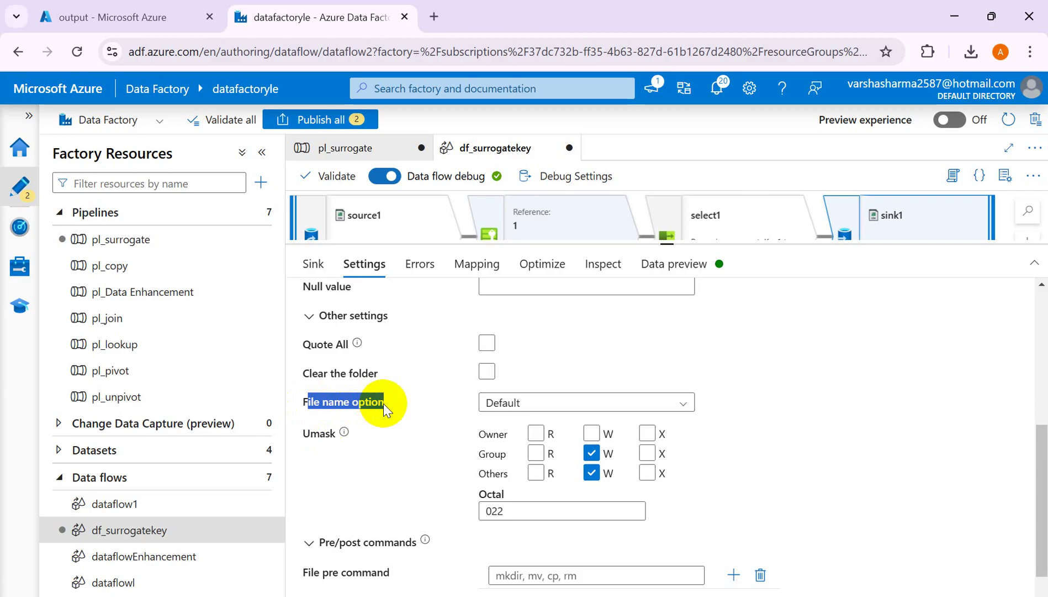
pyautogui.click(689, 403)
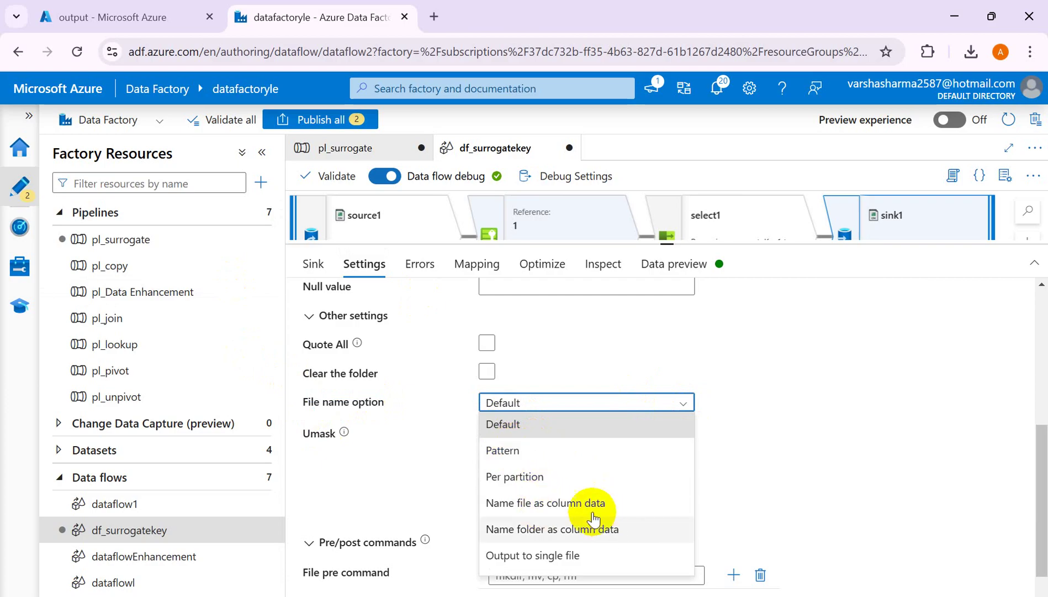
pyautogui.click(561, 558)
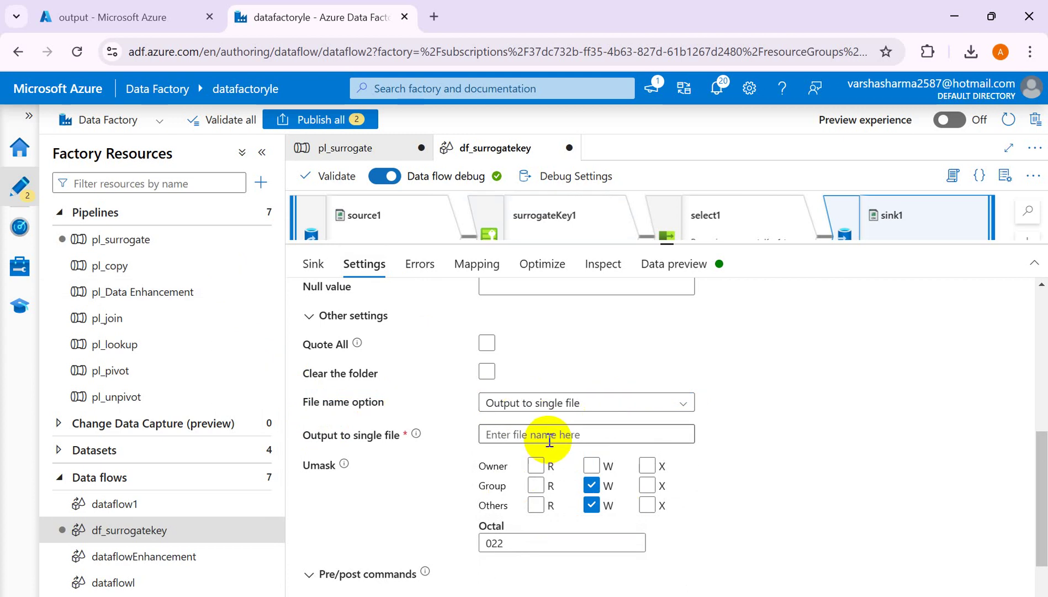
pyautogui.click(550, 440)
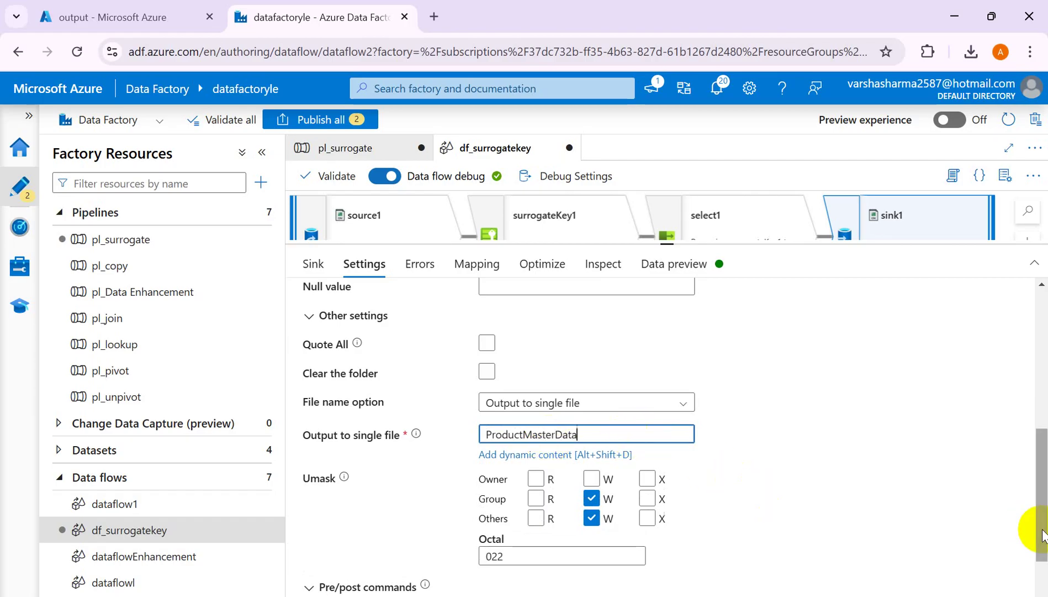
pyautogui.scroll(-2, 1040, 507)
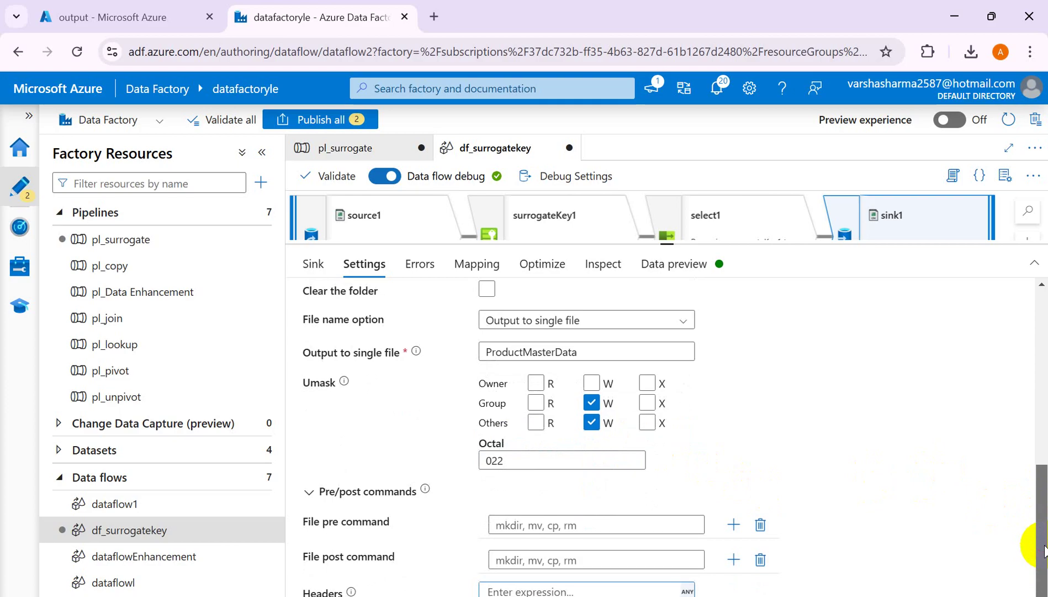
pyautogui.click(592, 353)
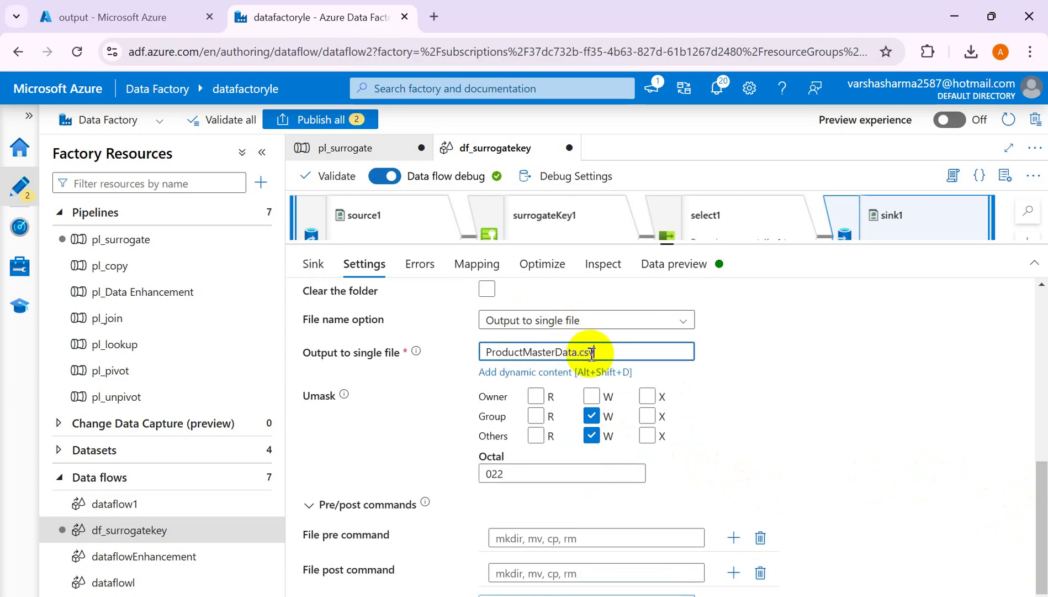
# Apply the single partition setting that sink1's single-file output requires
pyautogui.click(1043, 488)
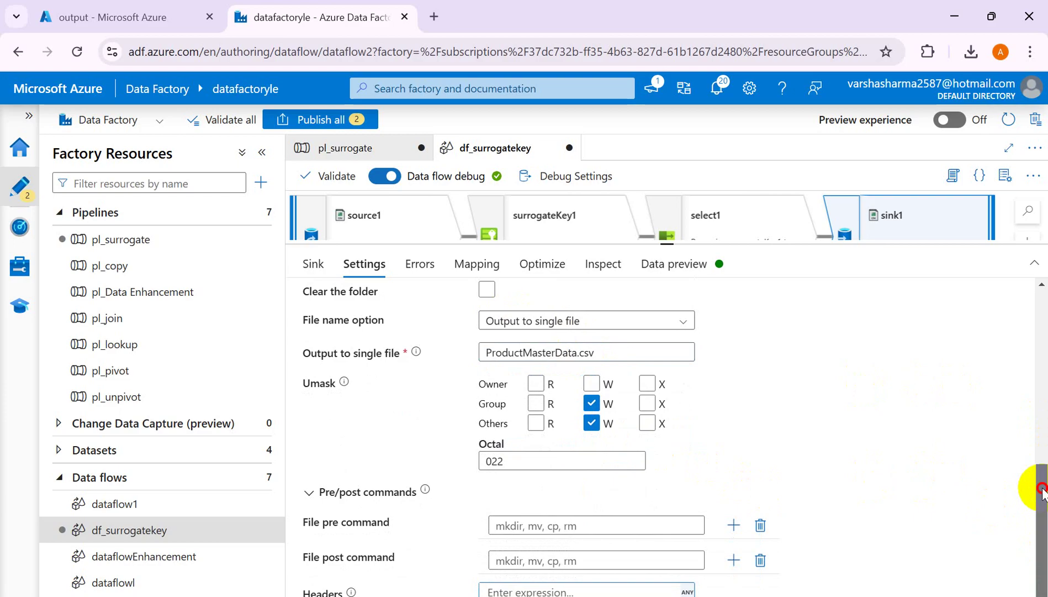
pyautogui.moveTo(1042, 489); pyautogui.dragTo(1043, 229)
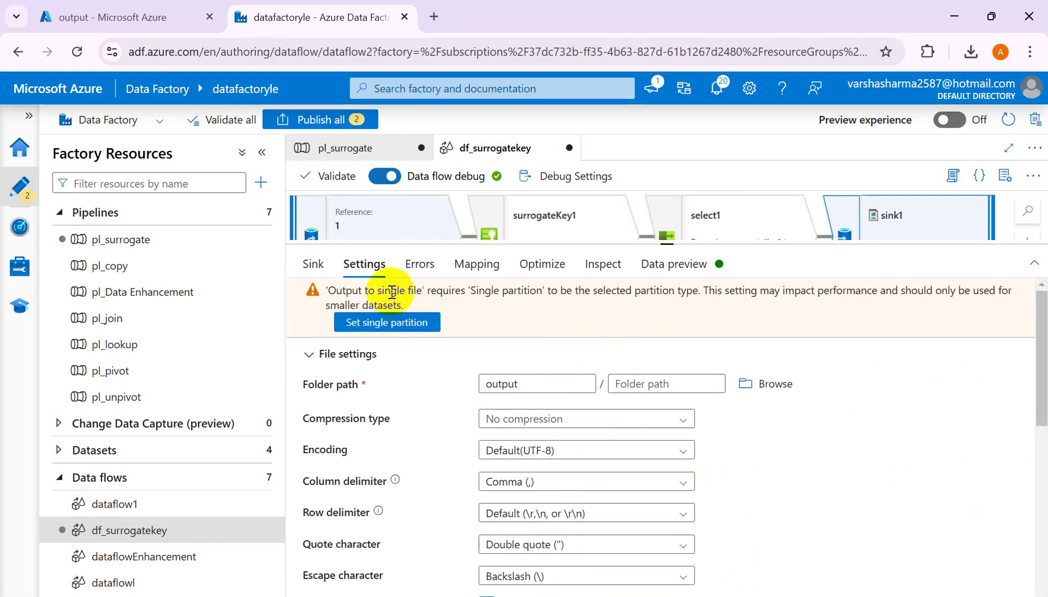
pyautogui.click(381, 325)
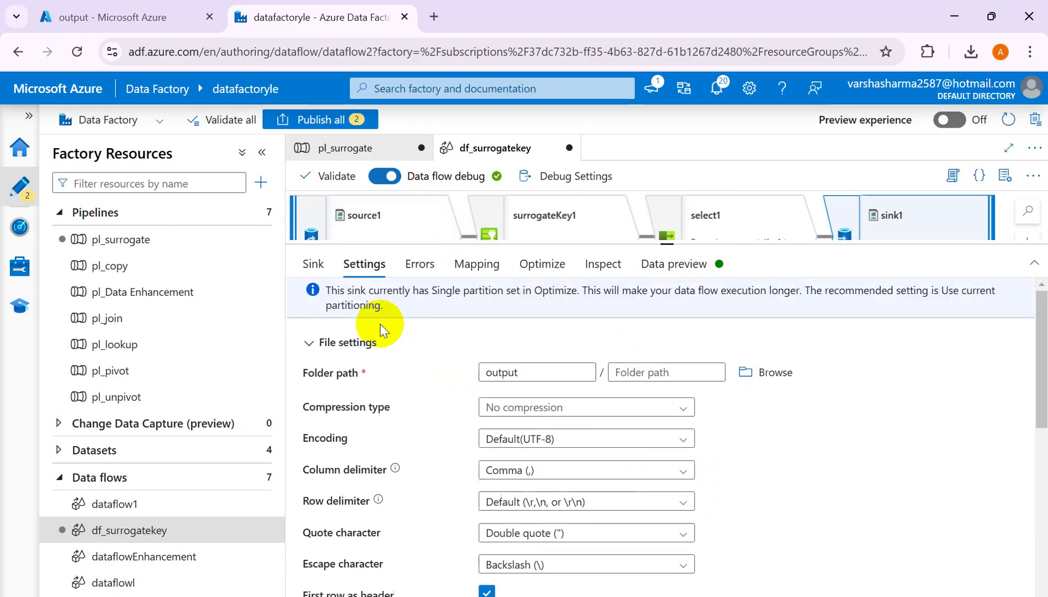
# Check sink1's partition option and review its error handling and column mapping settings
pyautogui.click(538, 269)
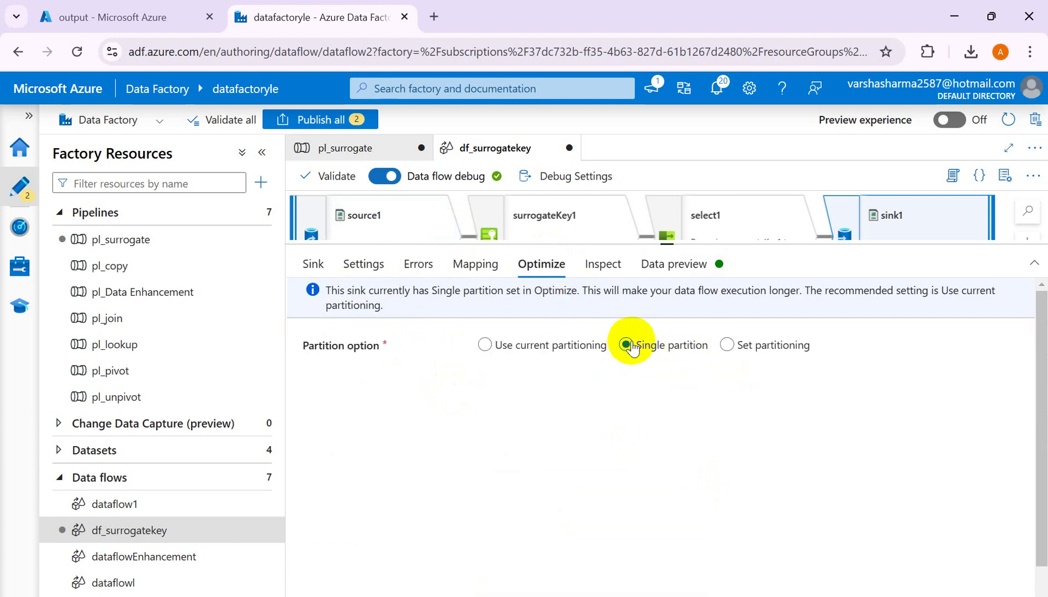
pyautogui.click(420, 264)
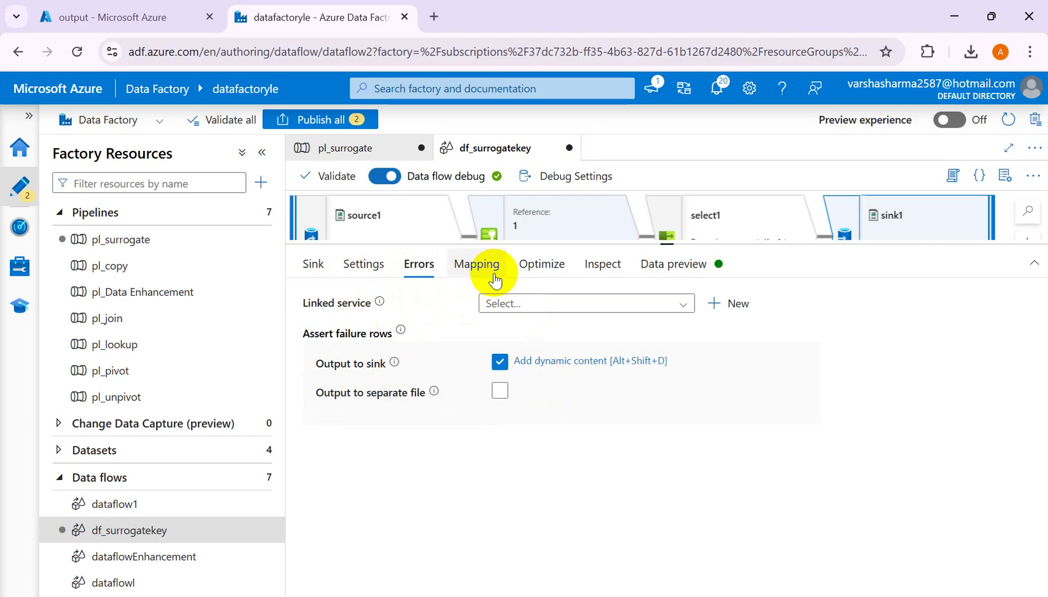
pyautogui.click(476, 264)
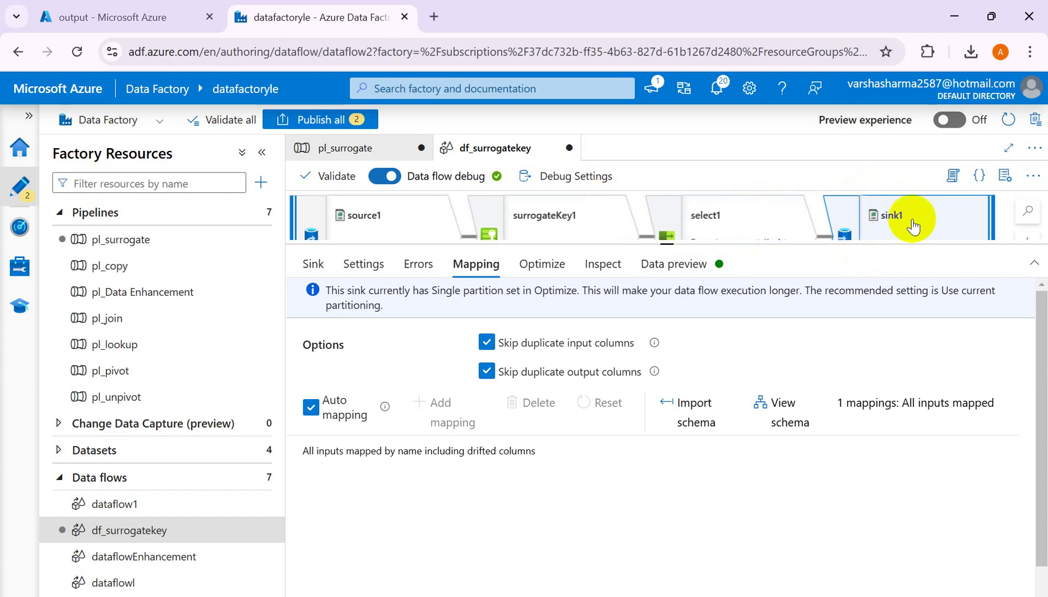
# Review sink1's partition option and output schema, and refresh its data preview to examine the resulting rows
pyautogui.click(544, 265)
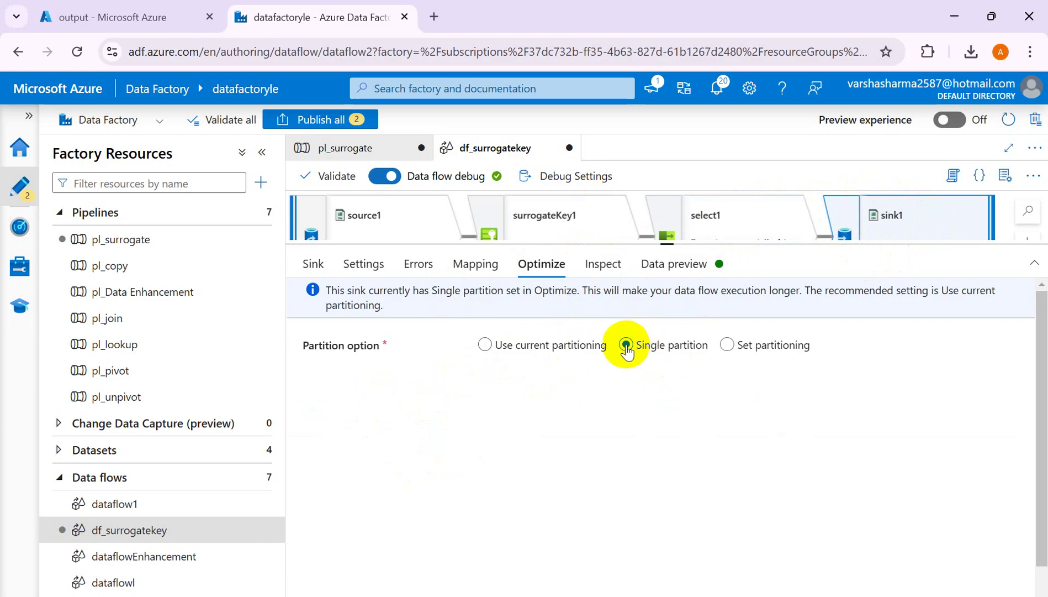
pyautogui.click(602, 263)
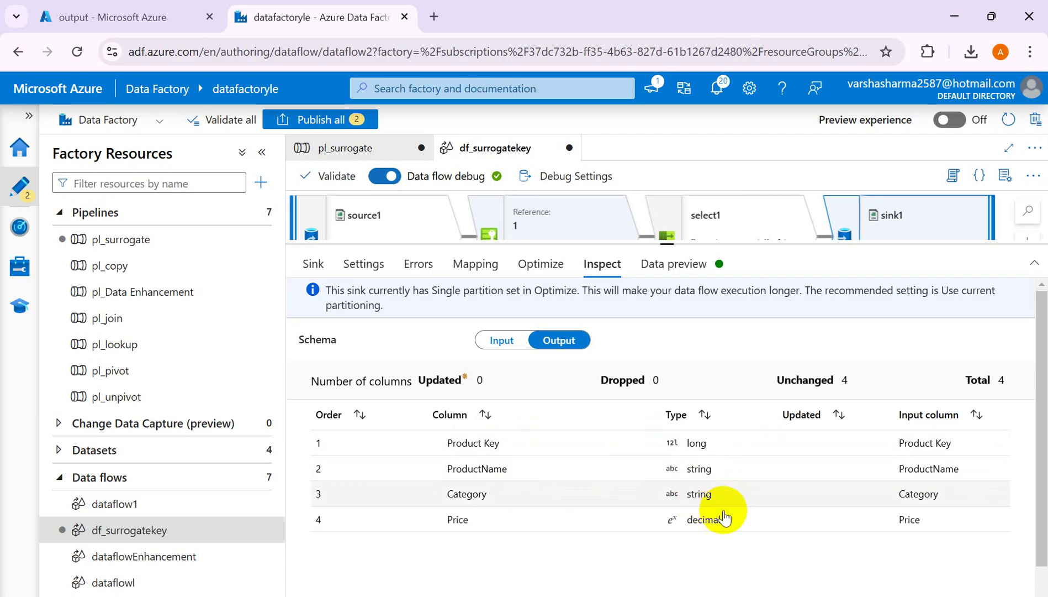
pyautogui.click(669, 270)
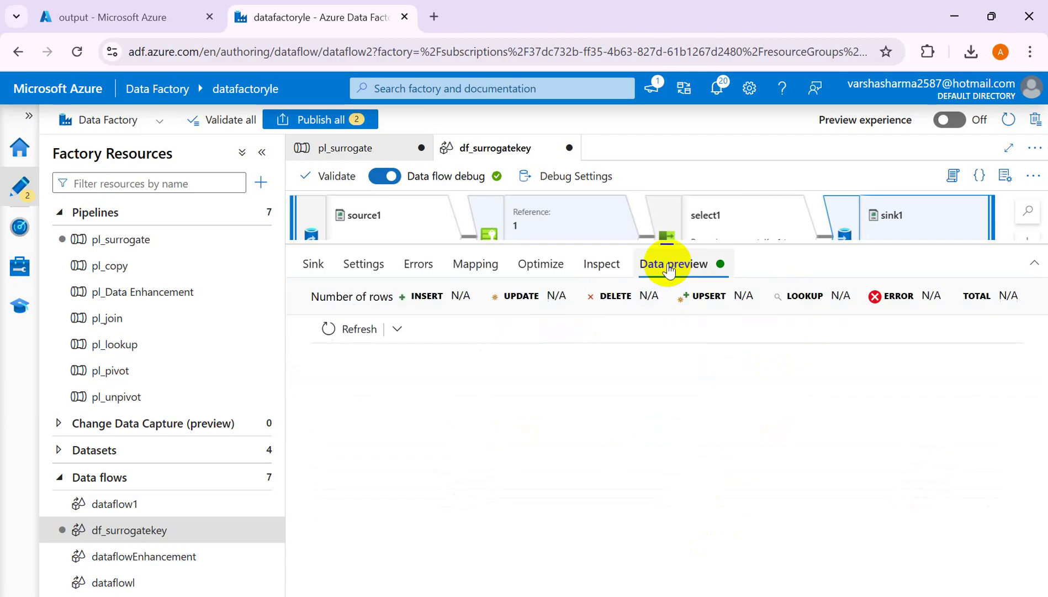
pyautogui.click(353, 329)
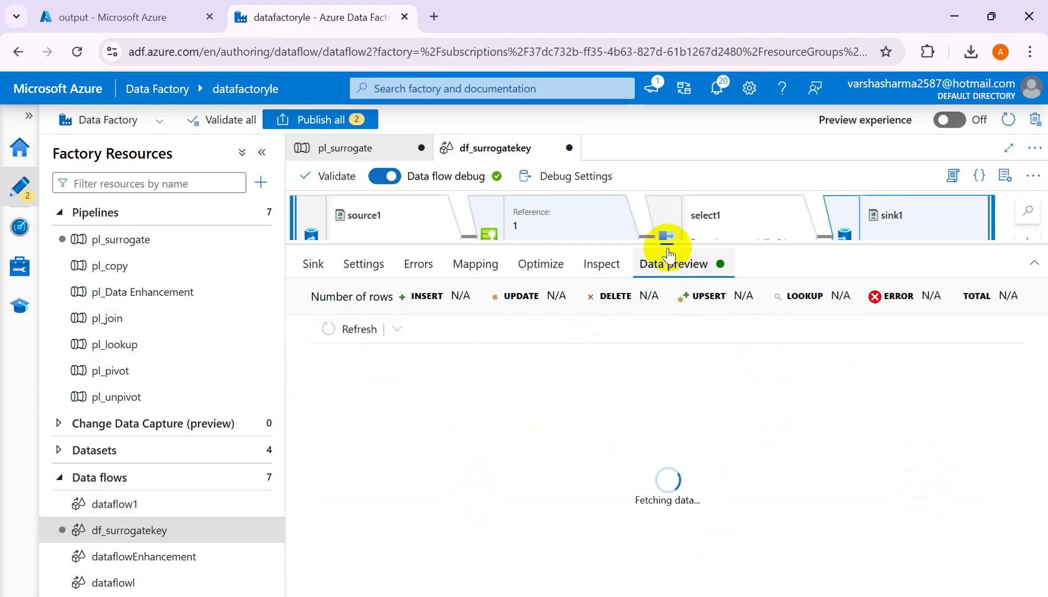
pyautogui.moveTo(667, 244); pyautogui.dragTo(664, 321)
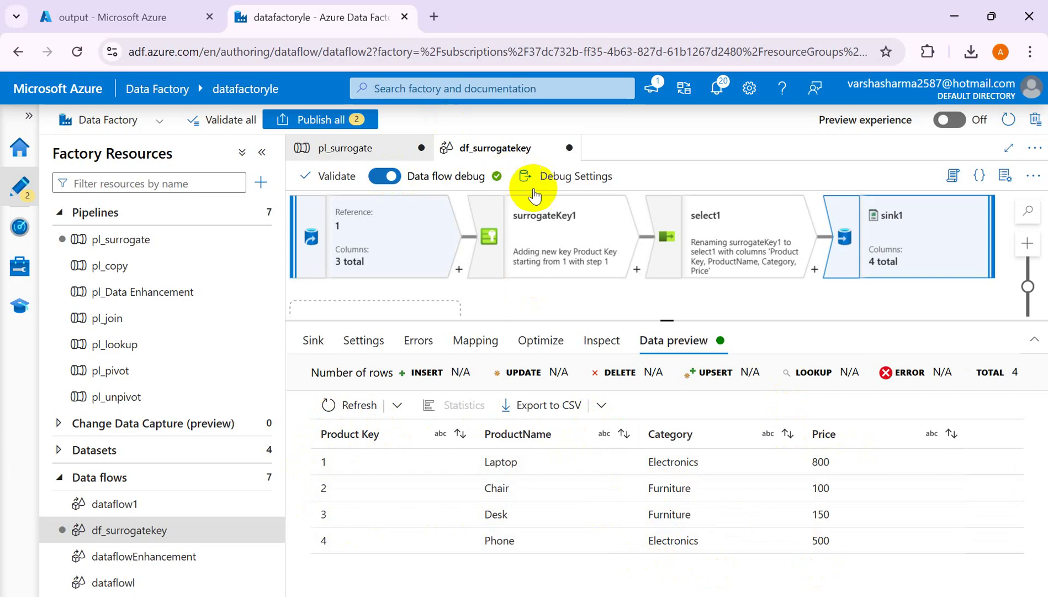
# Publish pl_surrogate and df_surrogatekey, and return the Azure portal to stora2's container list while the changes deploy
pyautogui.click(320, 120)
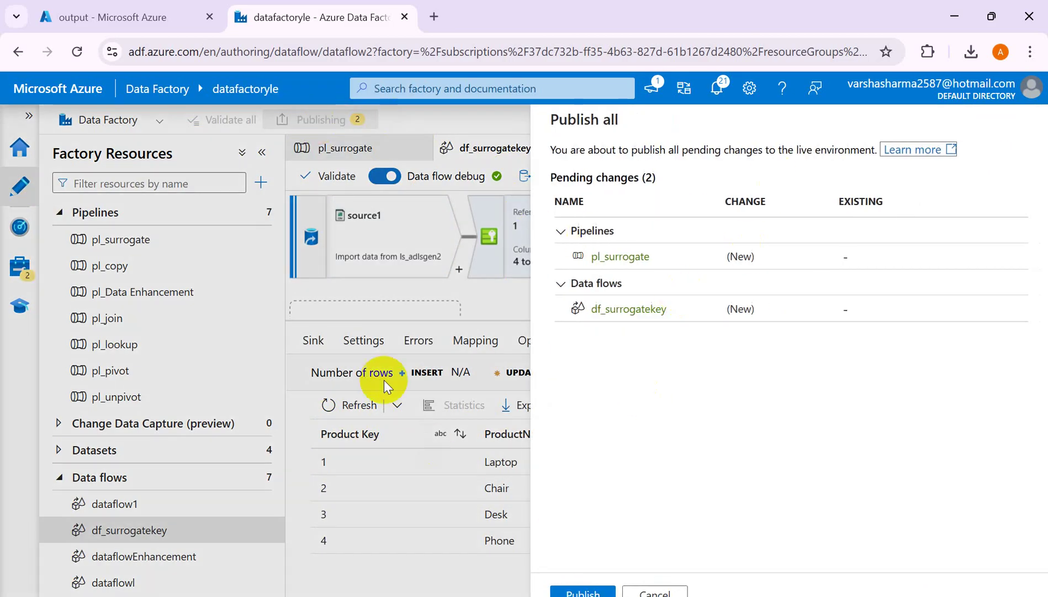
pyautogui.click(581, 593)
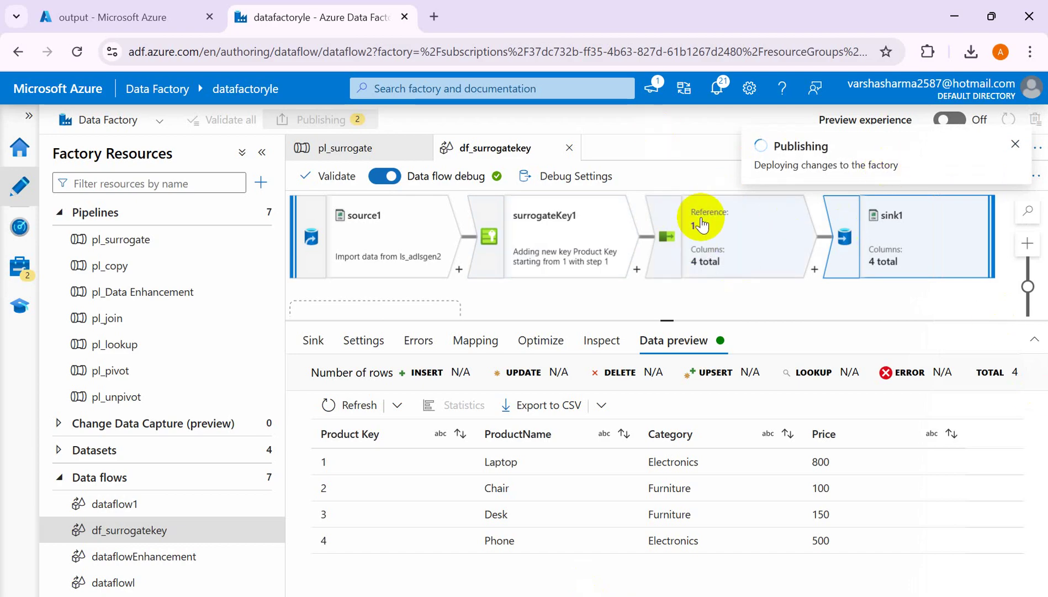
pyautogui.click(145, 17)
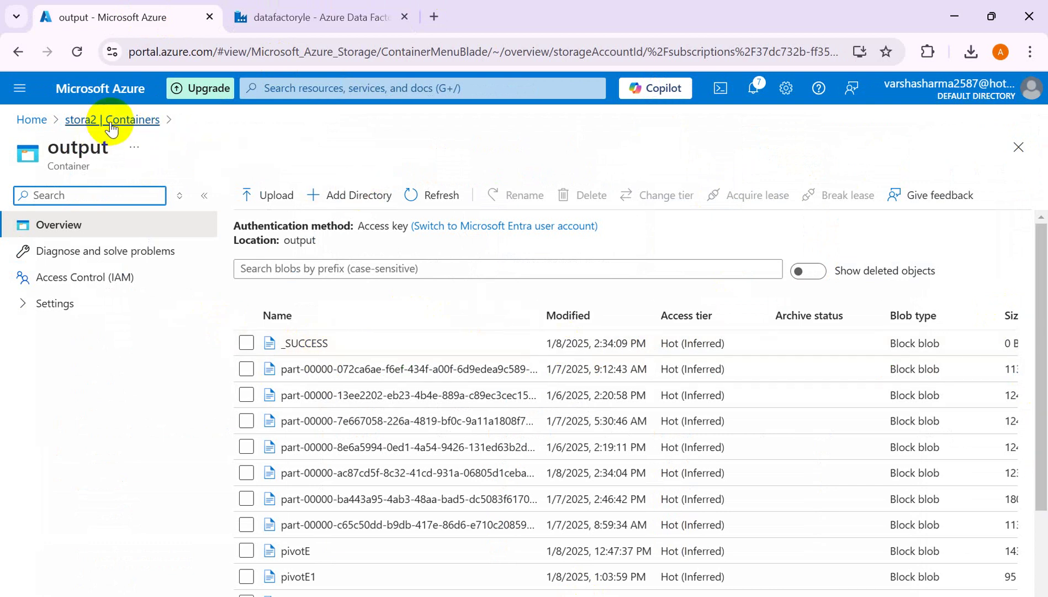
pyautogui.click(112, 120)
pyautogui.click(276, 17)
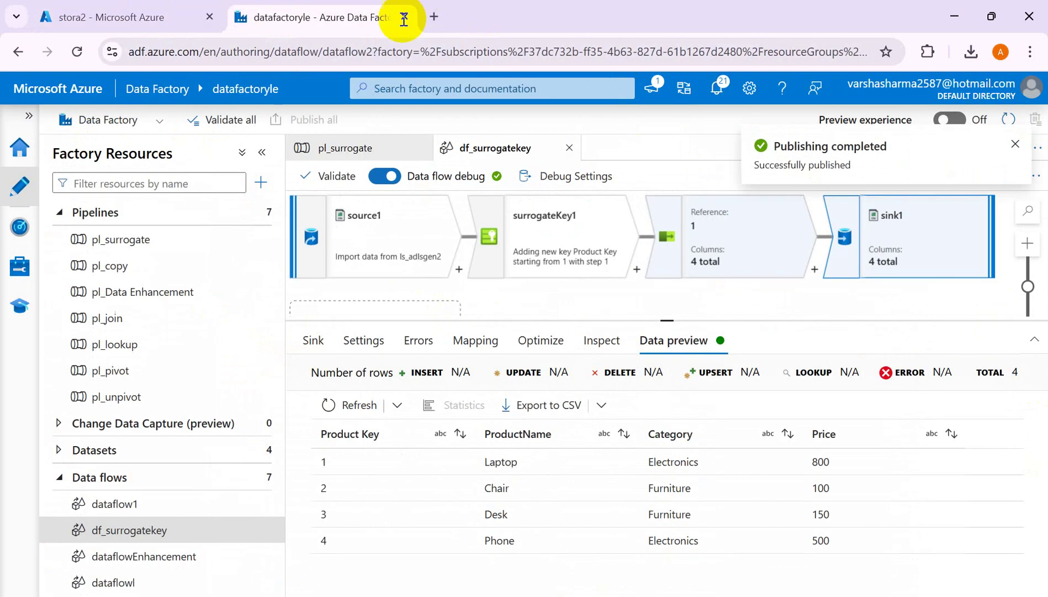
pyautogui.click(1016, 144)
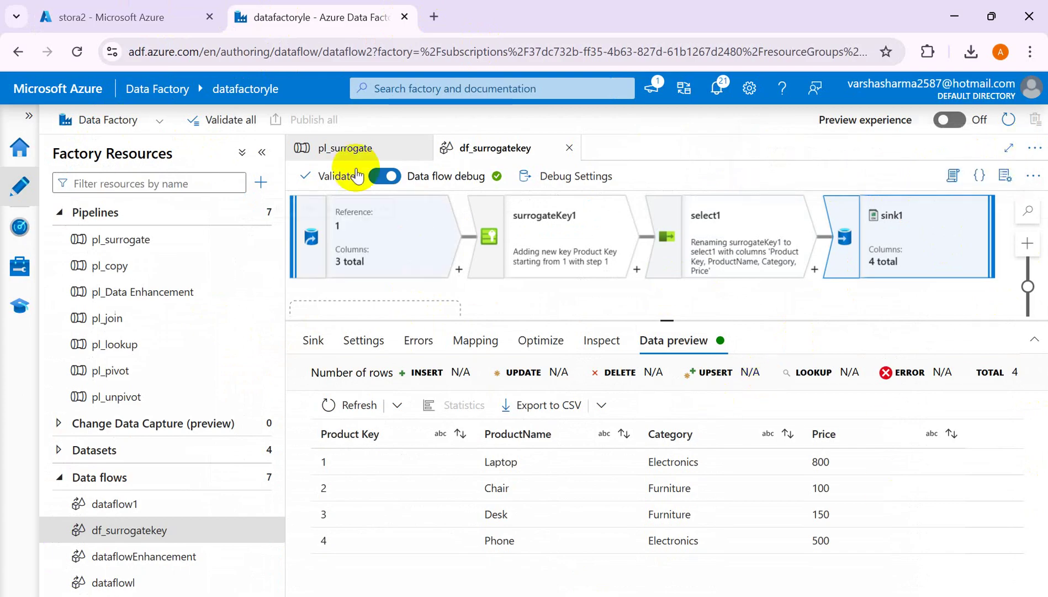
# Open pl_surrogate and review the parameters and general settings of its Data flow1 activity
pyautogui.click(346, 150)
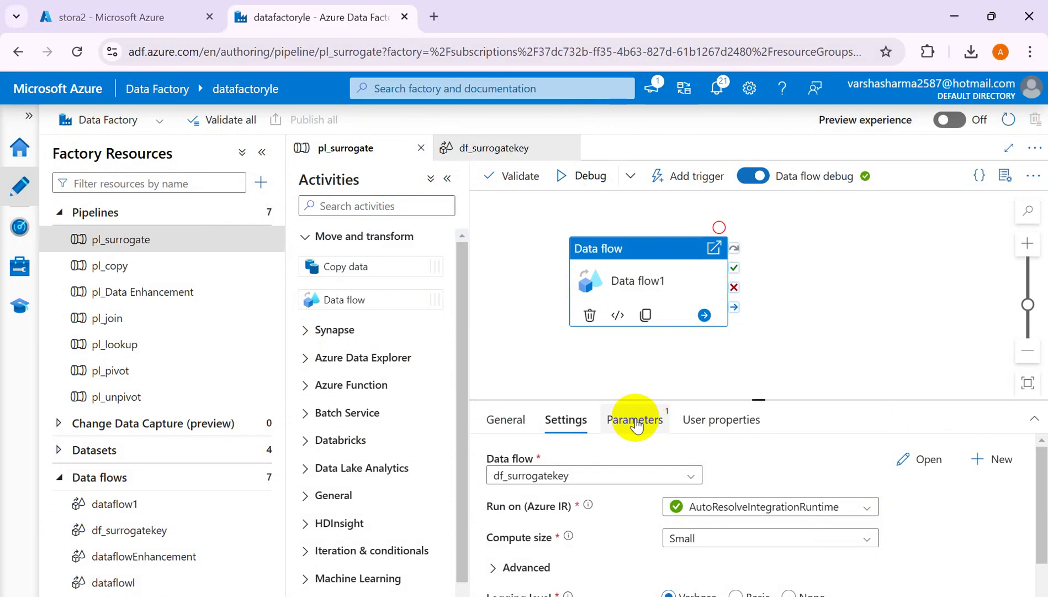
pyautogui.click(637, 424)
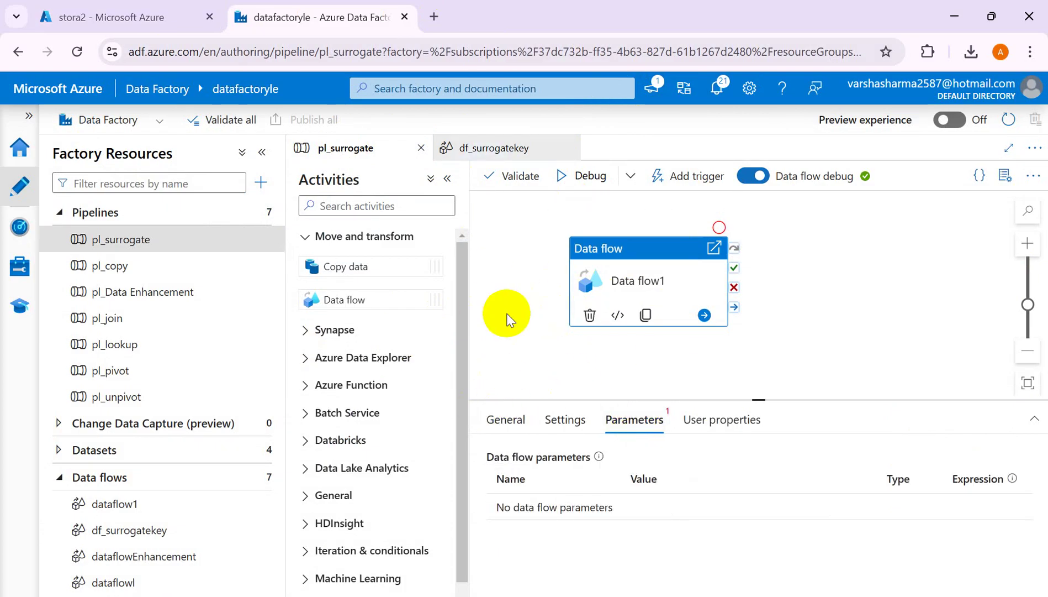
pyautogui.click(506, 420)
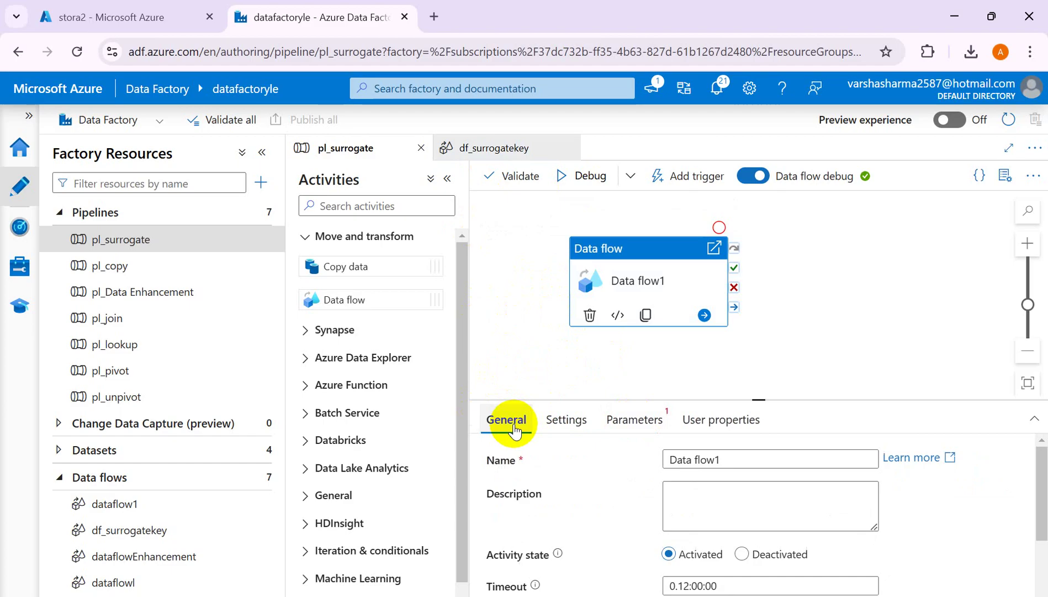
# Add a String parameter named TestRun with default value True to the pl_surrogate pipeline
pyautogui.click(513, 343)
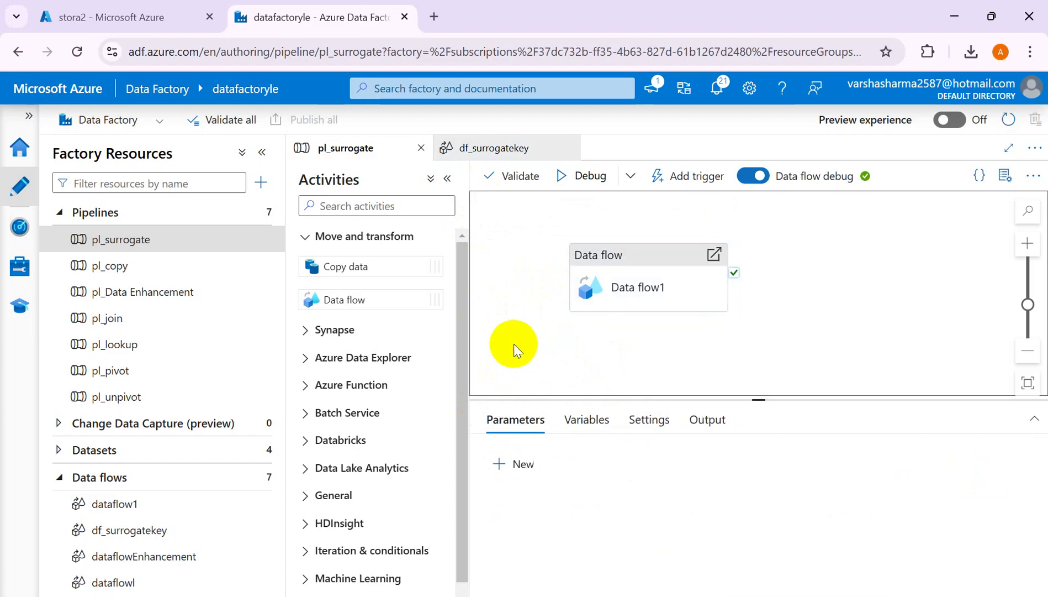
pyautogui.click(522, 463)
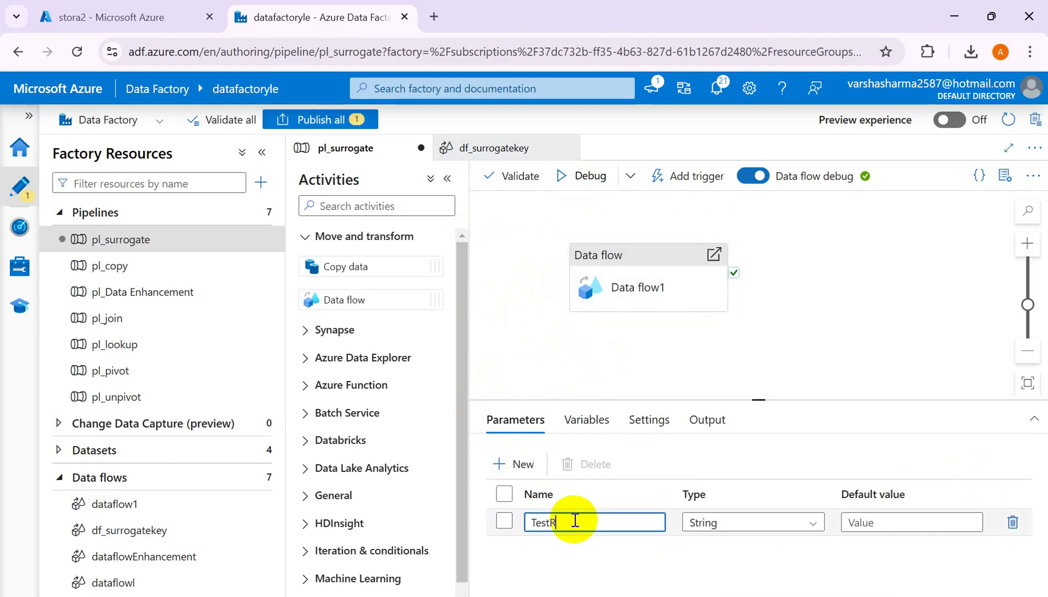
pyautogui.write('TestRun')
pyautogui.click(871, 523)
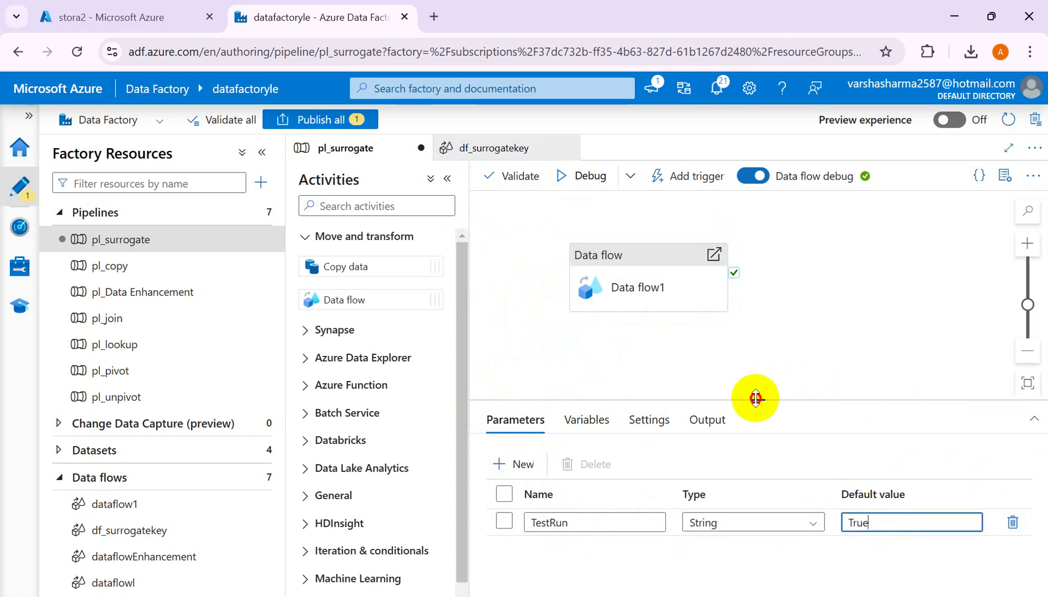
pyautogui.moveTo(755, 398); pyautogui.dragTo(751, 353)
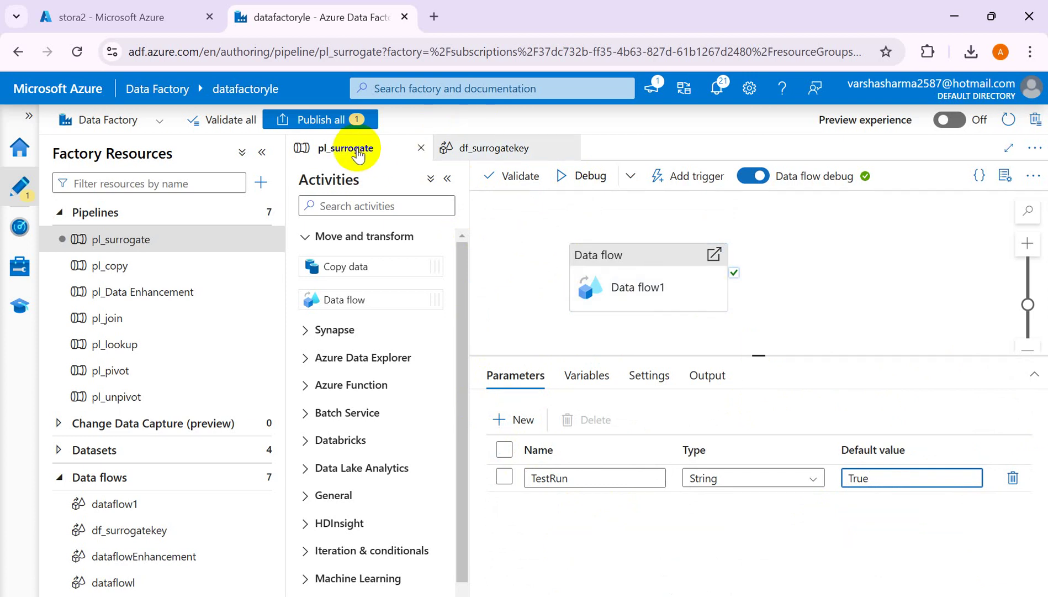
# Publish the edited pl_surrogate pipeline and start a debug run with TestRun set to True
pyautogui.click(317, 123)
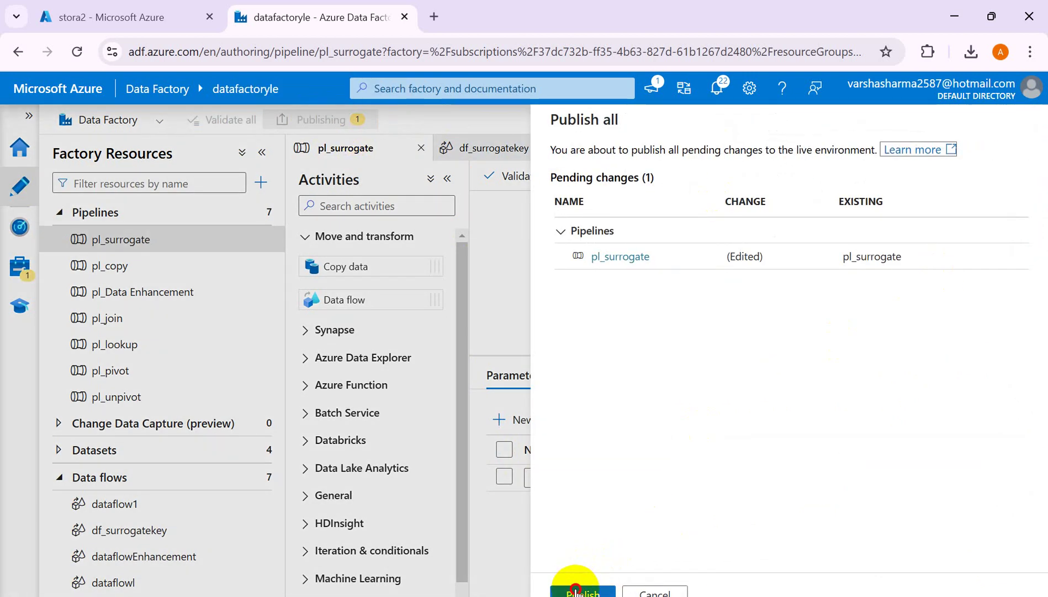
pyautogui.click(576, 590)
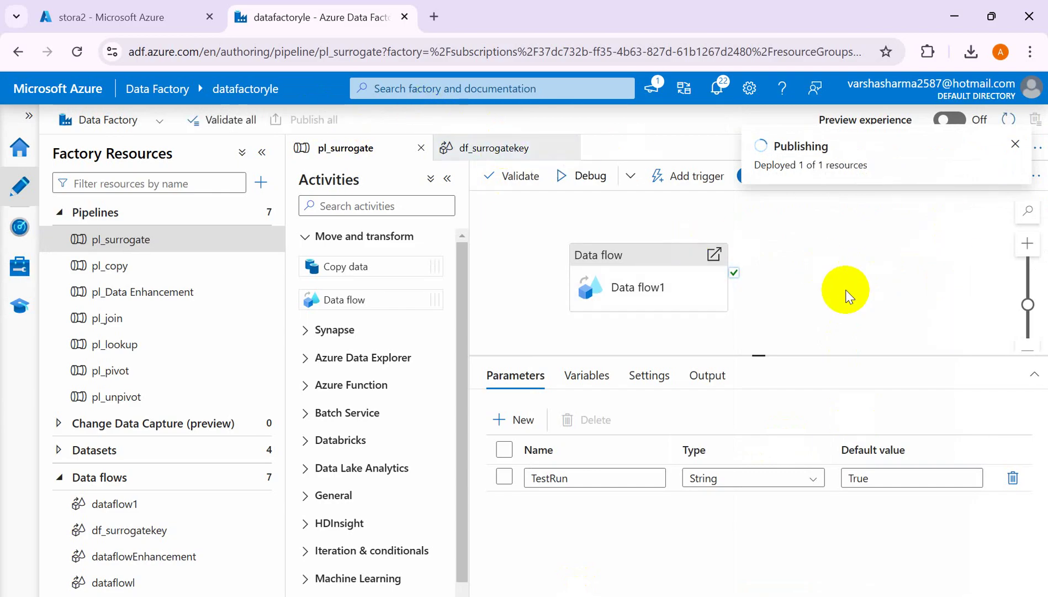
pyautogui.click(1019, 145)
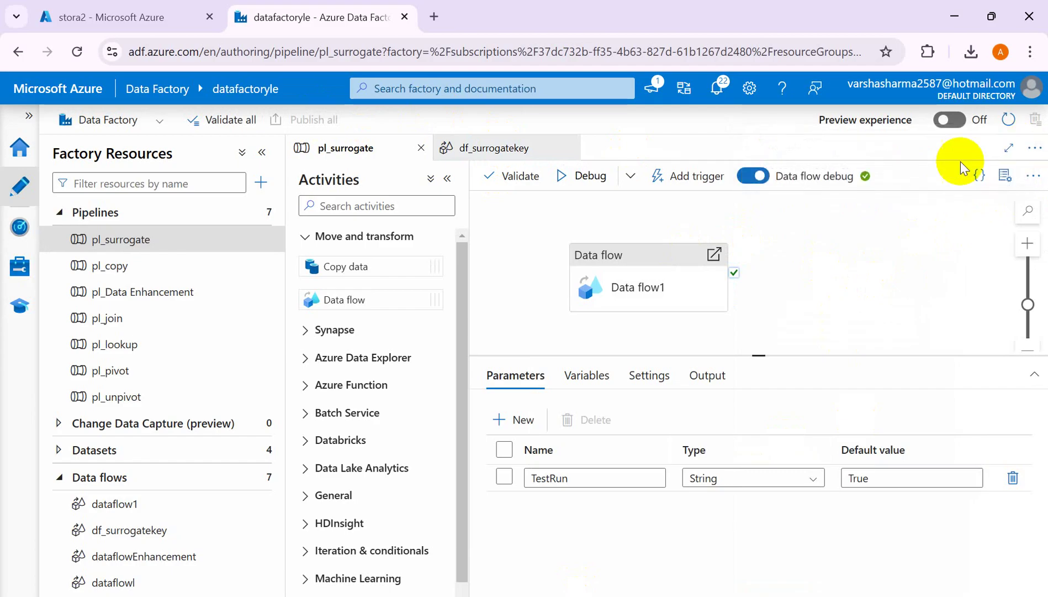
pyautogui.click(588, 178)
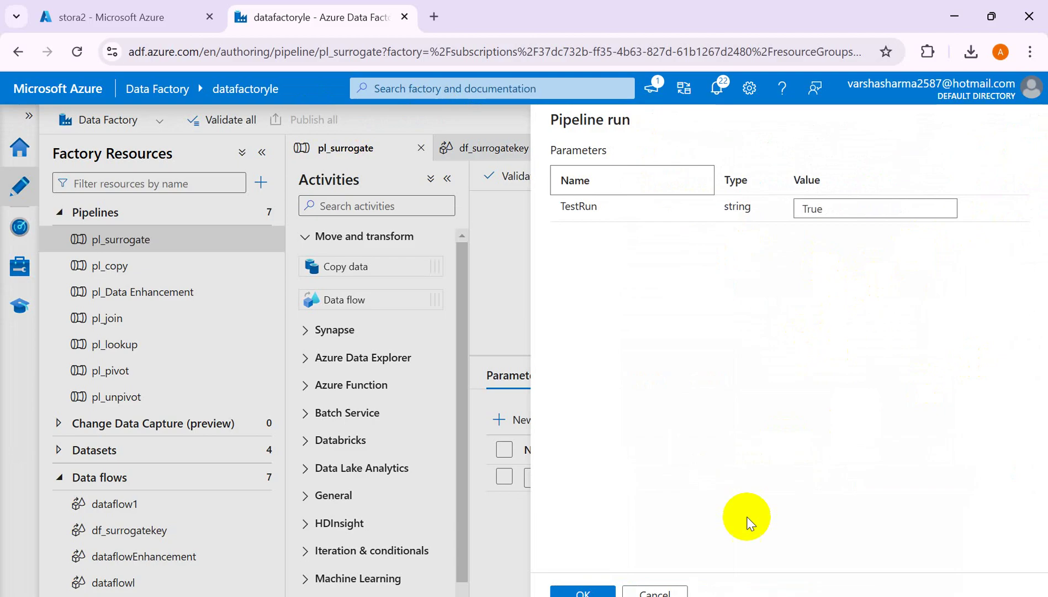
pyautogui.click(577, 590)
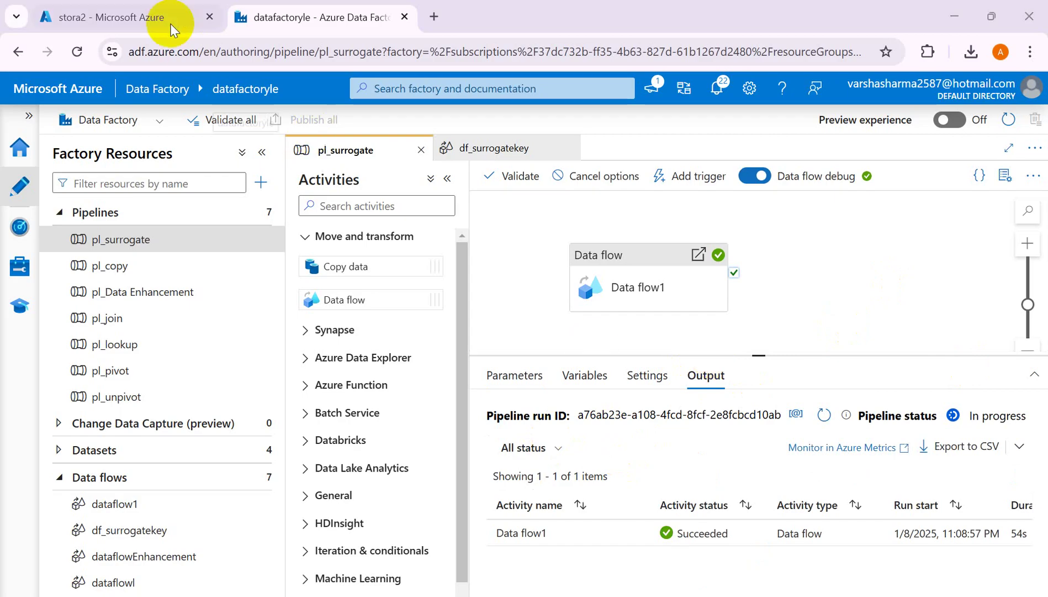
# Switch to the Azure portal and examine the contents of ProductMasterData.csv in stora2's output container
pyautogui.click(108, 20)
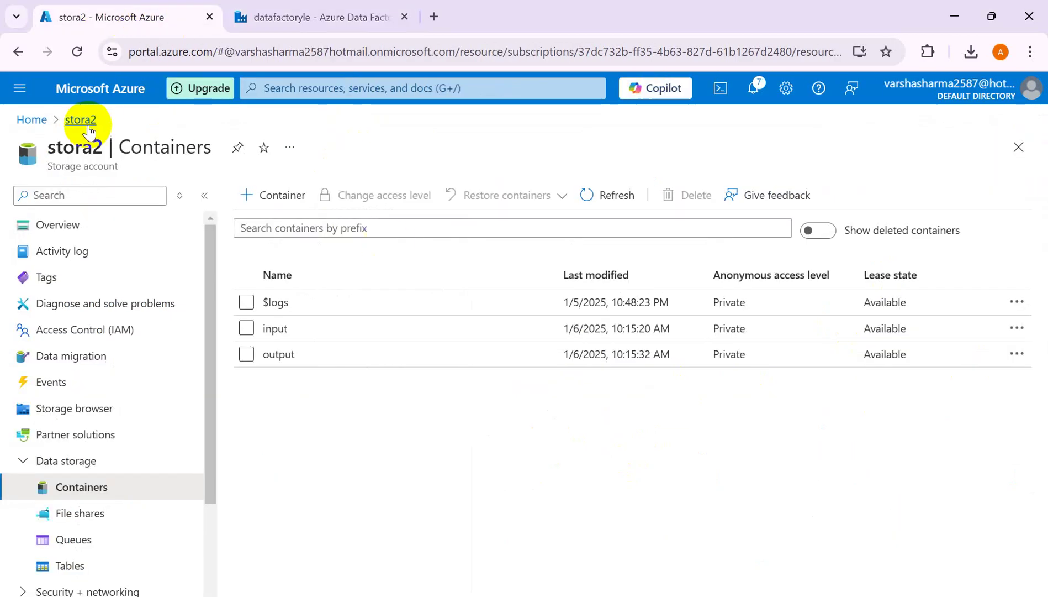
pyautogui.click(277, 354)
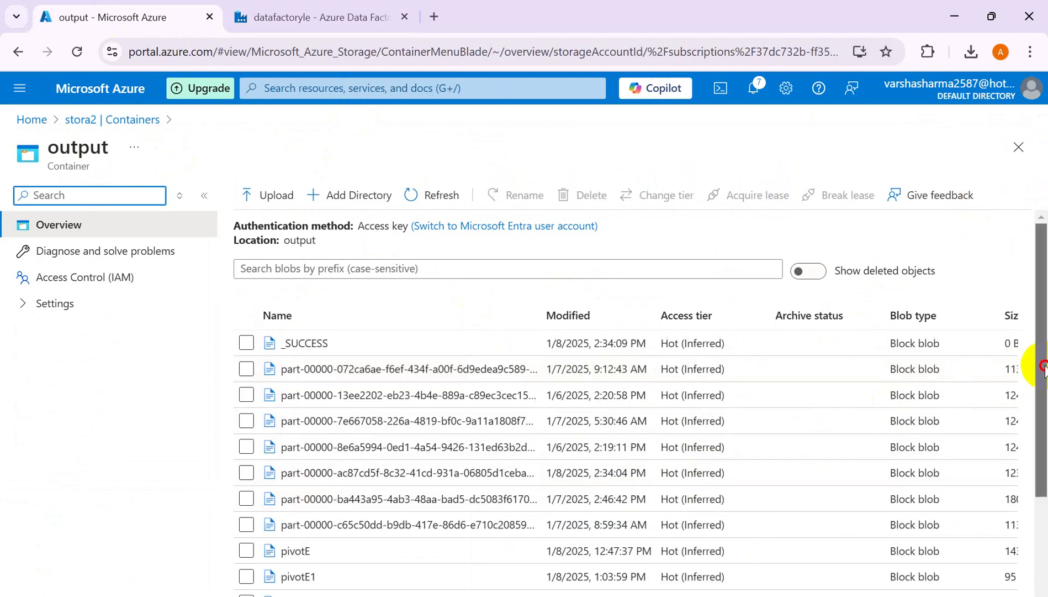
pyautogui.moveTo(1042, 359); pyautogui.dragTo(1044, 528)
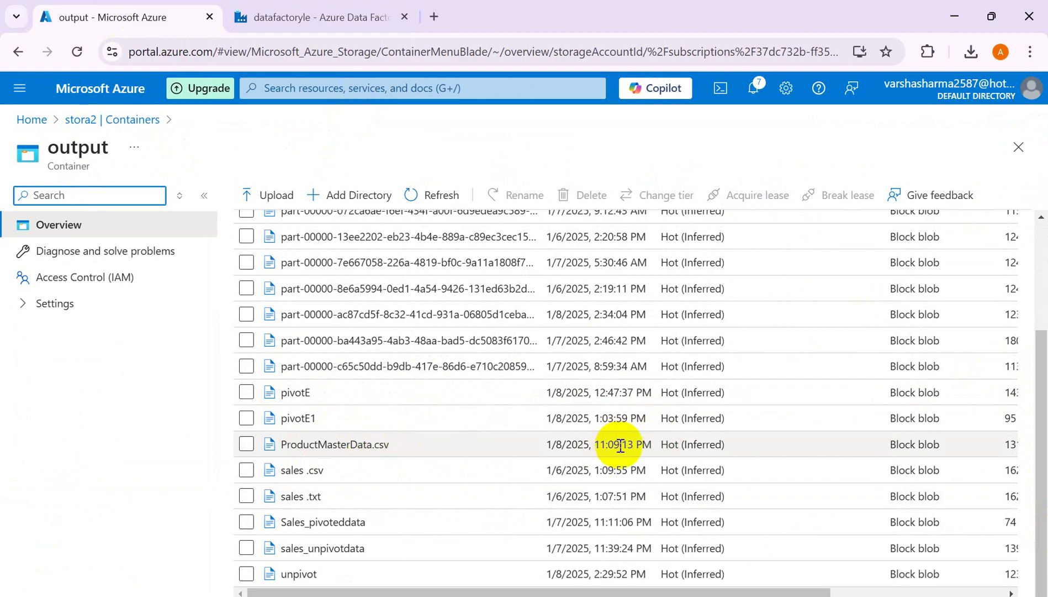
pyautogui.click(303, 444)
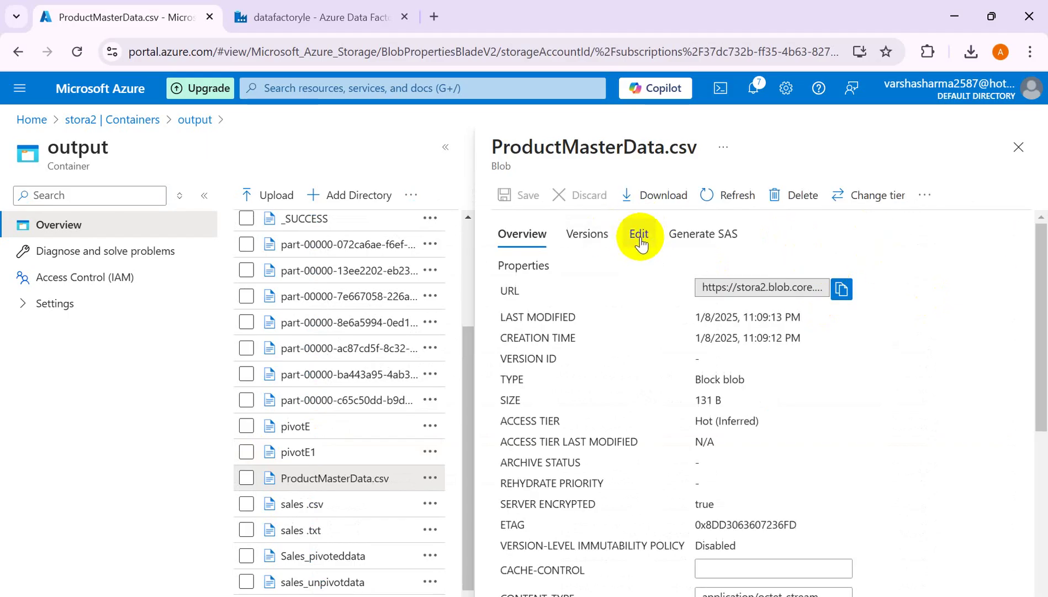
pyautogui.click(640, 237)
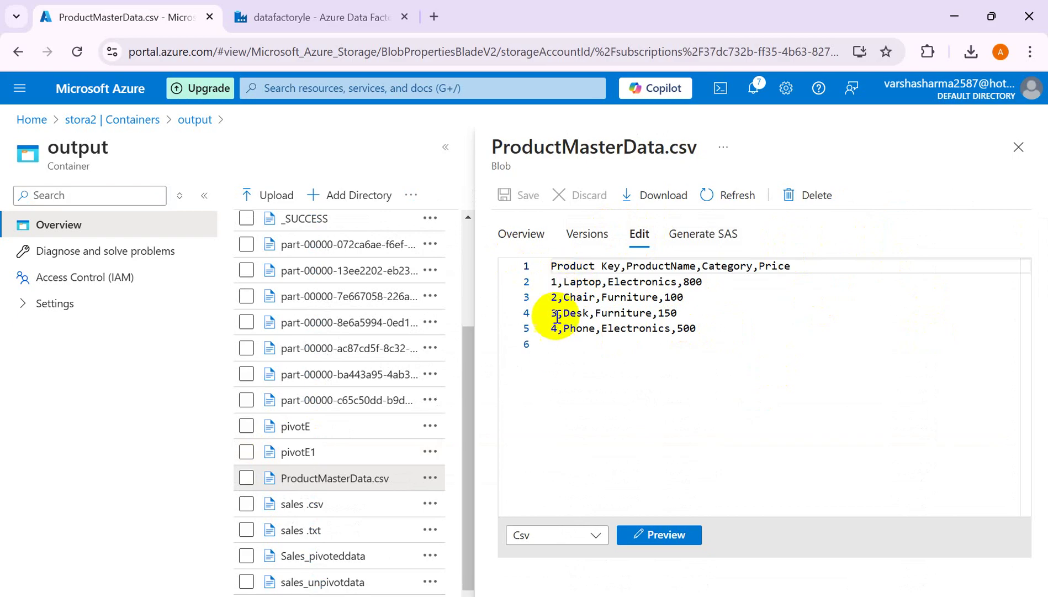
pyautogui.moveTo(700, 330); pyautogui.dragTo(556, 257)
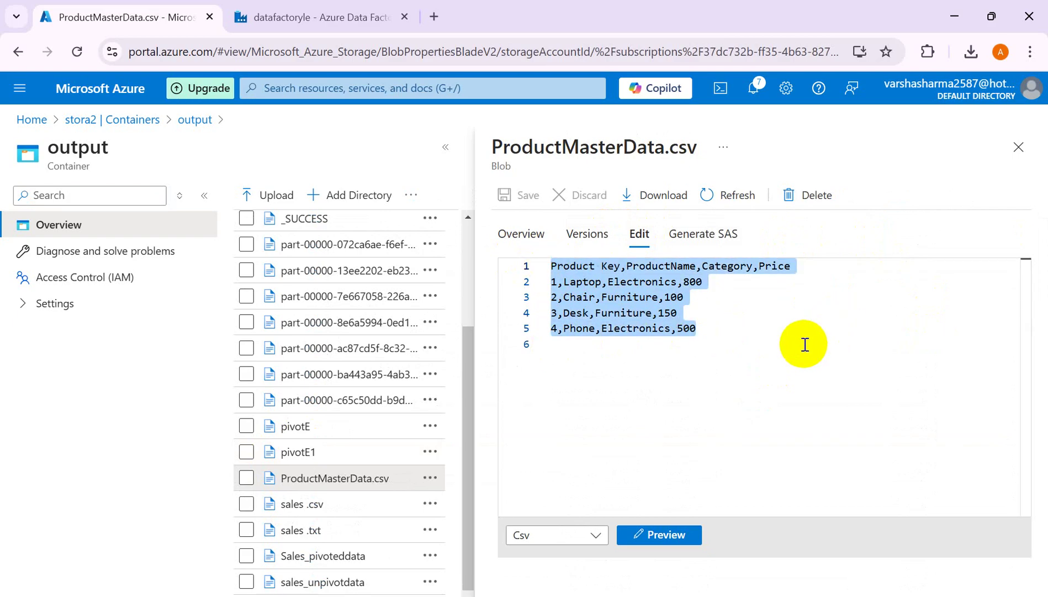
pyautogui.moveTo(694, 595)
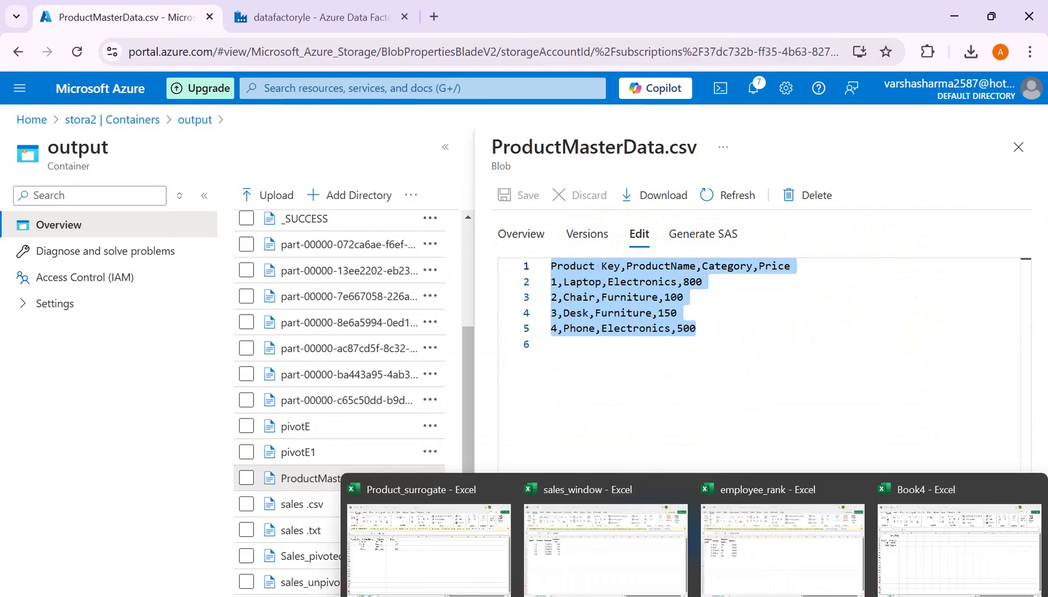
pyautogui.click(936, 555)
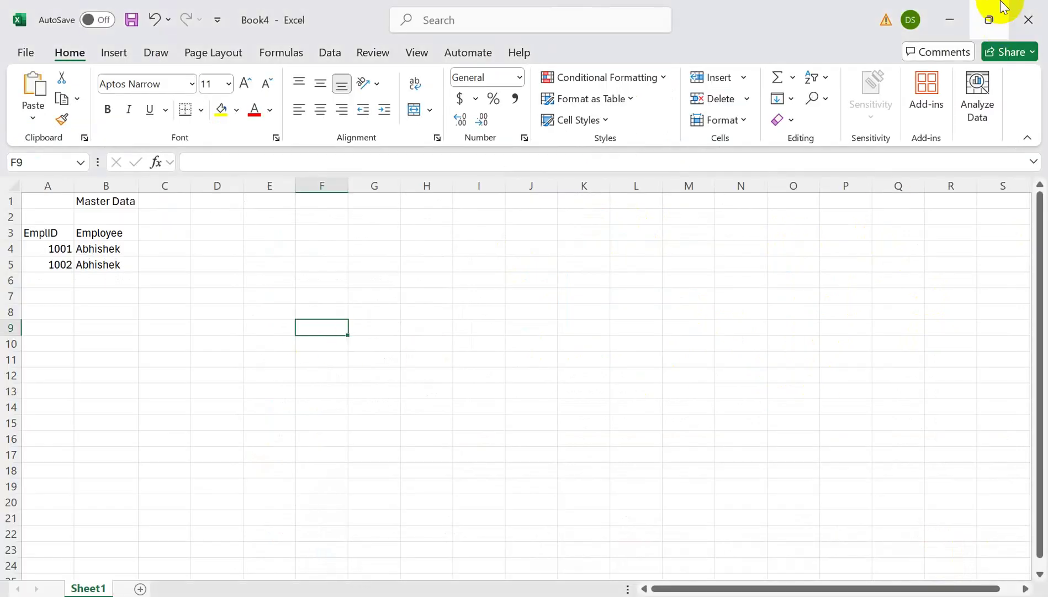
pyautogui.click(950, 20)
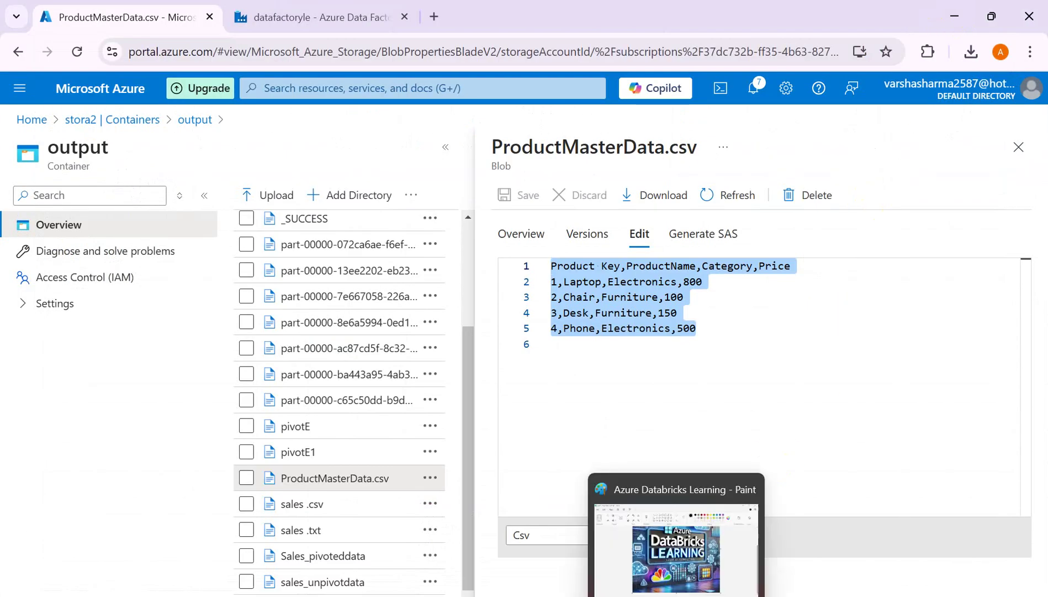
# Switch to the Product_surrogate workbook in Excel, enter LED as the product name below Phone, and delete the Product Key column
pyautogui.moveTo(694, 595)
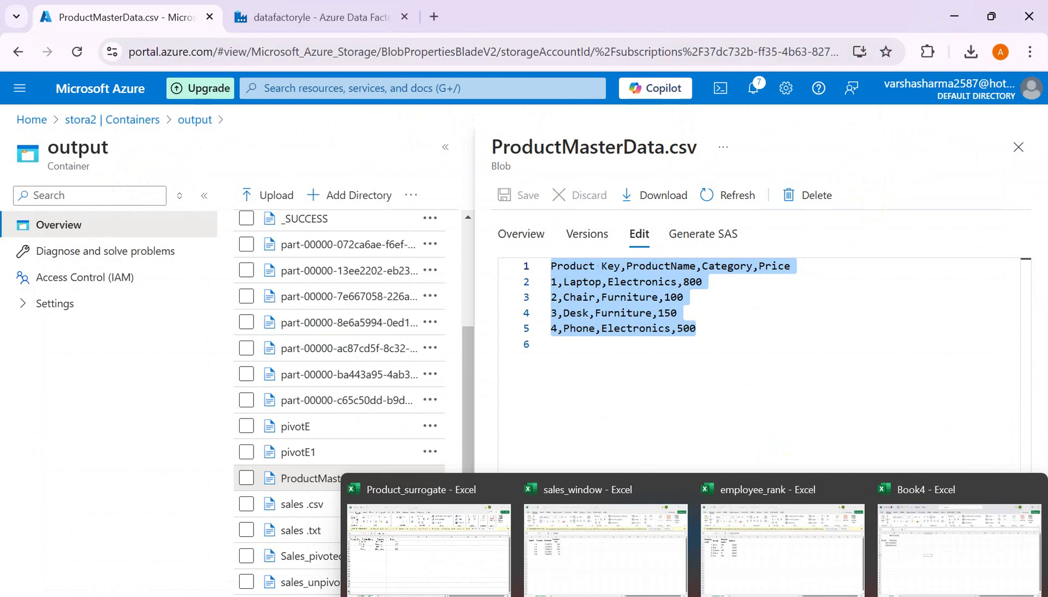
pyautogui.click(415, 531)
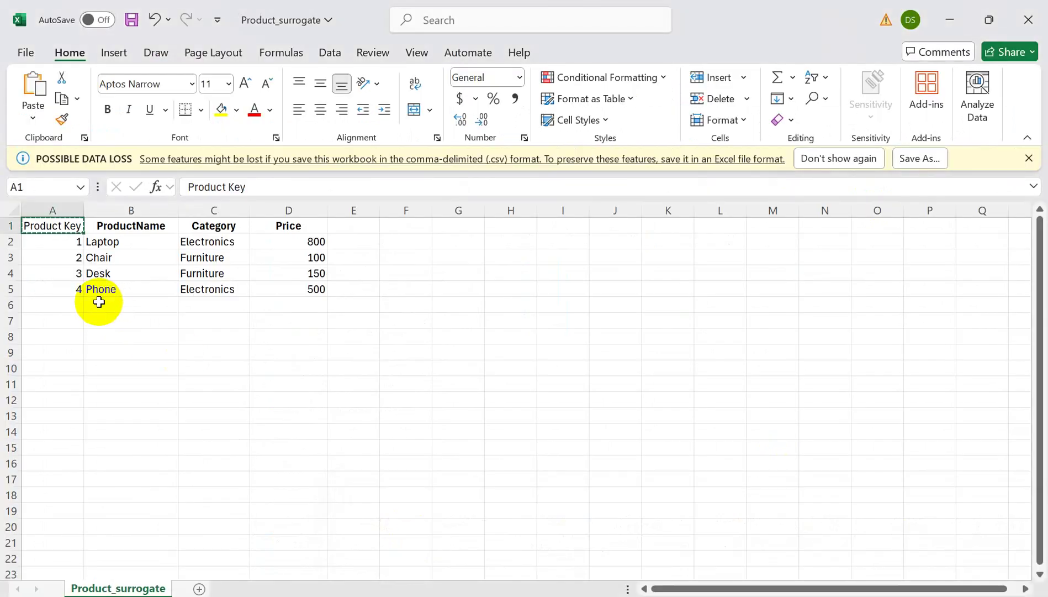
pyautogui.click(99, 302)
pyautogui.write('LED')
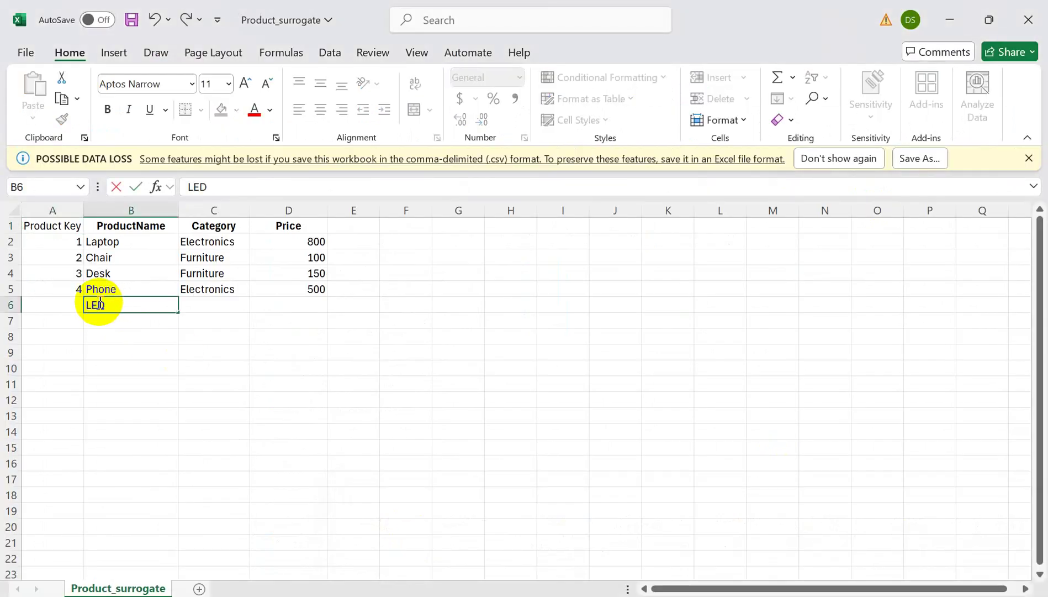
pyautogui.rightClick(43, 206)
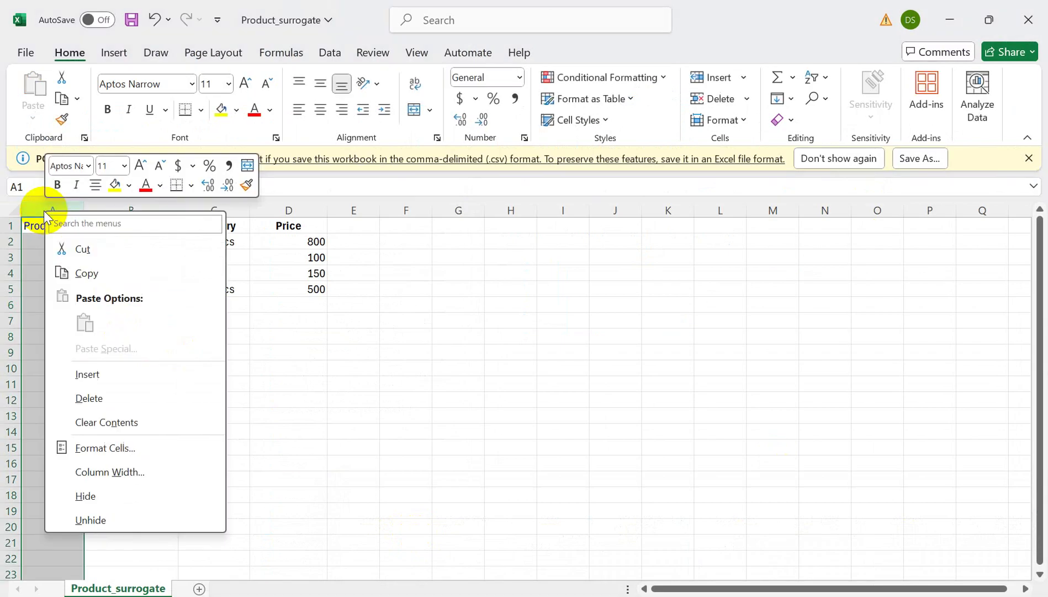
pyautogui.click(107, 394)
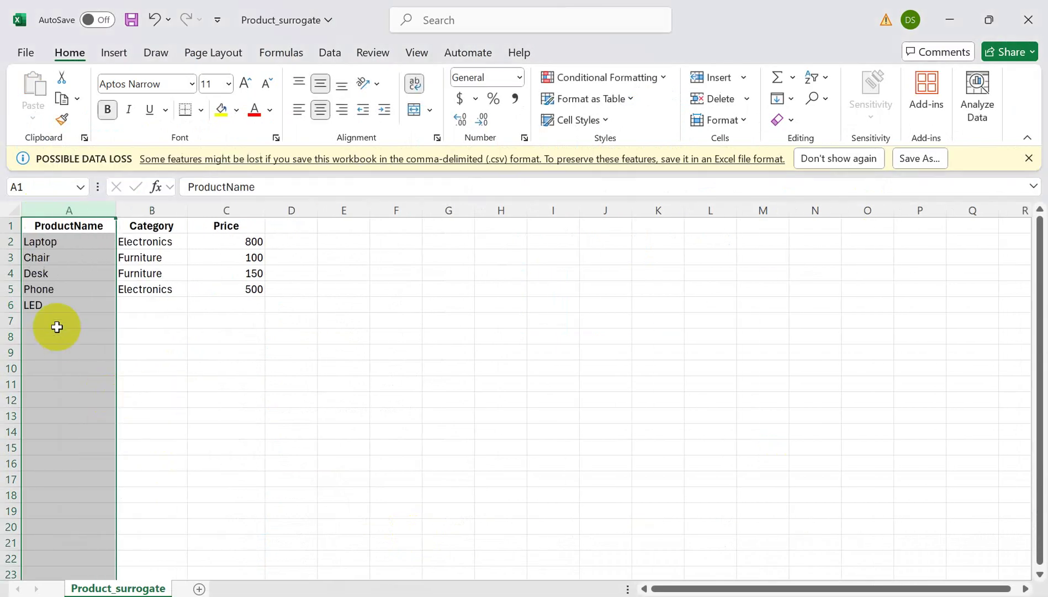
# Fill the row below Phone with ProductName Sofa, Category Furniture and Price 800, replacing the LED entry
pyautogui.click(138, 305)
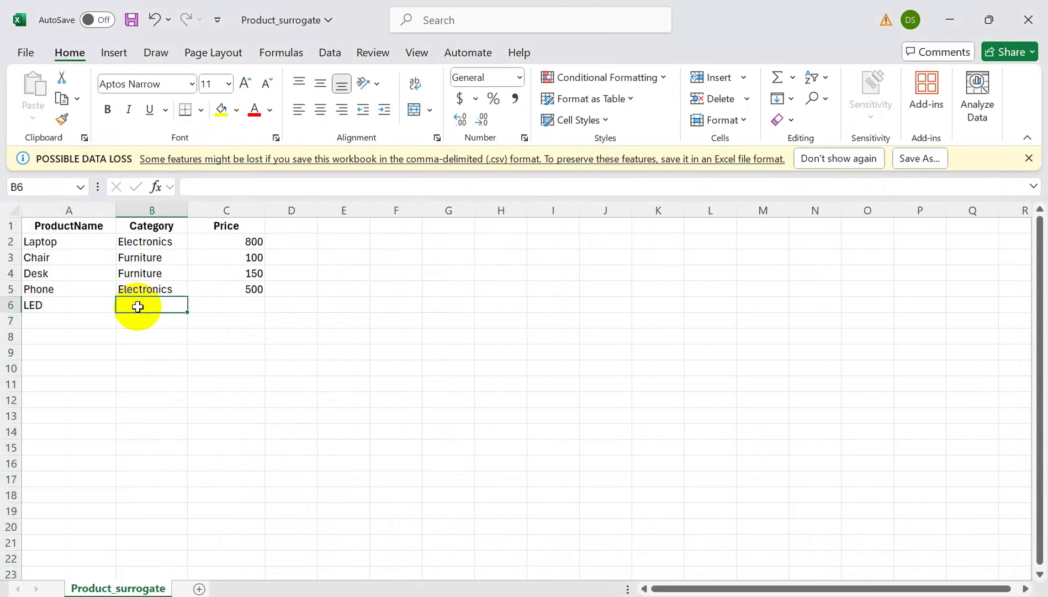
pyautogui.click(58, 309)
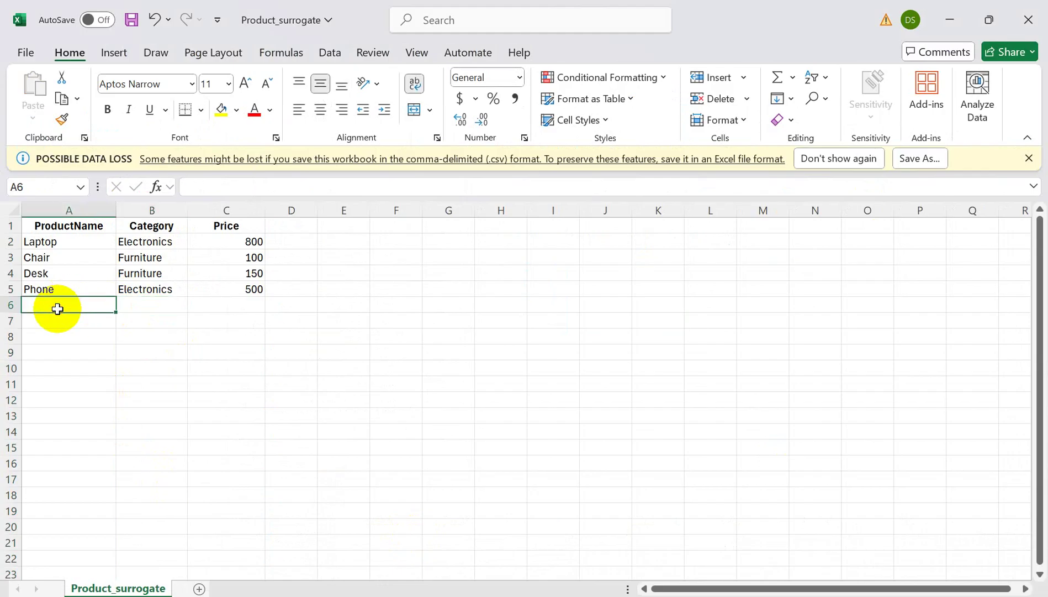
pyautogui.write('Sofa')
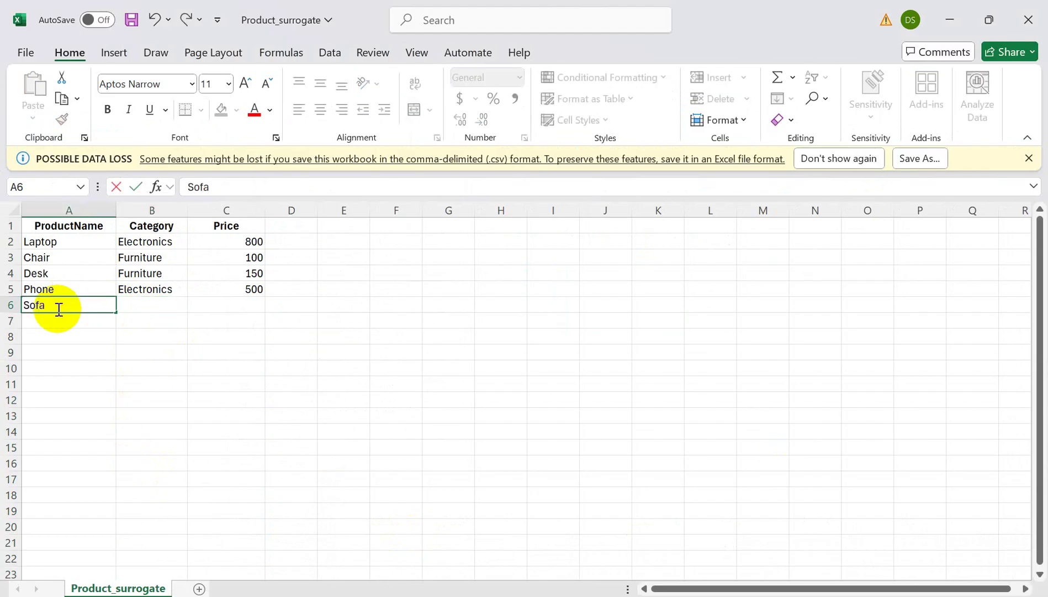
pyautogui.click(136, 304)
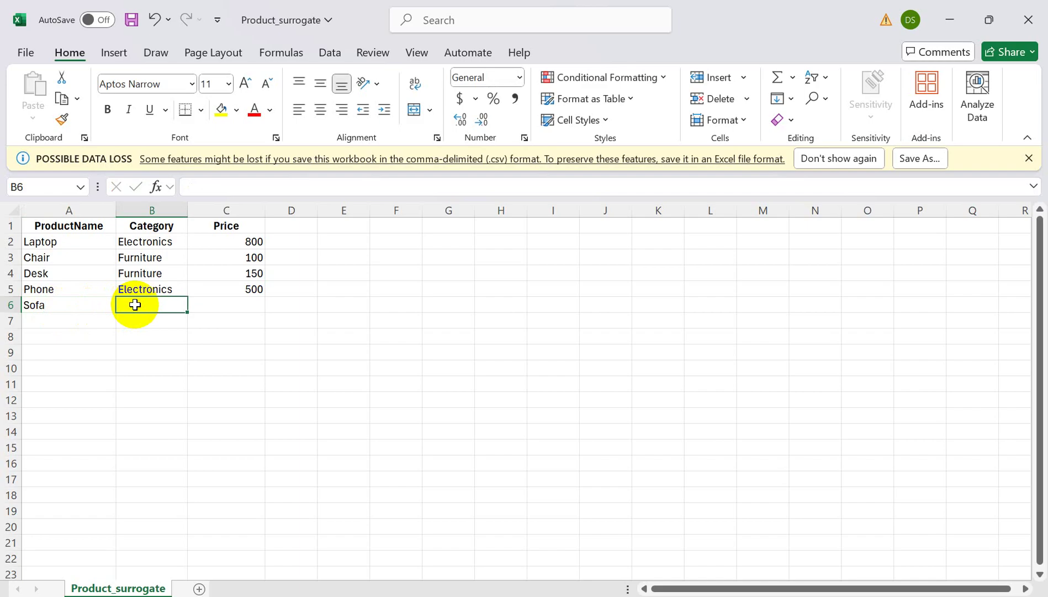
pyautogui.write('Furniture')
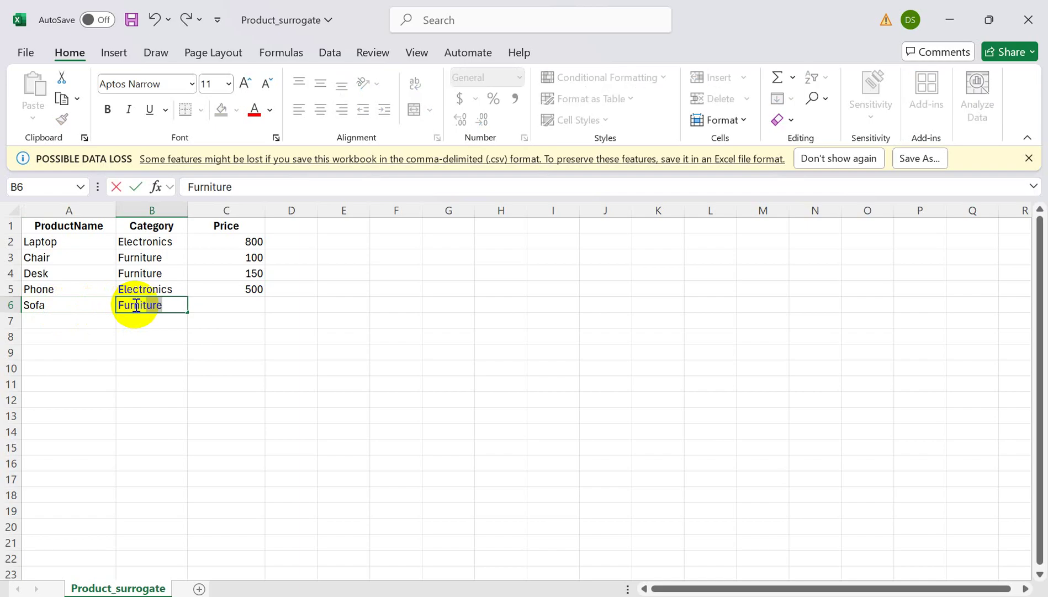
pyautogui.click(210, 305)
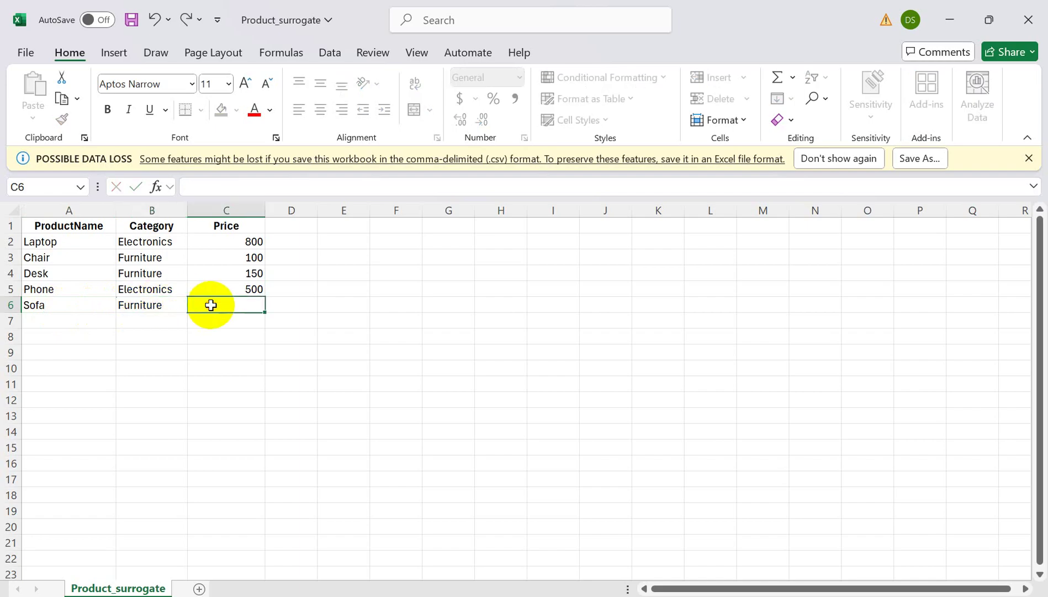
pyautogui.write('800')
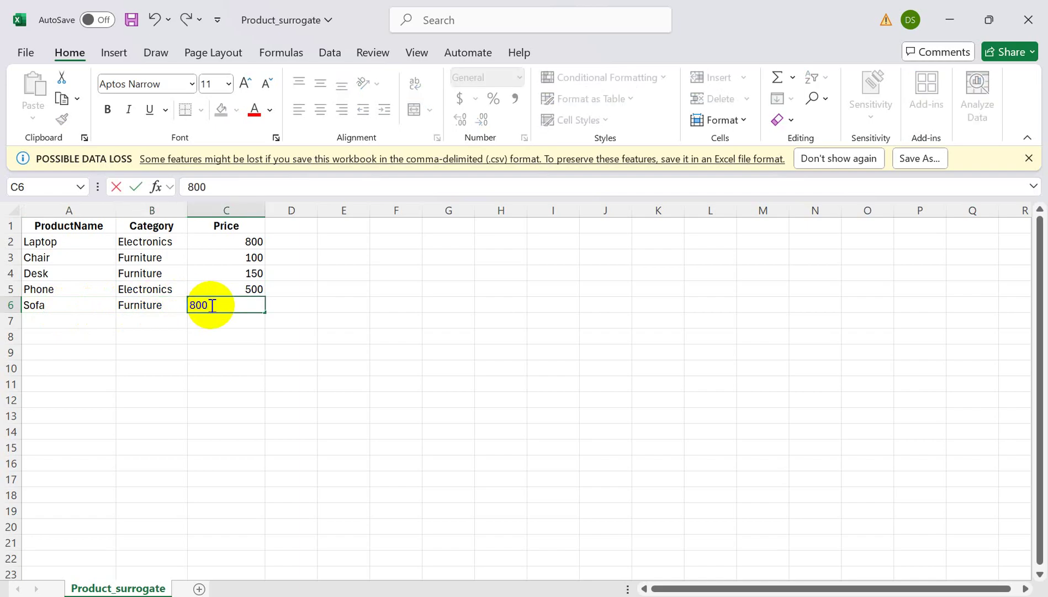
pyautogui.click(347, 323)
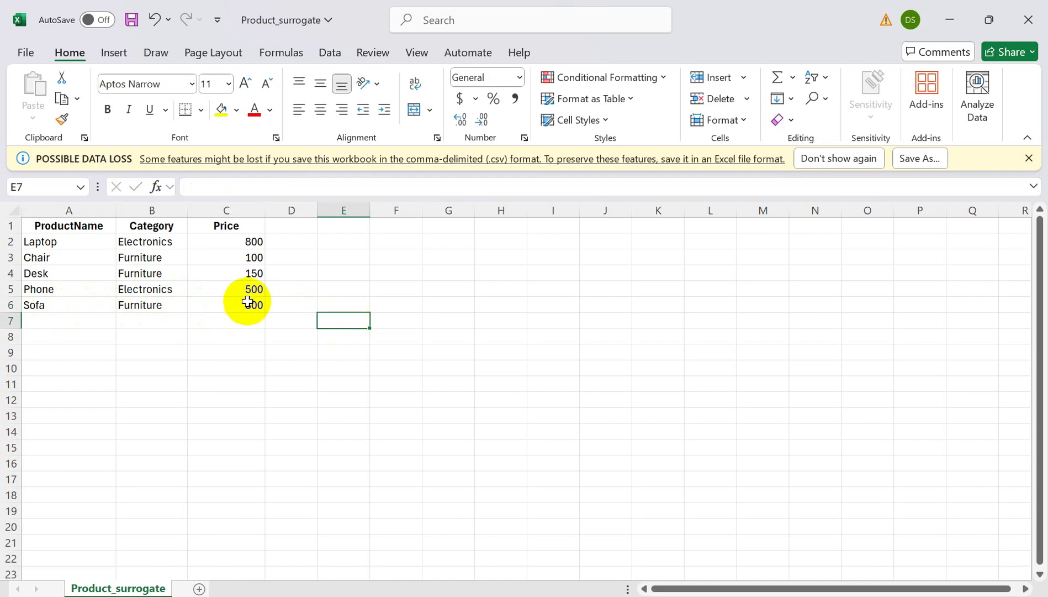
pyautogui.moveTo(237, 304); pyautogui.dragTo(2, 229)
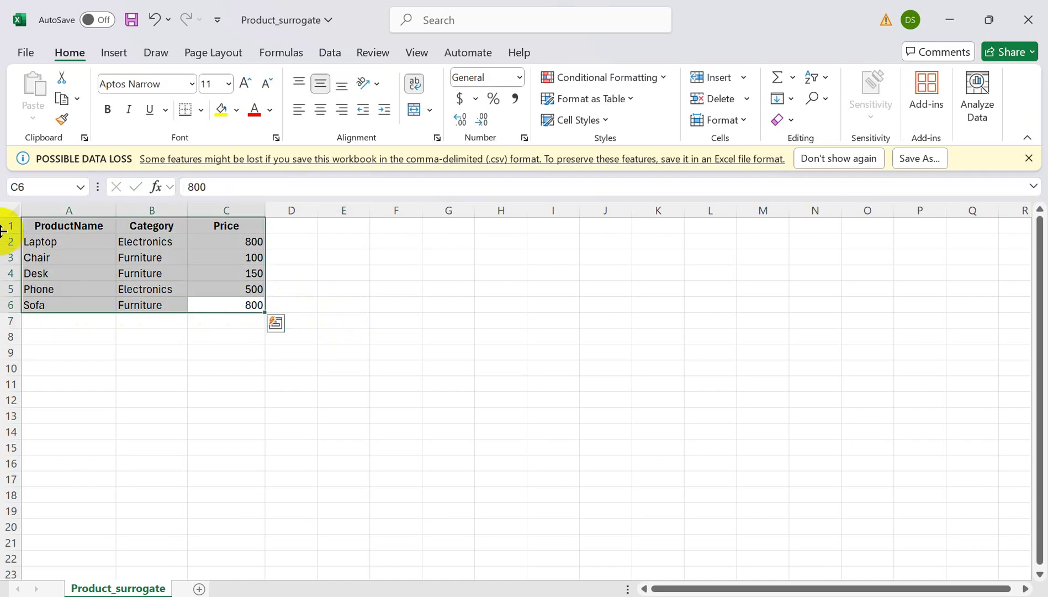
pyautogui.click(41, 306)
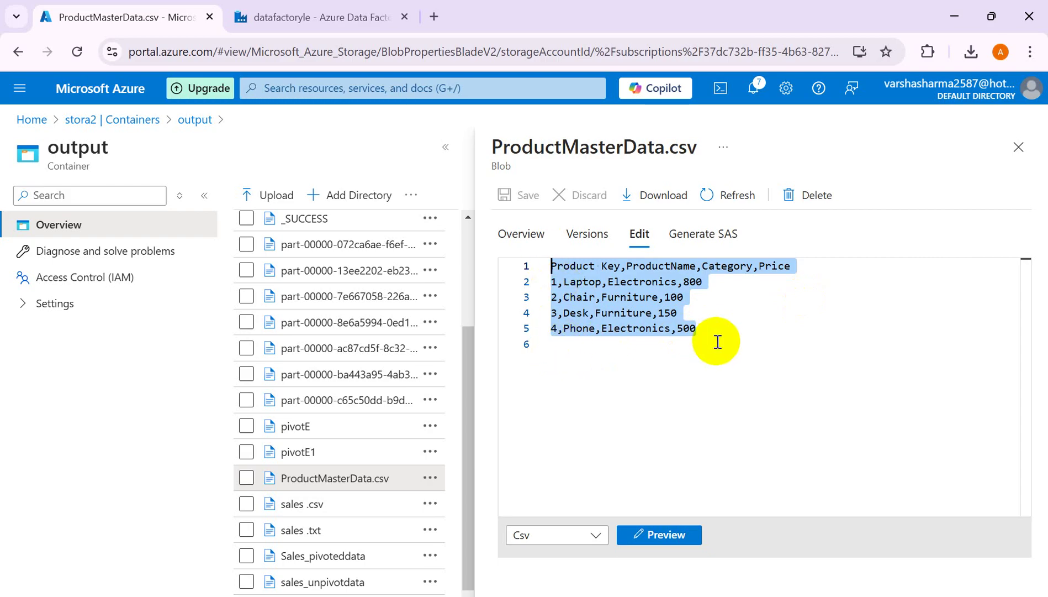
# Return to the Azure portal and open Product_surrogate.csv from stora2's input container for editing
pyautogui.click(1019, 147)
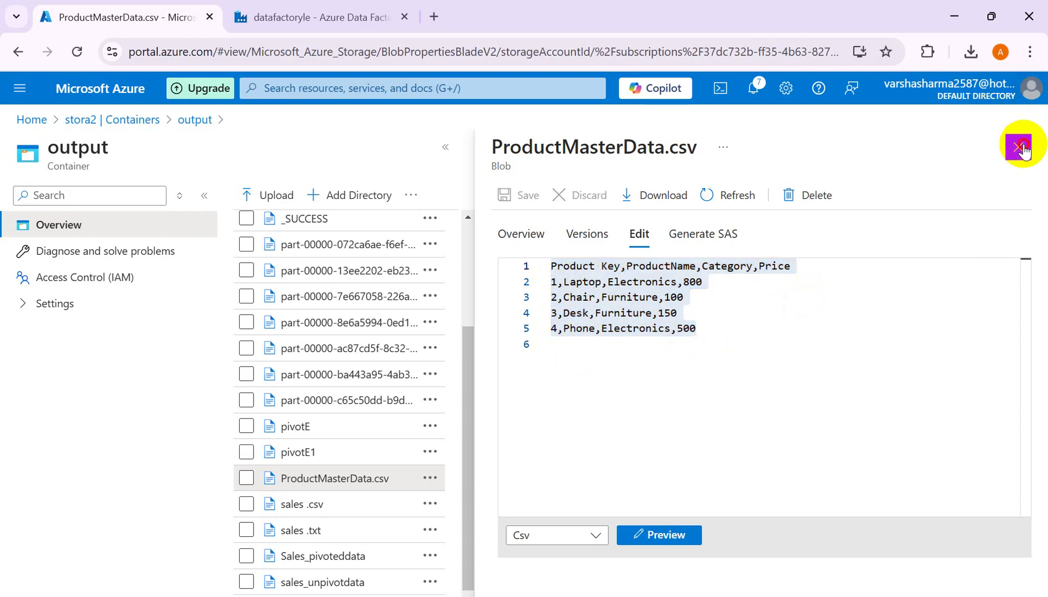
pyautogui.click(99, 120)
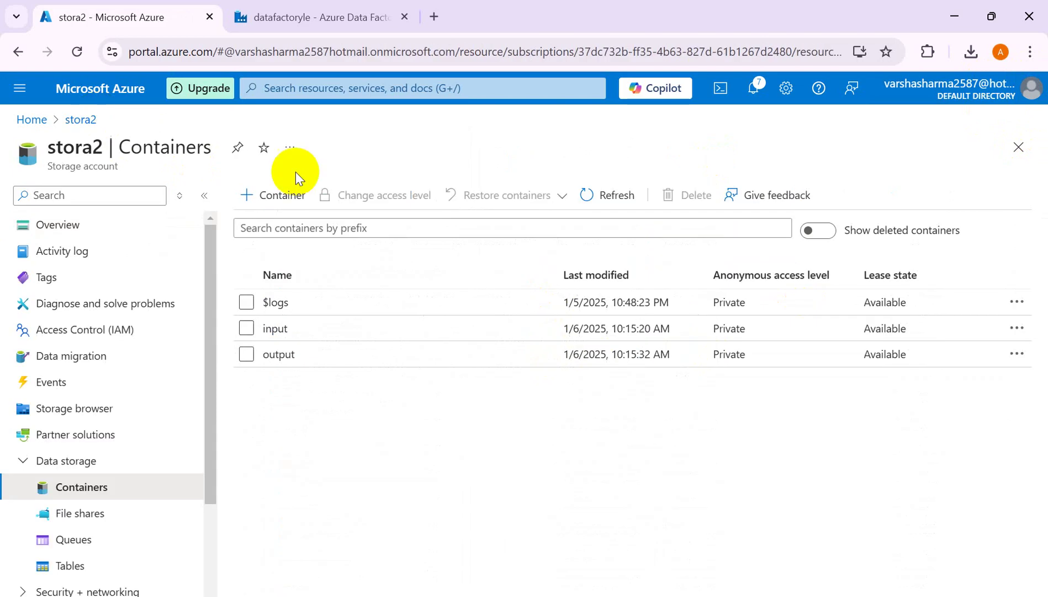
pyautogui.click(277, 330)
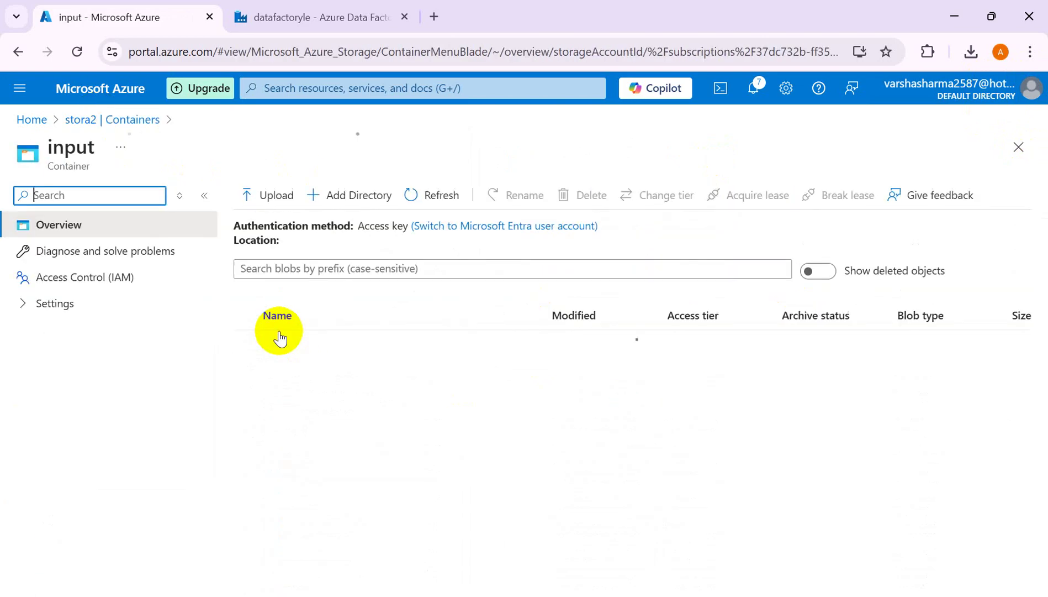
pyautogui.moveTo(1044, 472); pyautogui.dragTo(1039, 594)
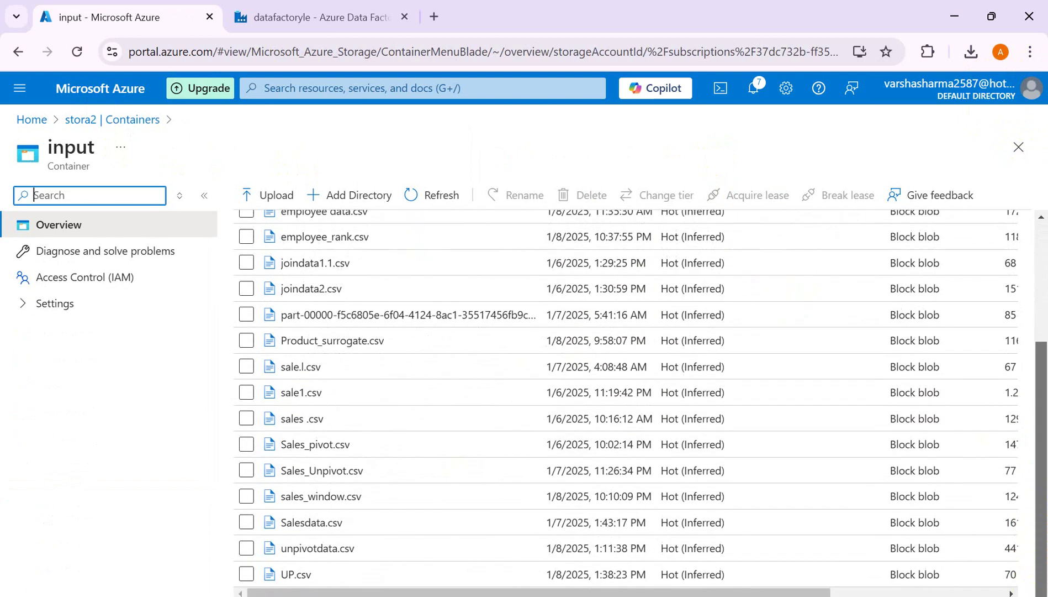
pyautogui.click(306, 341)
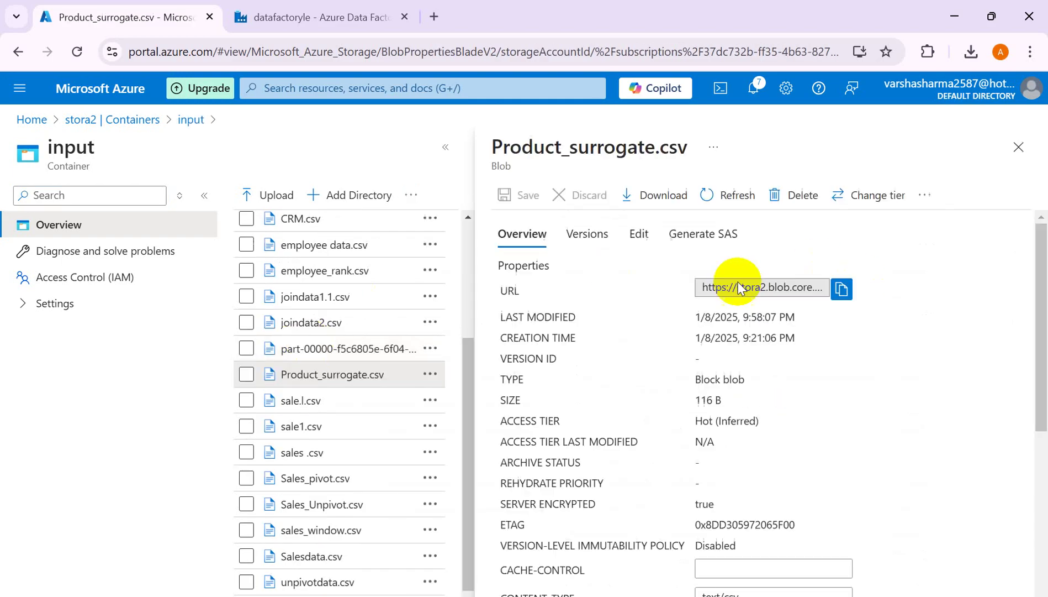
pyautogui.click(638, 235)
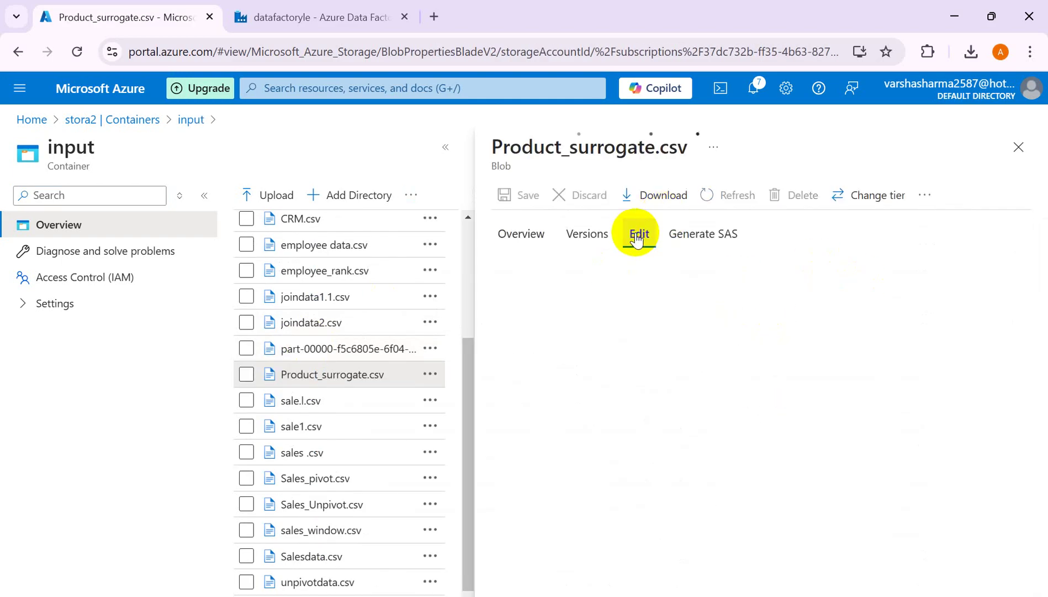
# Append the row Sofa,Furniture,800 after the Phone row in Product_surrogate.csv and save the blob
pyautogui.click(695, 328)
pyautogui.press('Return')
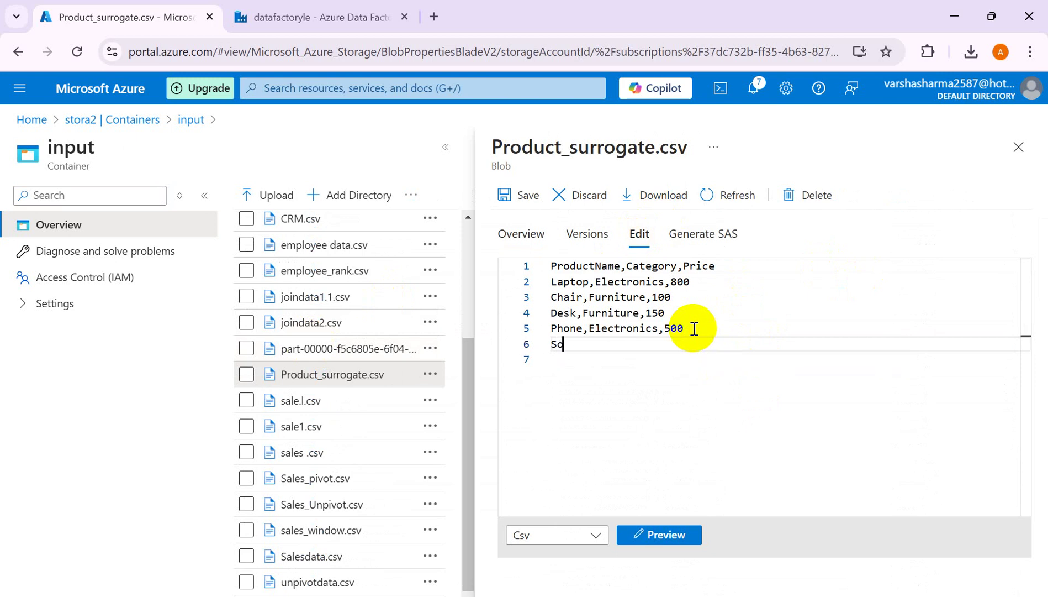
pyautogui.write('Sofa,F')
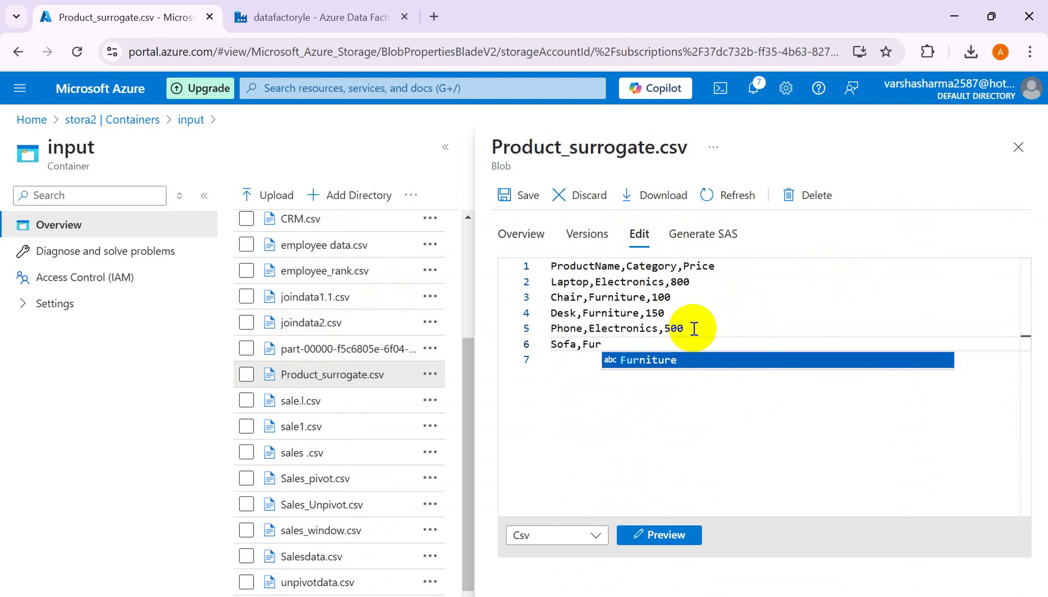
pyautogui.write('ur')
pyautogui.press('Tab')
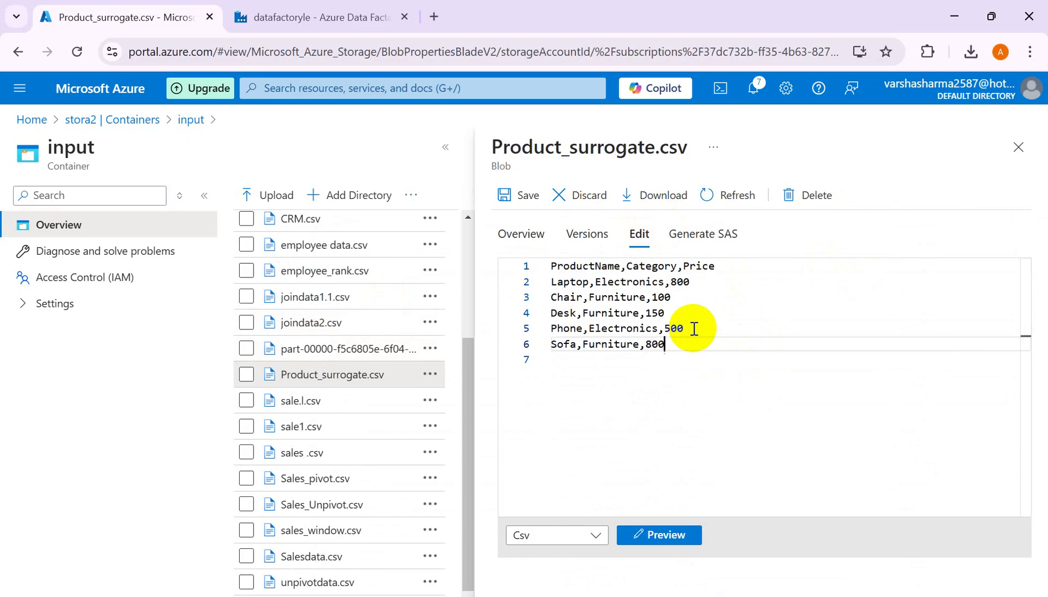
pyautogui.click(532, 195)
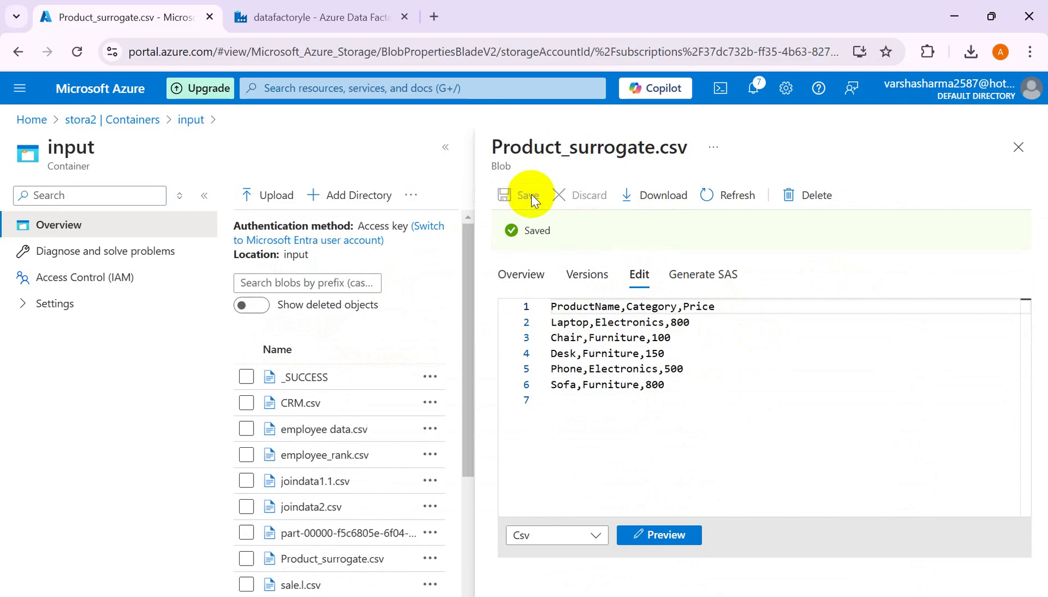
# Switch to Azure Data Factory, start a debug run of pl_surrogate with TestRun set to True, and refresh its run status
pyautogui.click(320, 18)
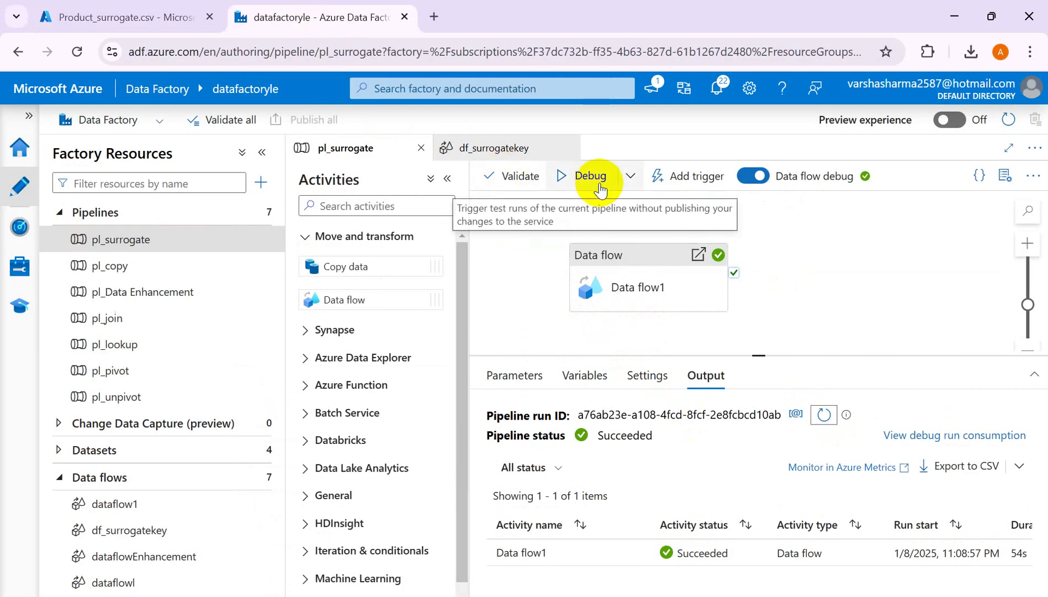
pyautogui.click(566, 178)
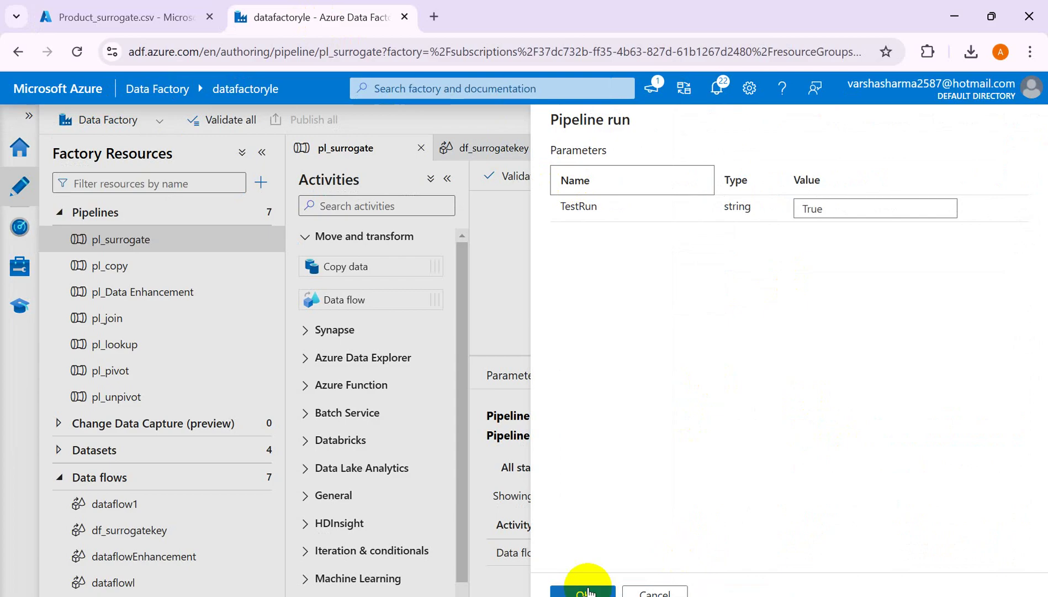
pyautogui.click(583, 592)
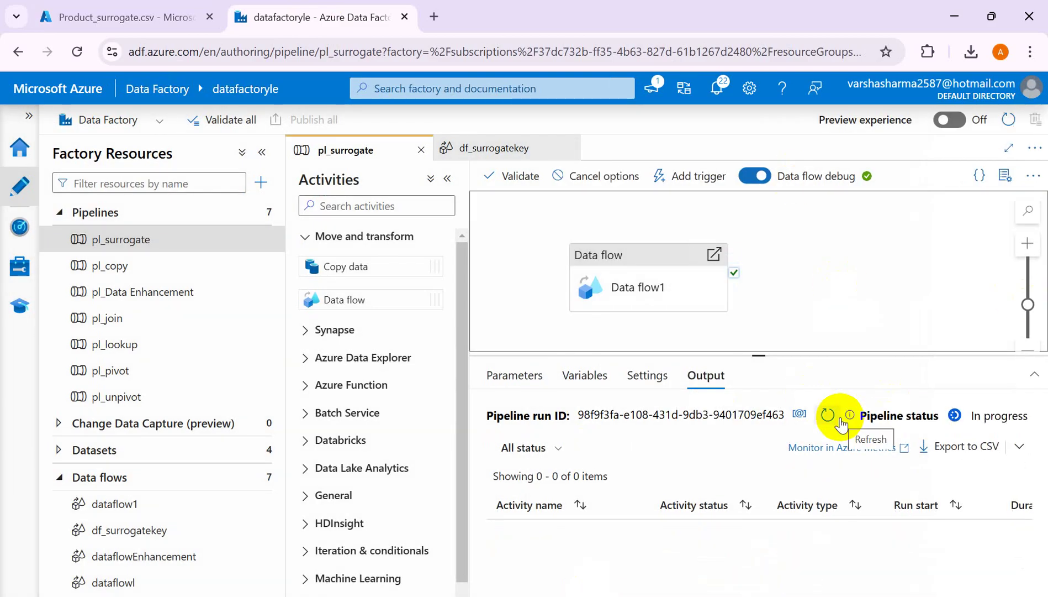
pyautogui.click(829, 414)
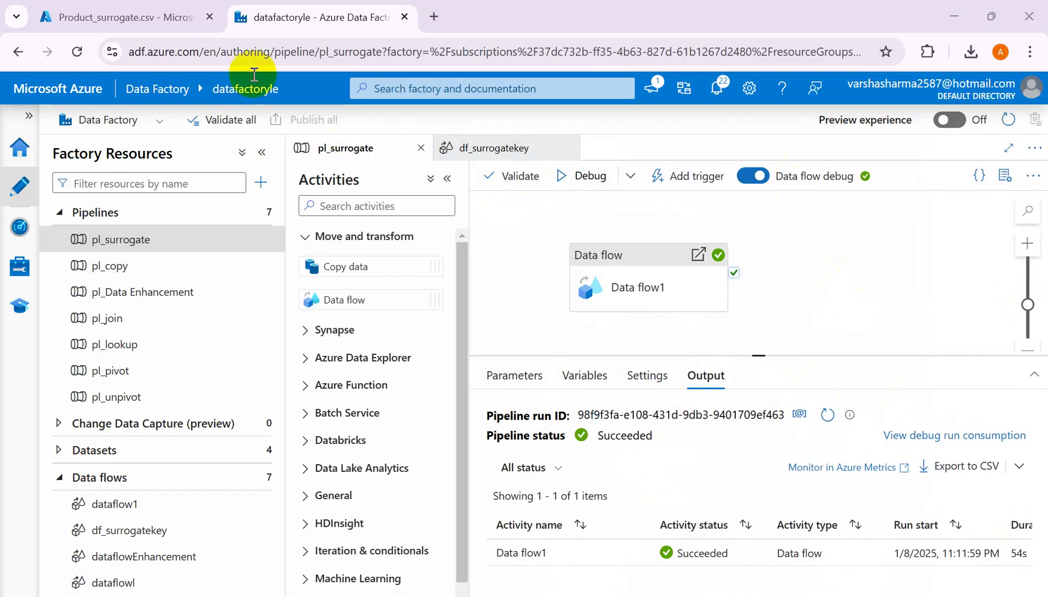
# Return to the Azure portal and check the modified time of ProductMasterData.csv in stora2's output container
pyautogui.click(134, 20)
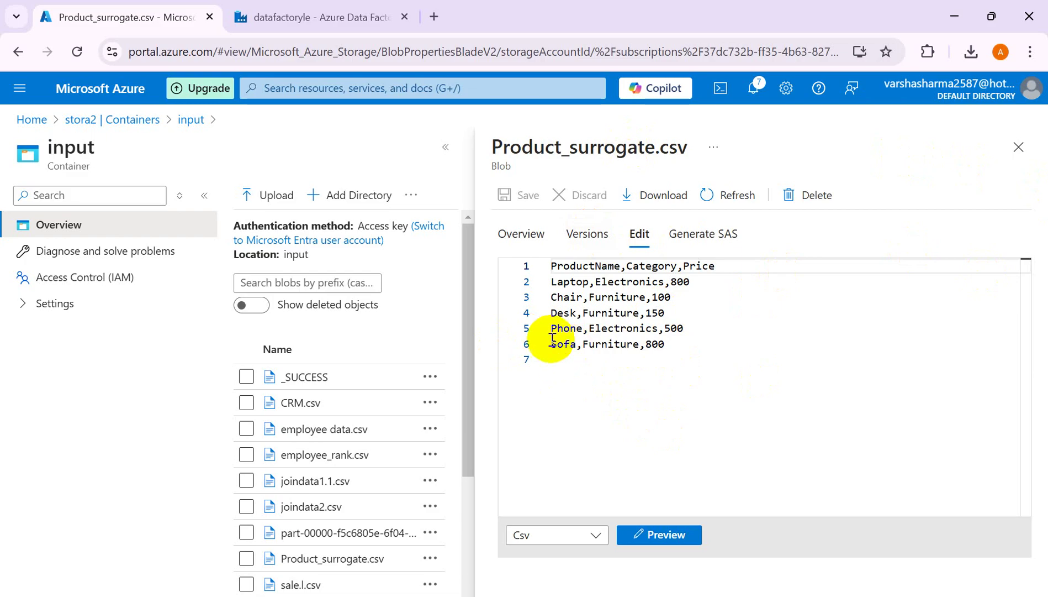
pyautogui.click(1020, 148)
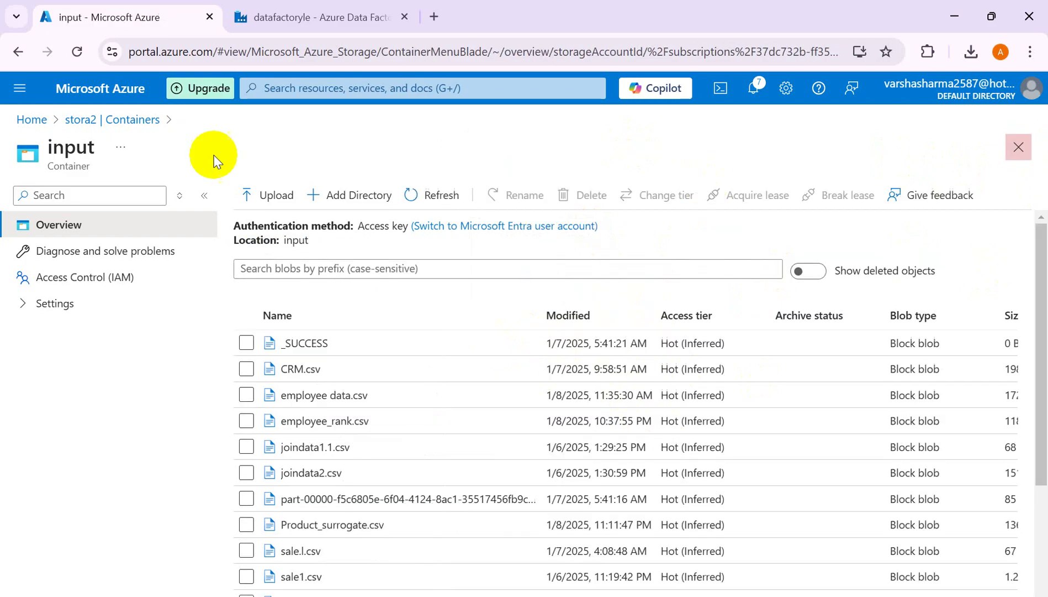
pyautogui.click(131, 122)
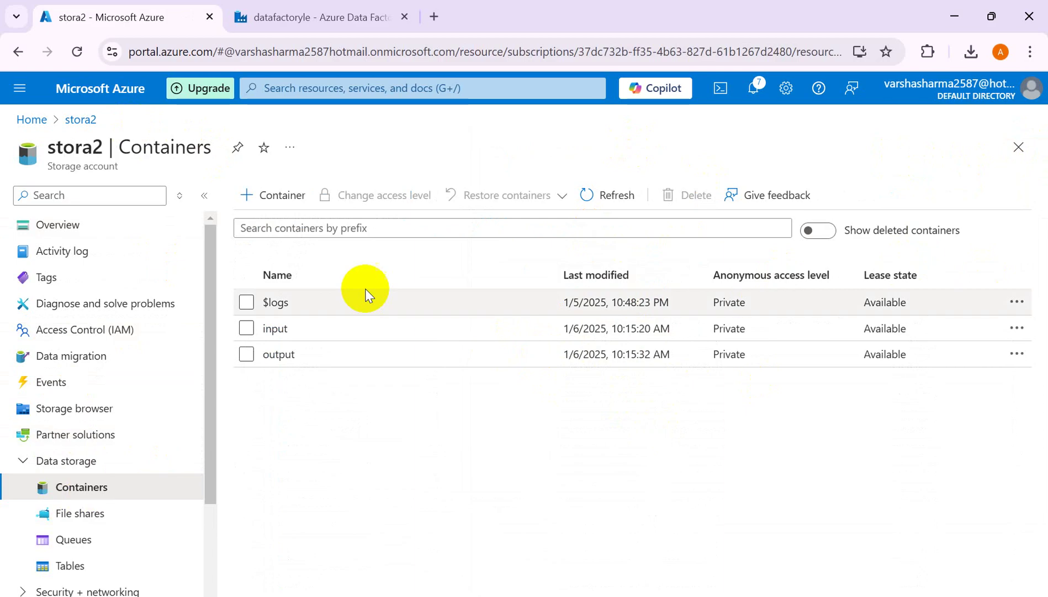
pyautogui.click(274, 361)
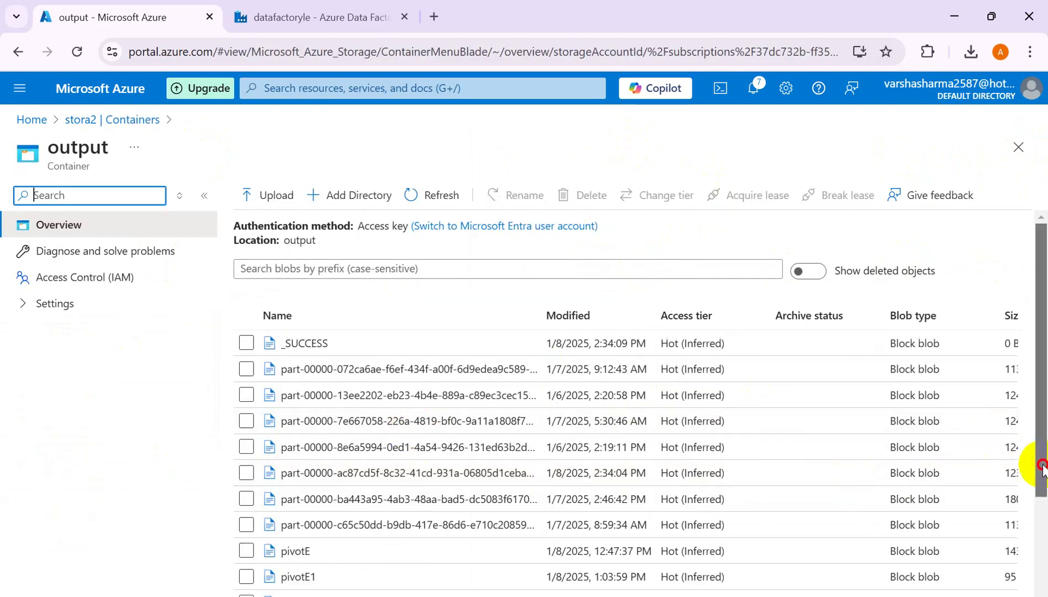
pyautogui.moveTo(1039, 456); pyautogui.dragTo(1046, 580)
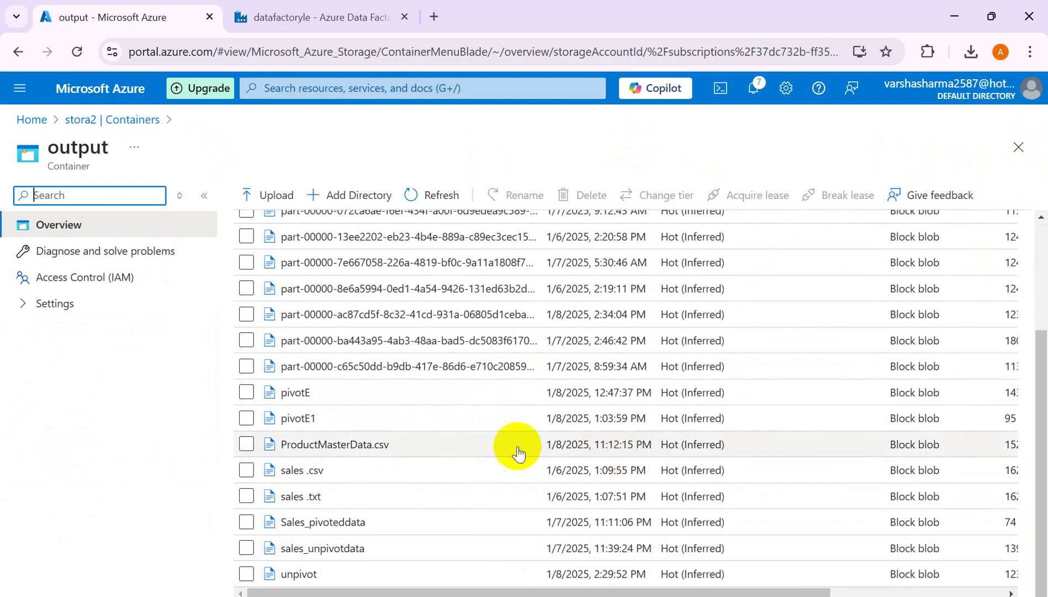
pyautogui.moveTo(596, 445); pyautogui.dragTo(648, 441)
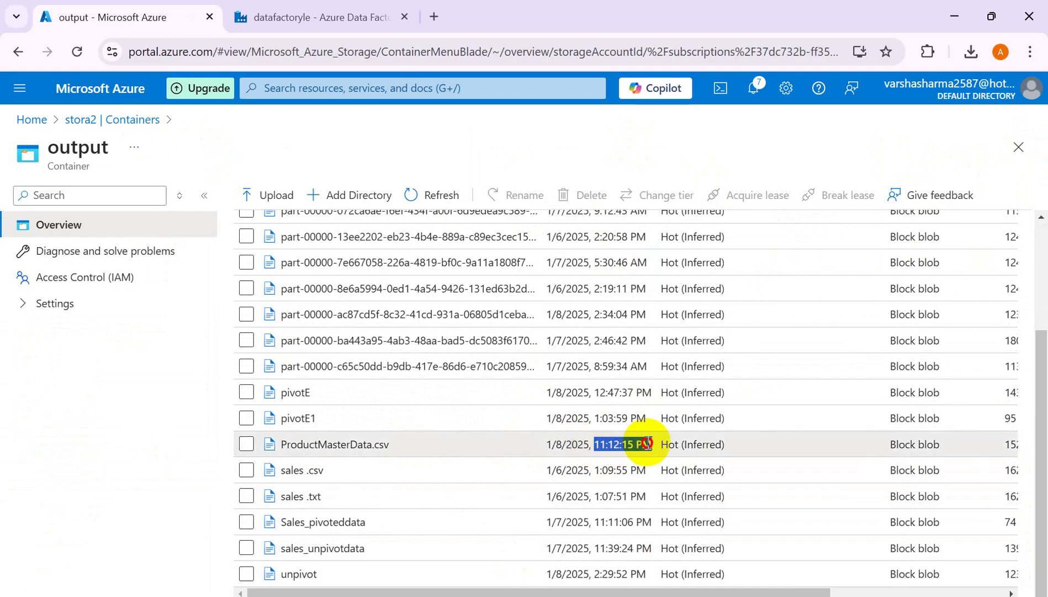
# Open the contents of ProductMasterData.csv in the output container and check its keyed product rows
pyautogui.click(284, 447)
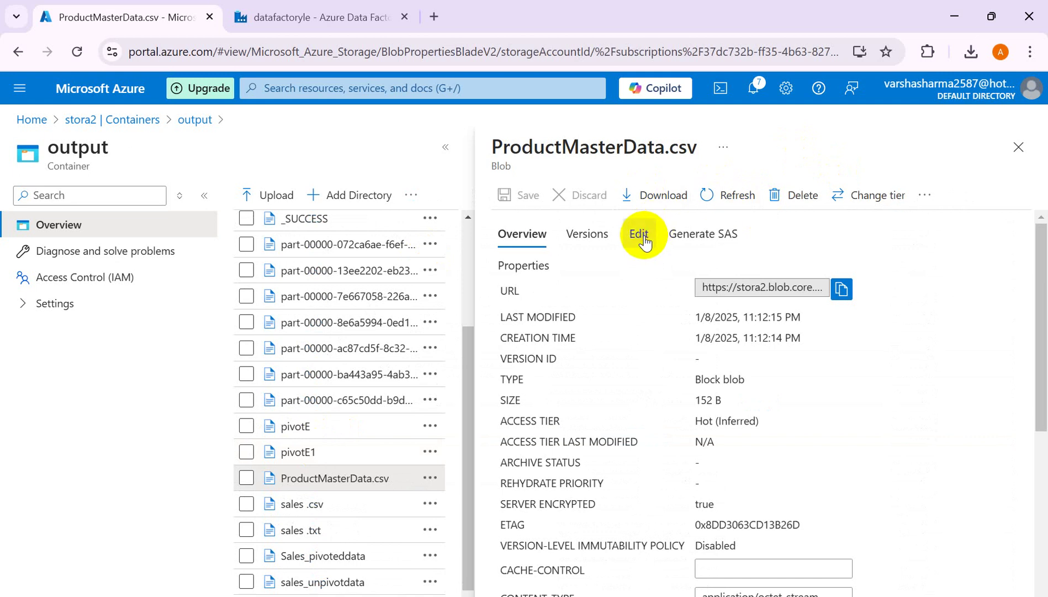
pyautogui.click(640, 234)
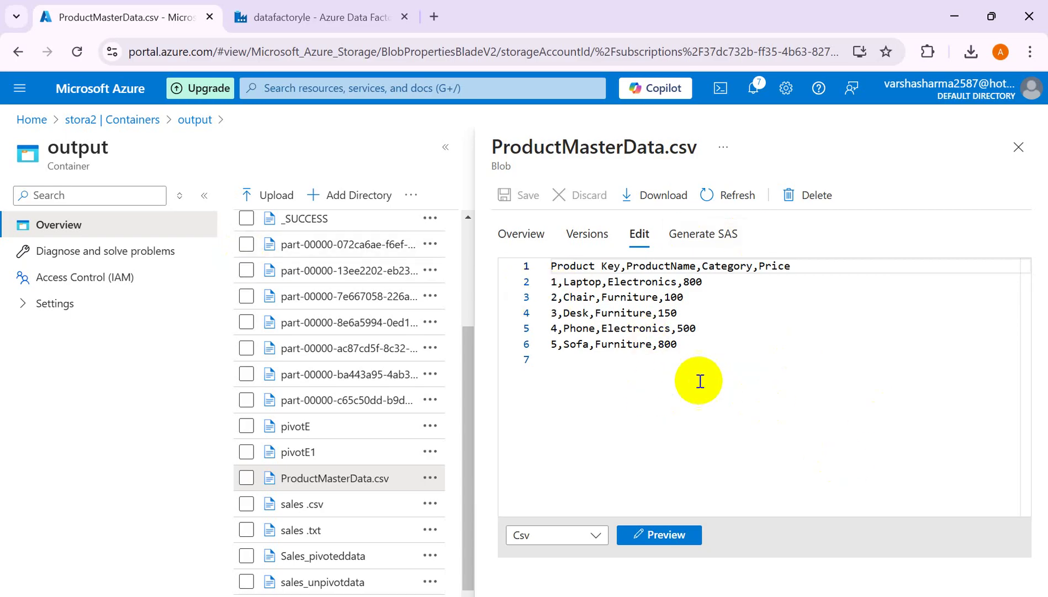
pyautogui.moveTo(680, 343); pyautogui.dragTo(542, 346)
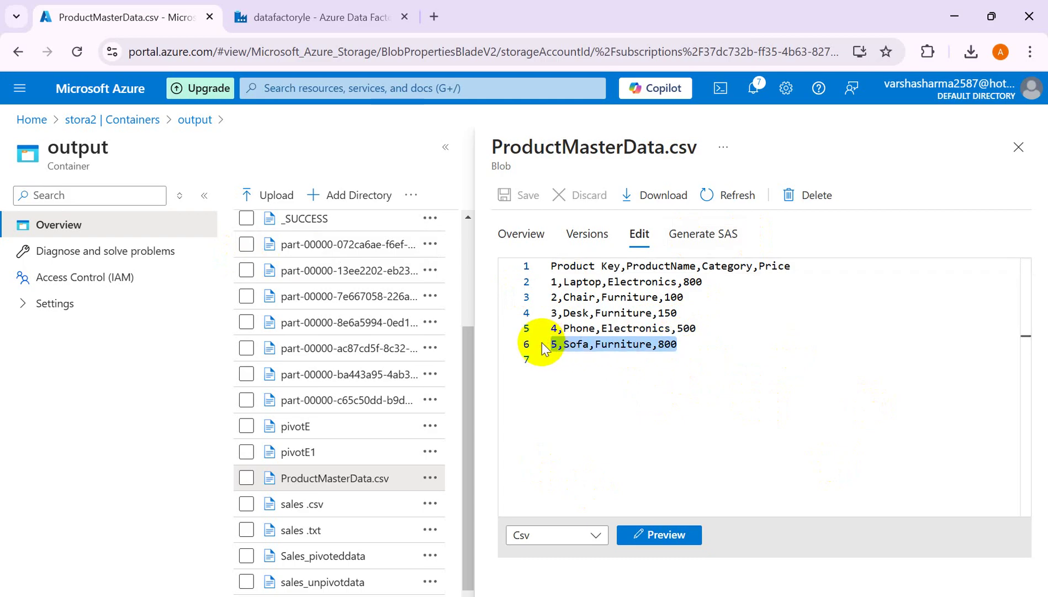
pyautogui.press('BackSpace')
pyautogui.press('BackSpace')
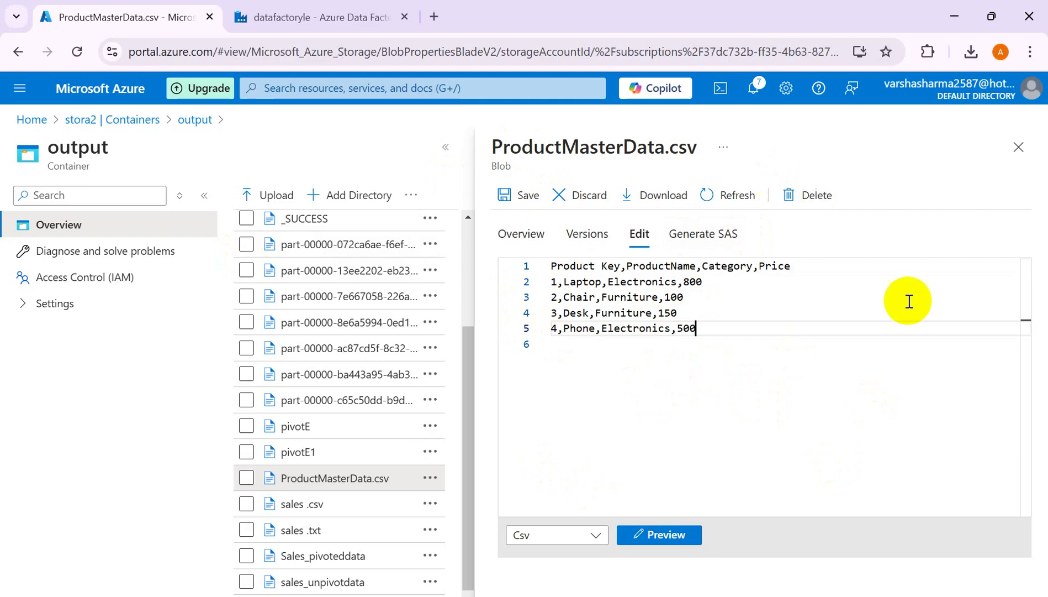
pyautogui.click(1016, 153)
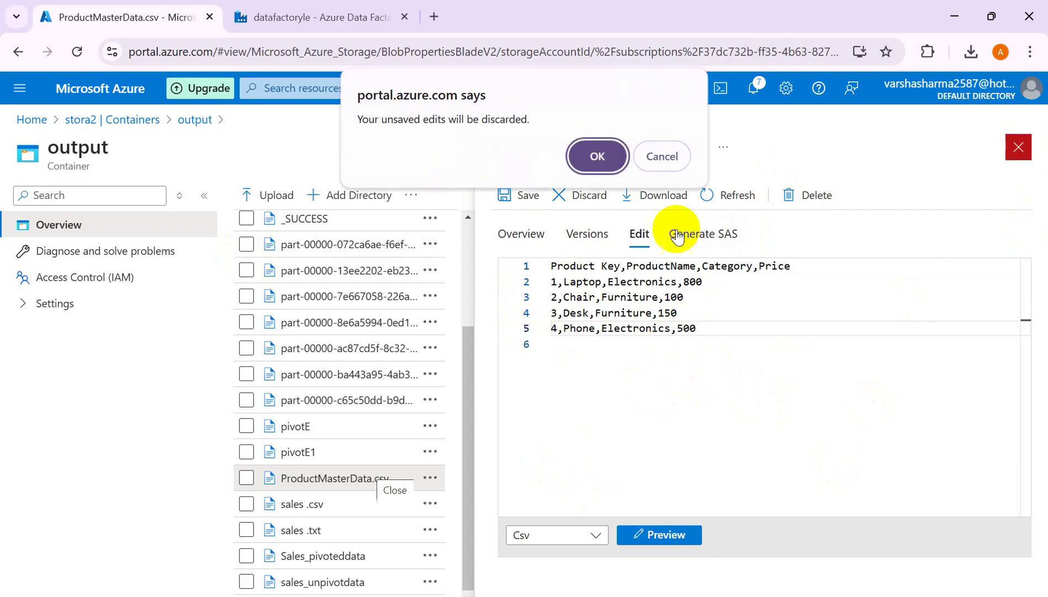
pyautogui.click(664, 156)
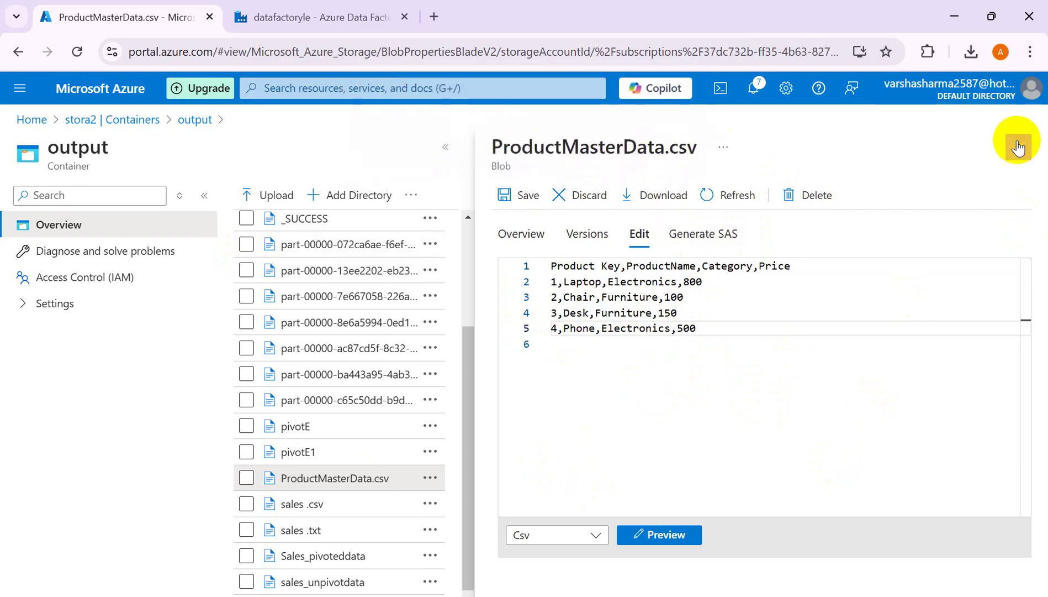
pyautogui.click(1017, 148)
pyautogui.click(597, 156)
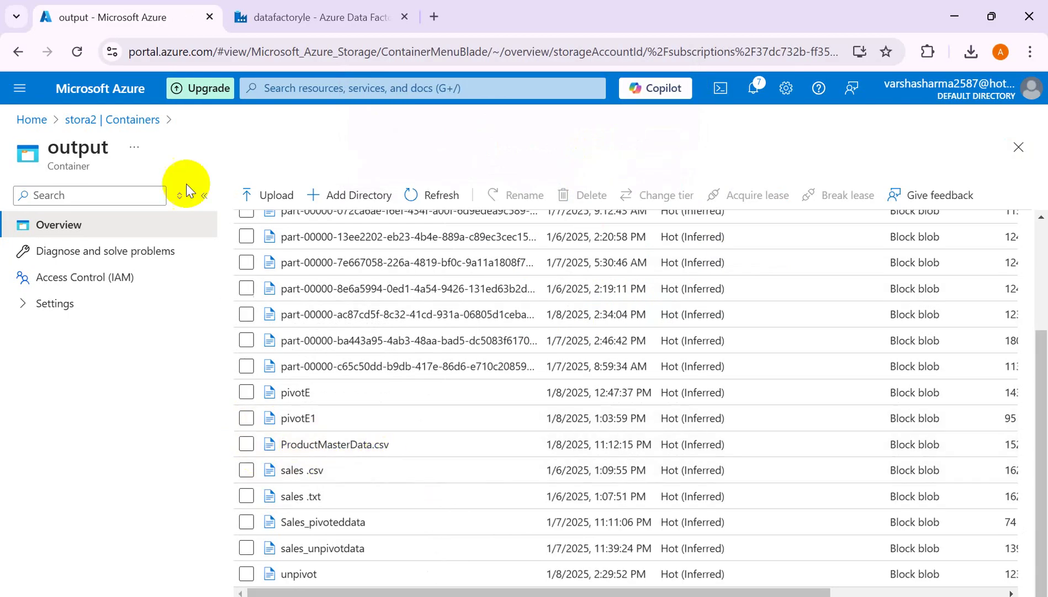
# Go to stora2's input container and open Product_surrogate.csv for editing
pyautogui.click(105, 118)
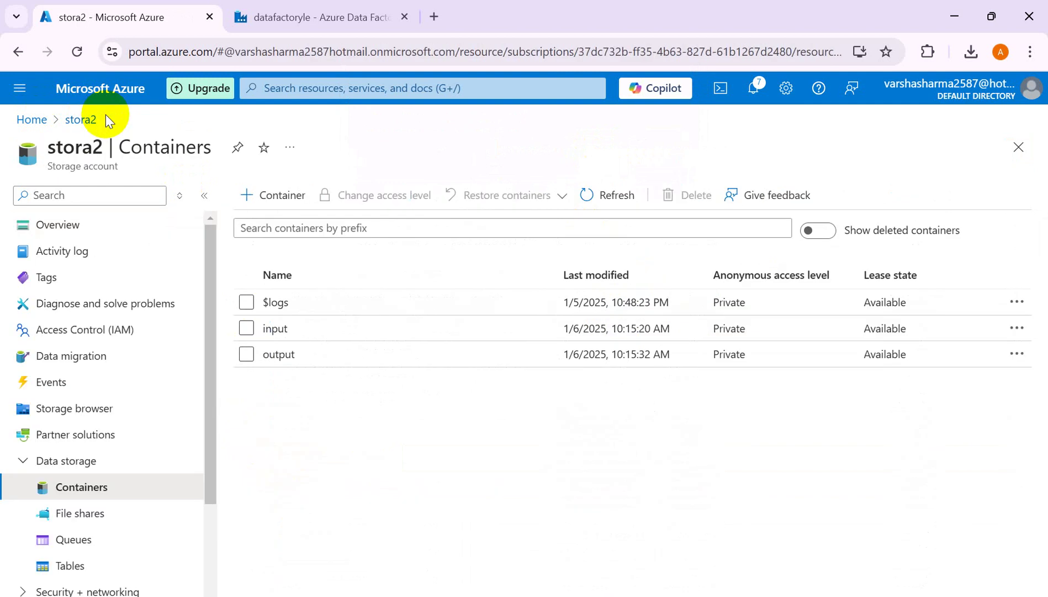
pyautogui.click(275, 330)
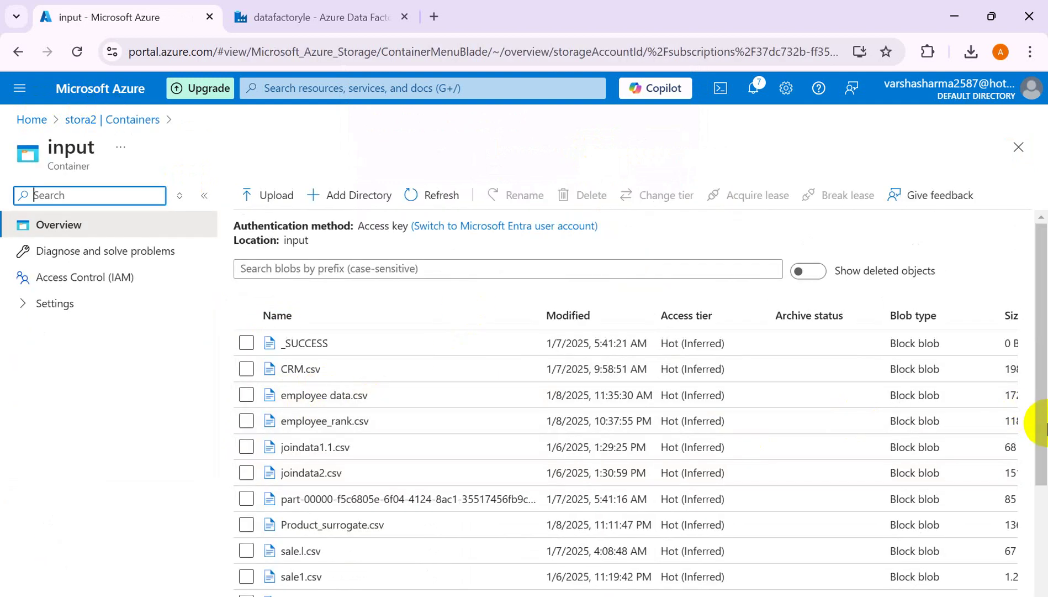
pyautogui.moveTo(1041, 418); pyautogui.dragTo(1044, 581)
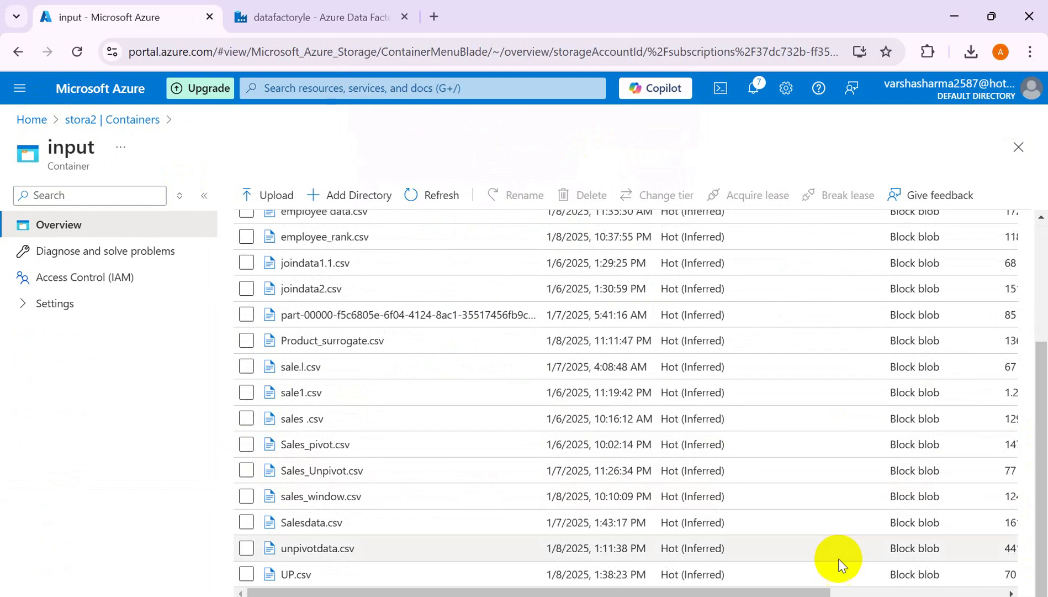
pyautogui.click(362, 341)
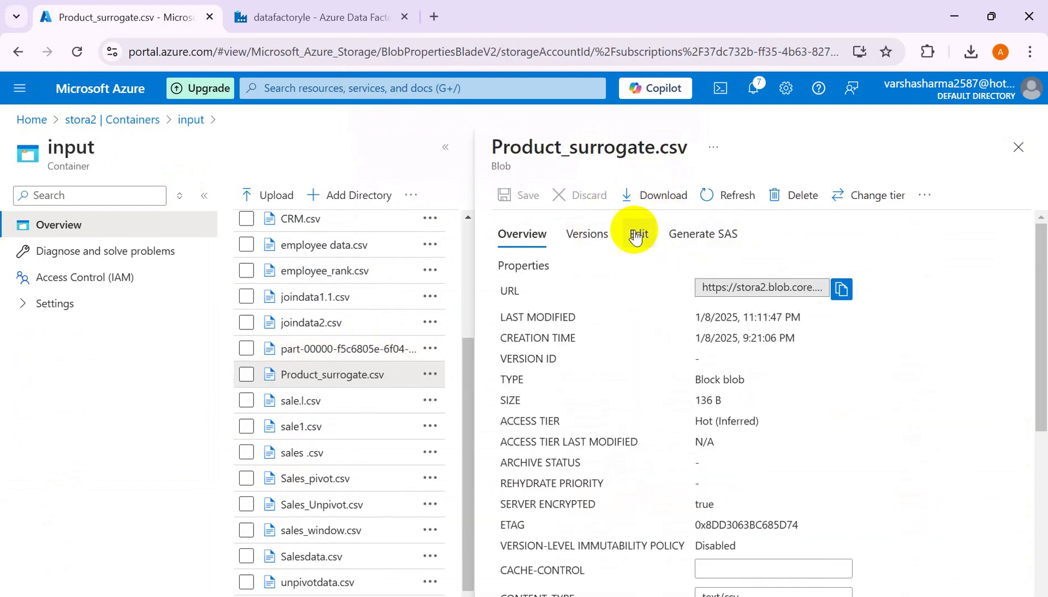
pyautogui.click(637, 235)
# Delete the Sofa row and its leftover line from Product_surrogate.csv and save the blob
pyautogui.moveTo(665, 344); pyautogui.dragTo(533, 347)
pyautogui.press('BackSpace')
pyautogui.press('BackSpace')
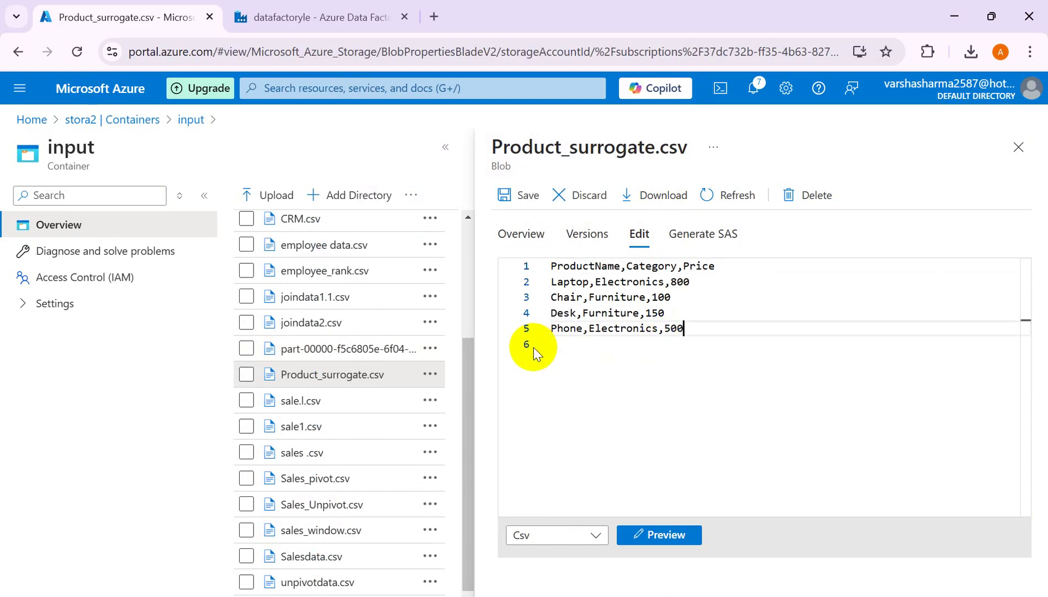
pyautogui.click(503, 195)
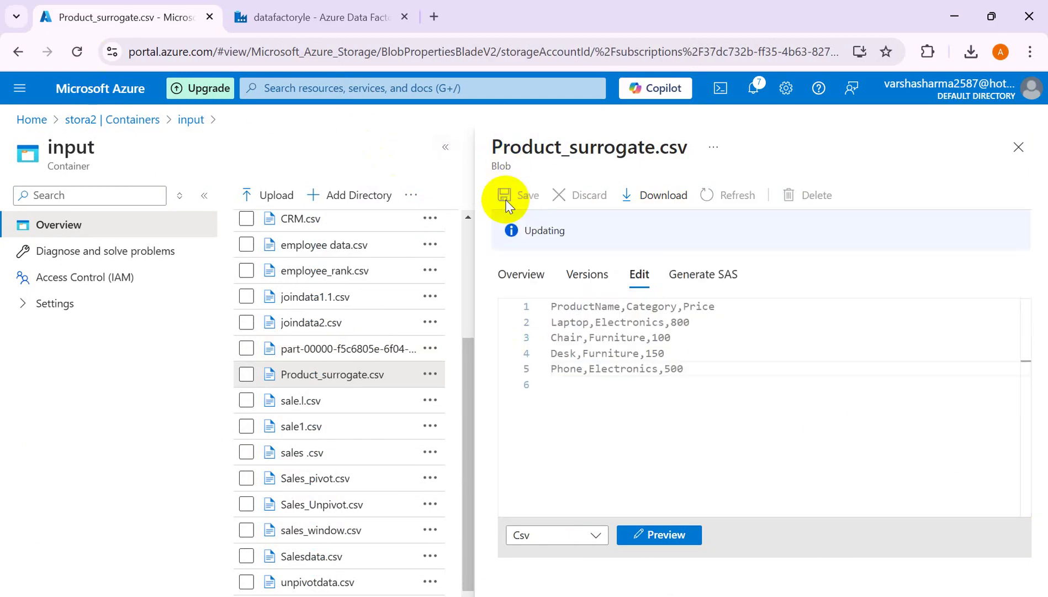
# Switch to Azure Data Factory and start a debug run of pl_surrogate with TestRun set to True
pyautogui.click(281, 16)
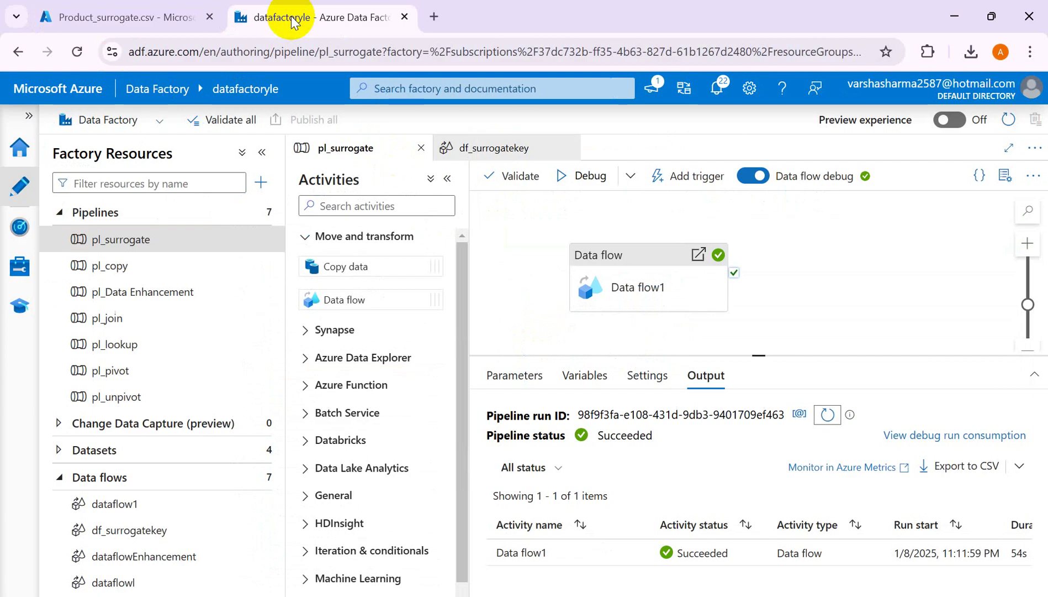
pyautogui.click(569, 177)
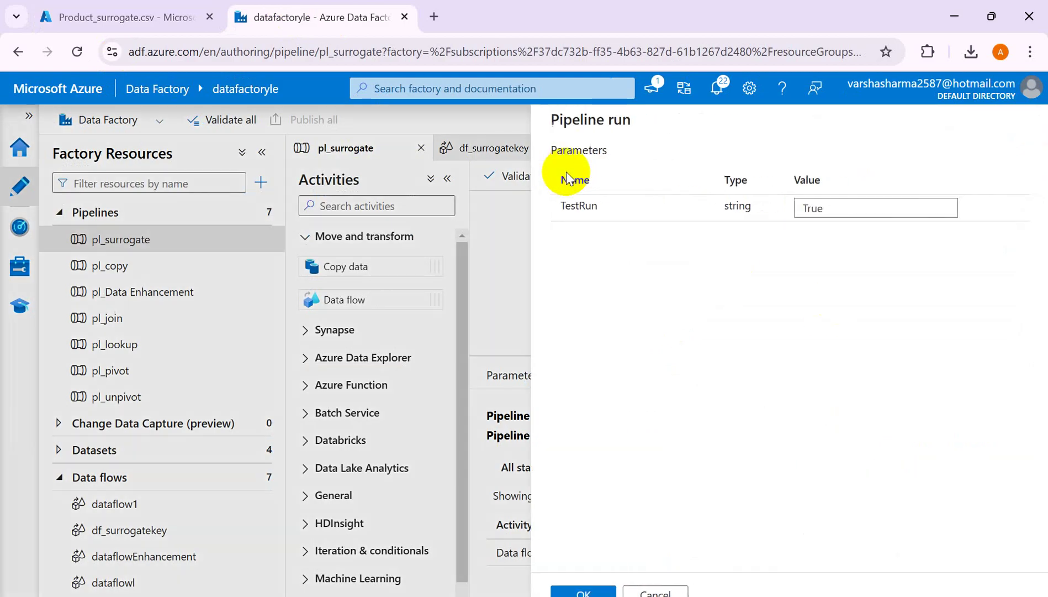
pyautogui.click(584, 591)
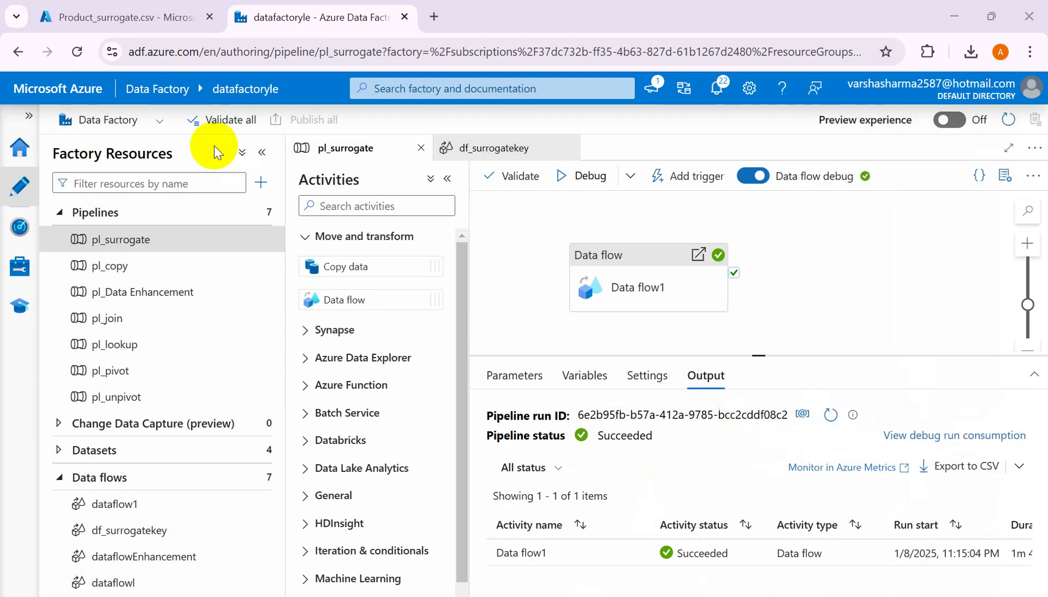
# Return to the Azure portal, check the rows of ProductMasterData.csv in stora2's output container, and close the blob
pyautogui.click(115, 19)
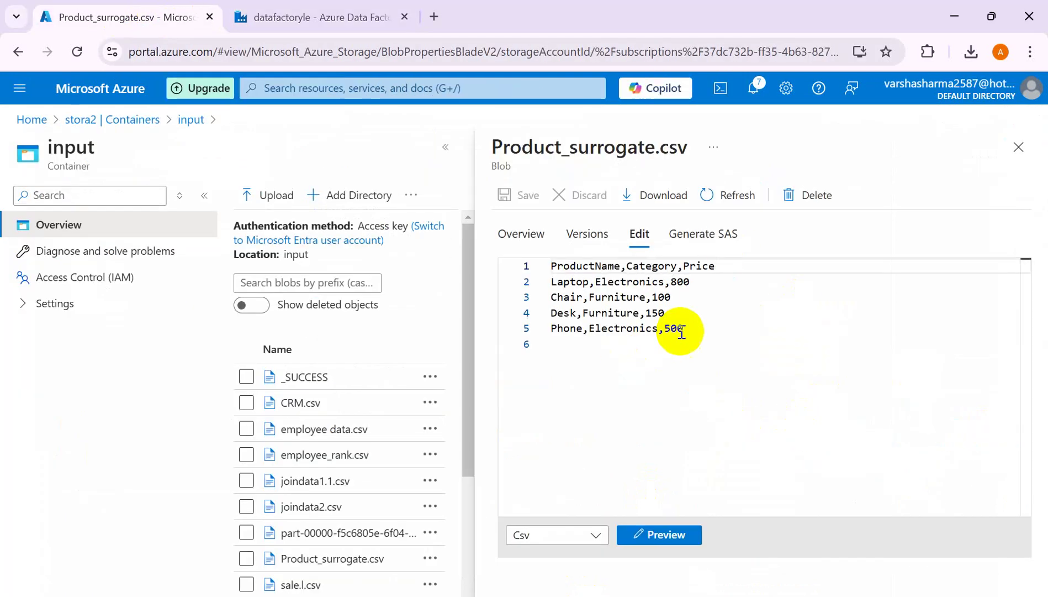
pyautogui.click(1017, 146)
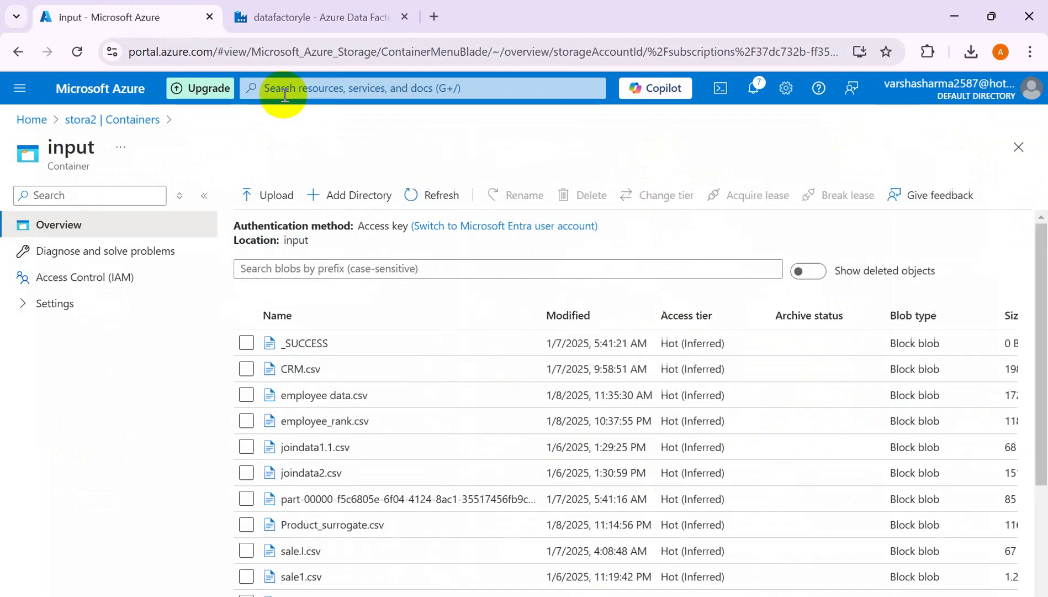
pyautogui.click(113, 121)
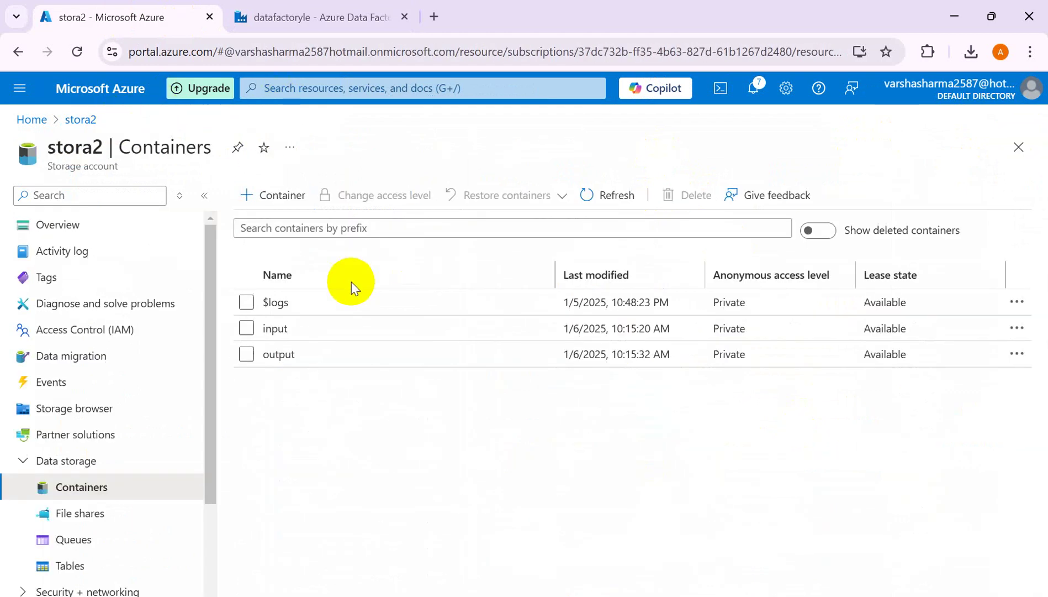
pyautogui.click(289, 357)
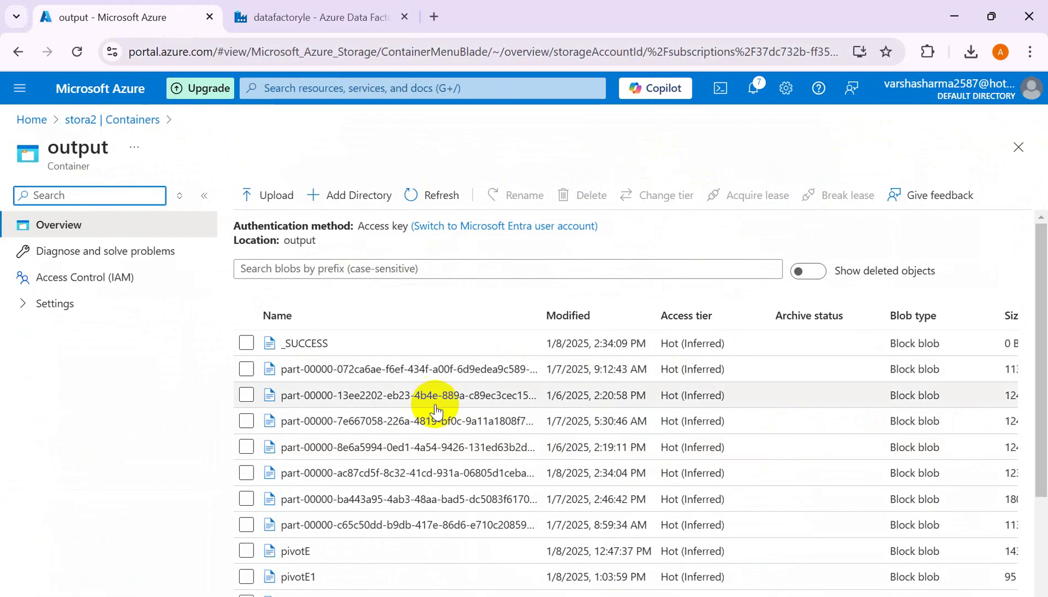
pyautogui.moveTo(1040, 418); pyautogui.dragTo(1041, 527)
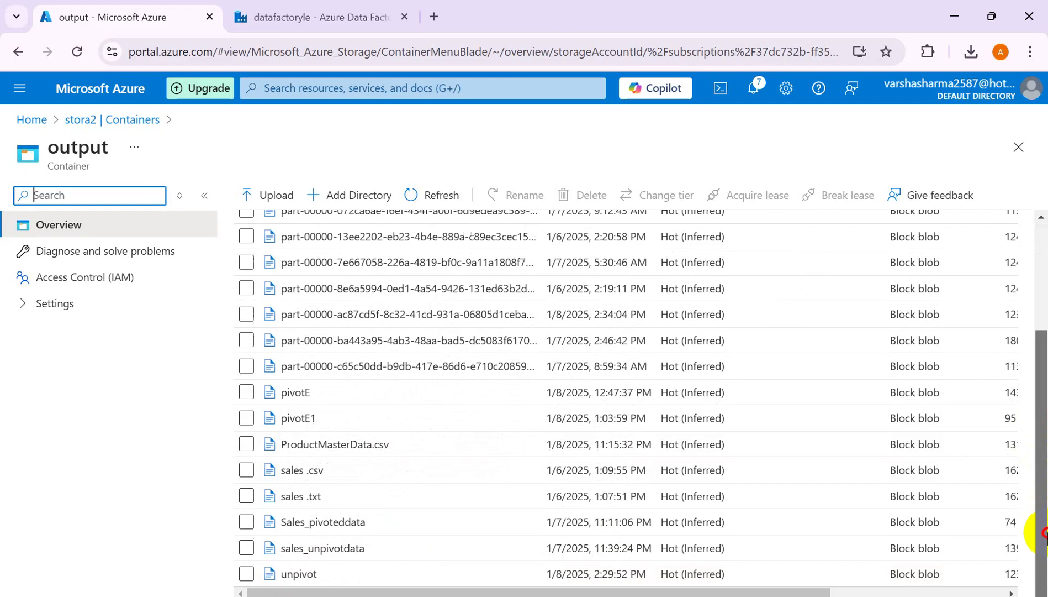
pyautogui.click(353, 444)
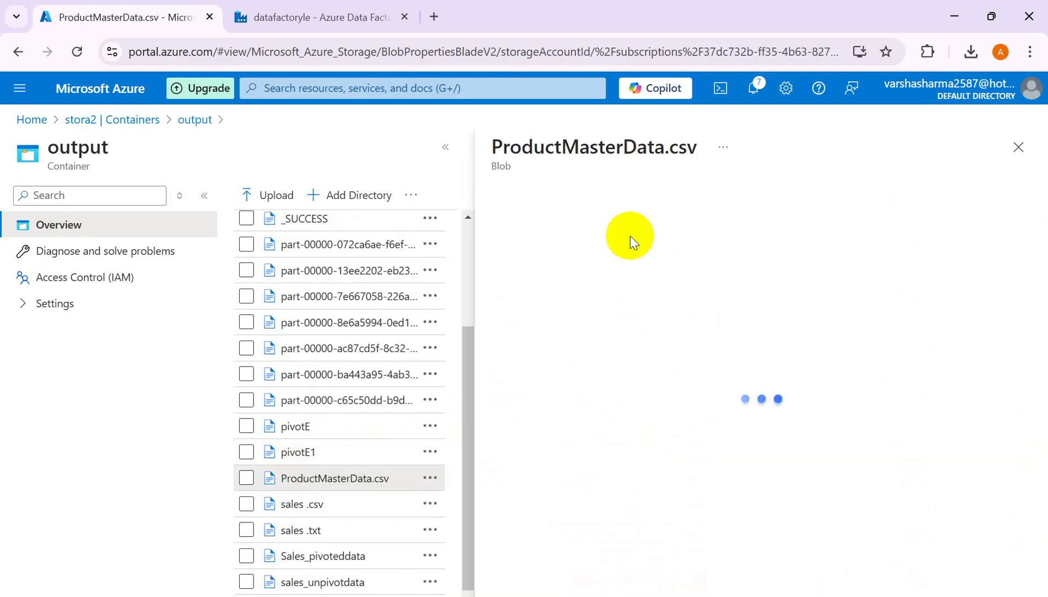
pyautogui.click(633, 246)
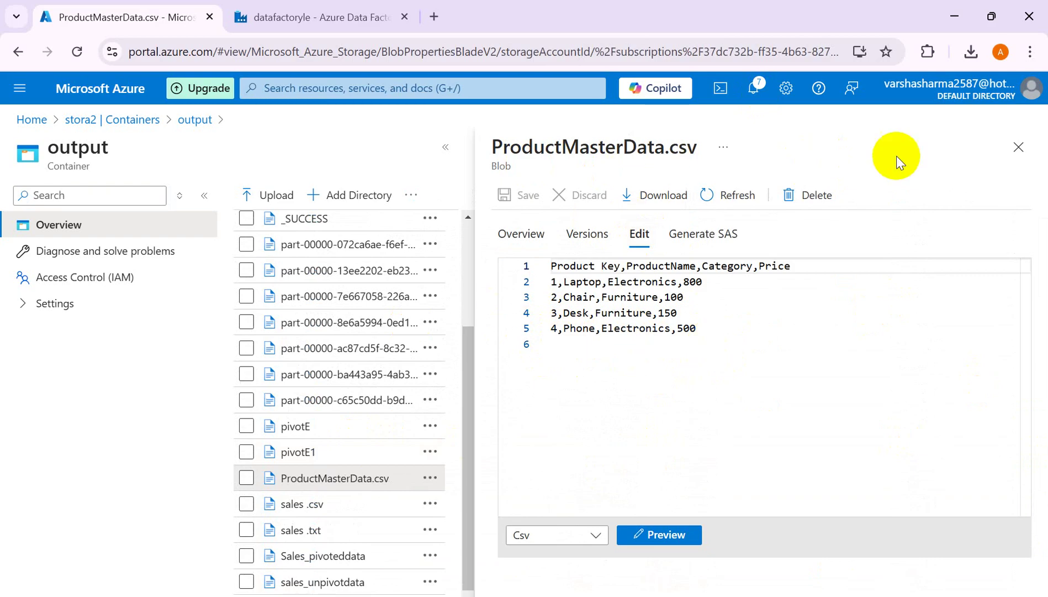
pyautogui.click(1017, 159)
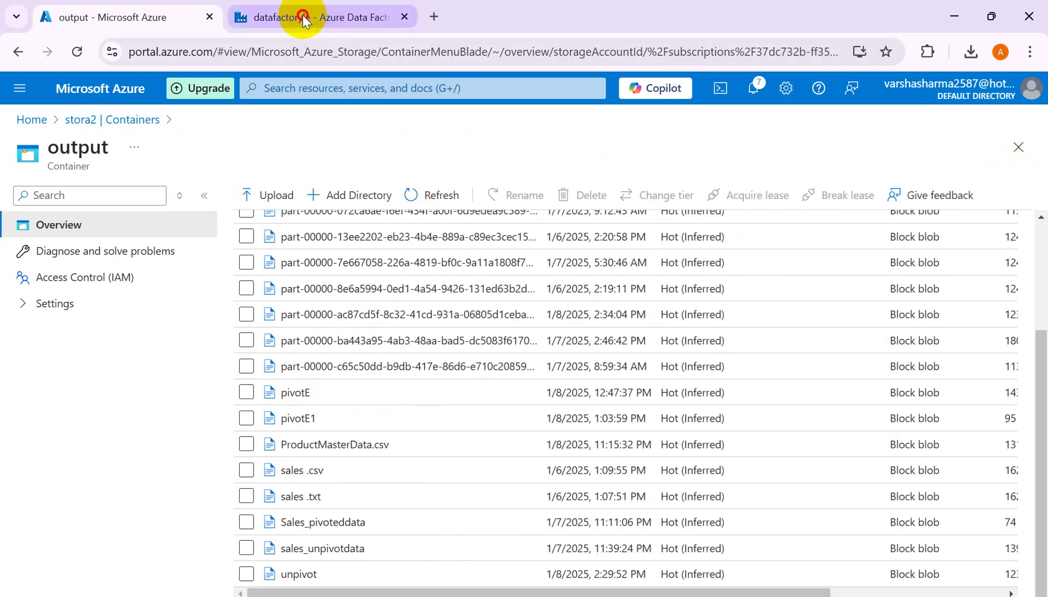
# Switch to Azure Data Factory and open the df_surrogatekey data flow from pl_surrogate's Data flow1 activity
pyautogui.click(320, 20)
pyautogui.click(632, 286)
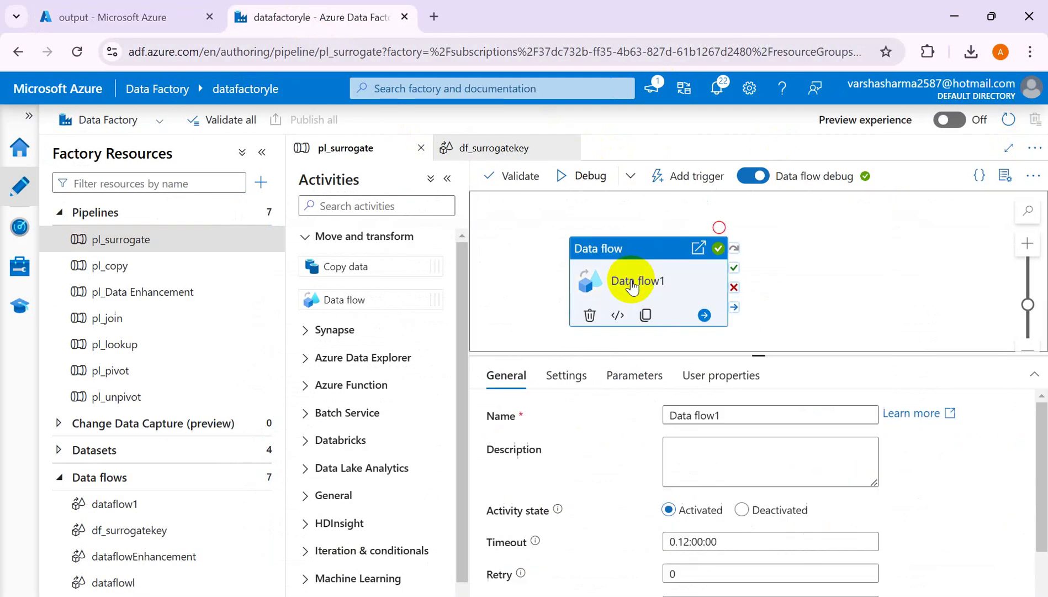
pyautogui.doubleClick(633, 286)
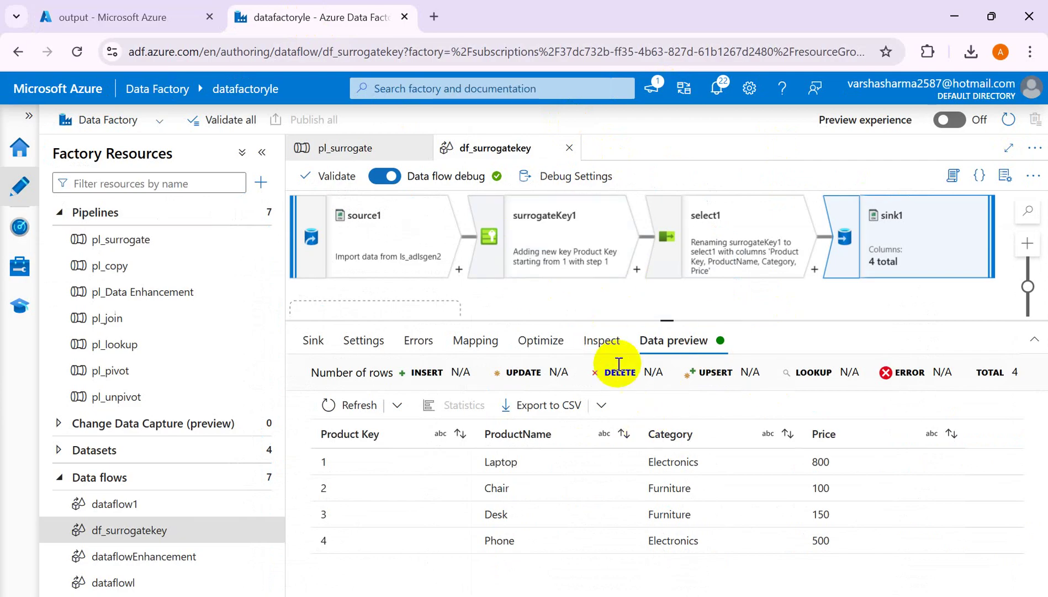
pyautogui.moveTo(536, 257)
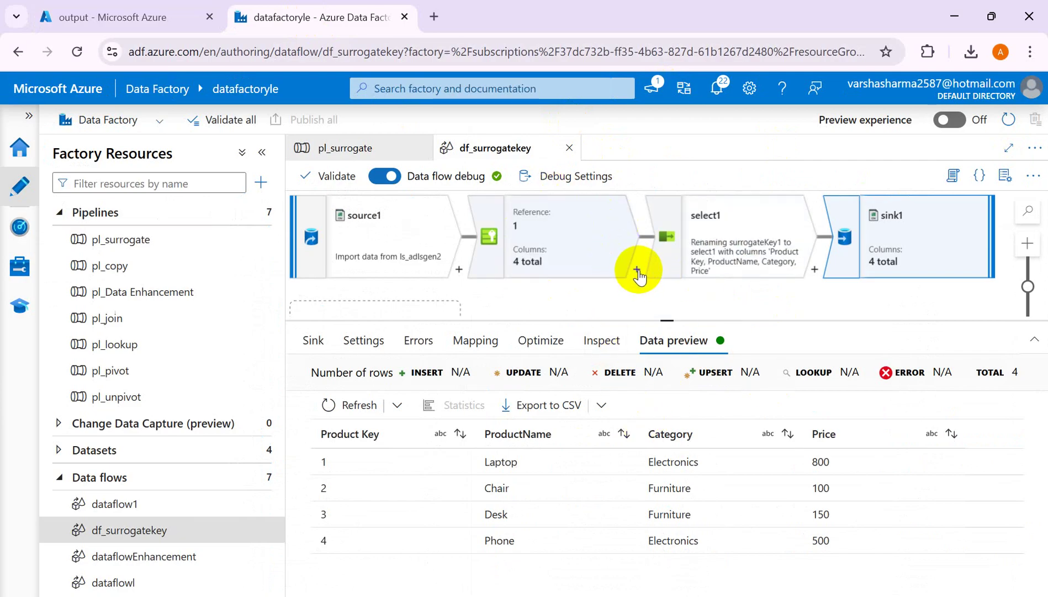